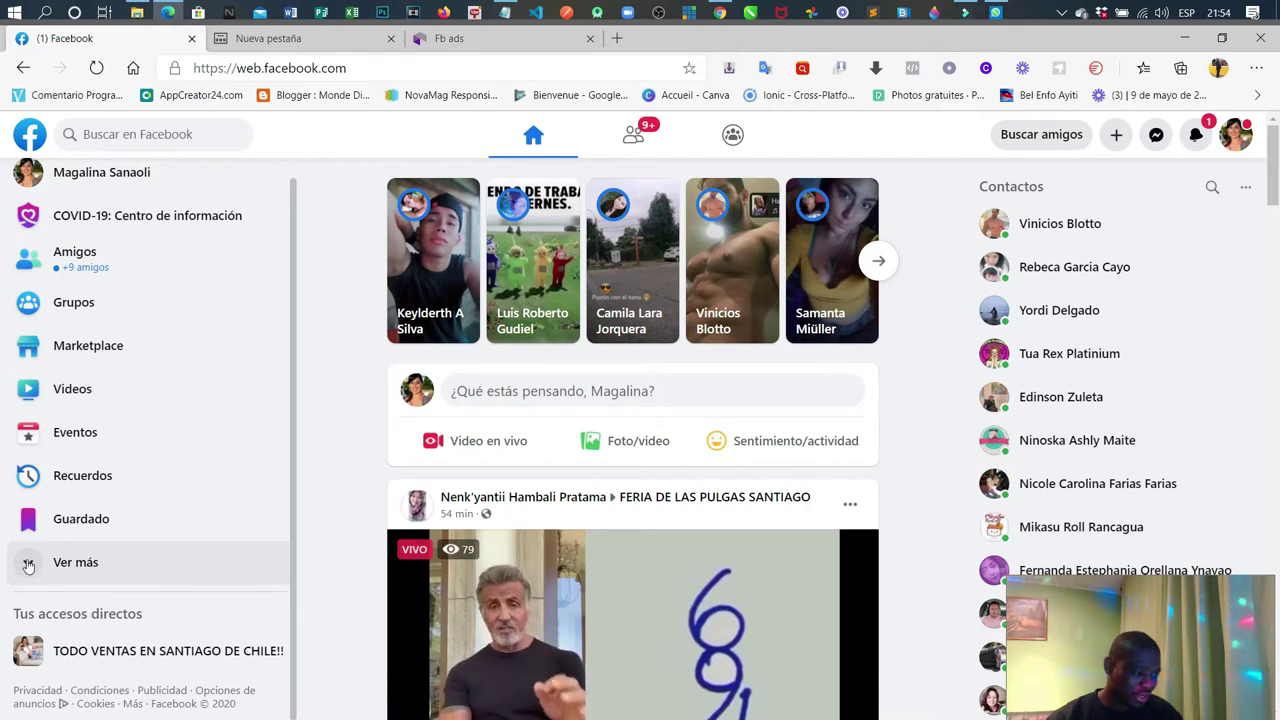
Step: Expand the full shortcut list, open the Páginas section and start creating a new page
{"action": "left_click", "coordinate": [28, 566]}
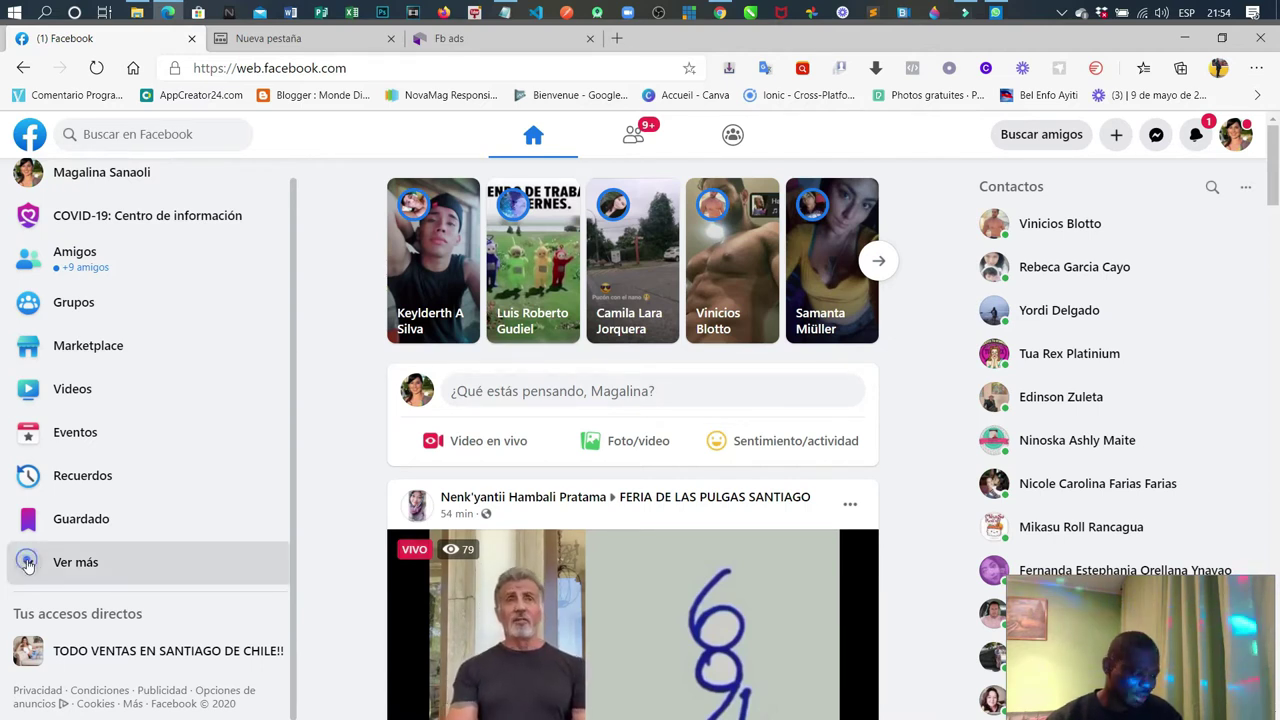
{"action": "left_click_drag", "start_coordinate": [28, 564], "coordinate": [166, 363]}
{"action": "scroll", "coordinate": [166, 368], "scroll_direction": "down", "scroll_amount": 3}
{"action": "scroll", "coordinate": [166, 375], "scroll_direction": "down", "scroll_amount": 2}
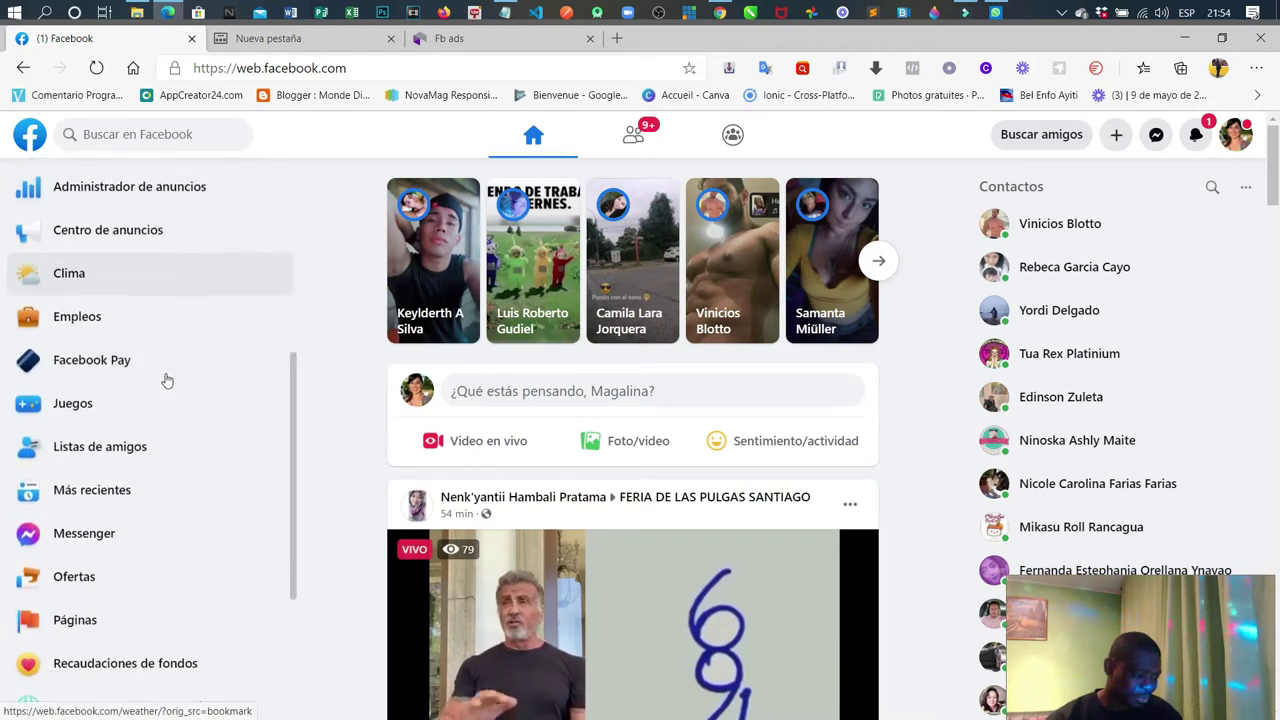
{"action": "scroll", "coordinate": [163, 380], "scroll_direction": "down", "scroll_amount": 2}
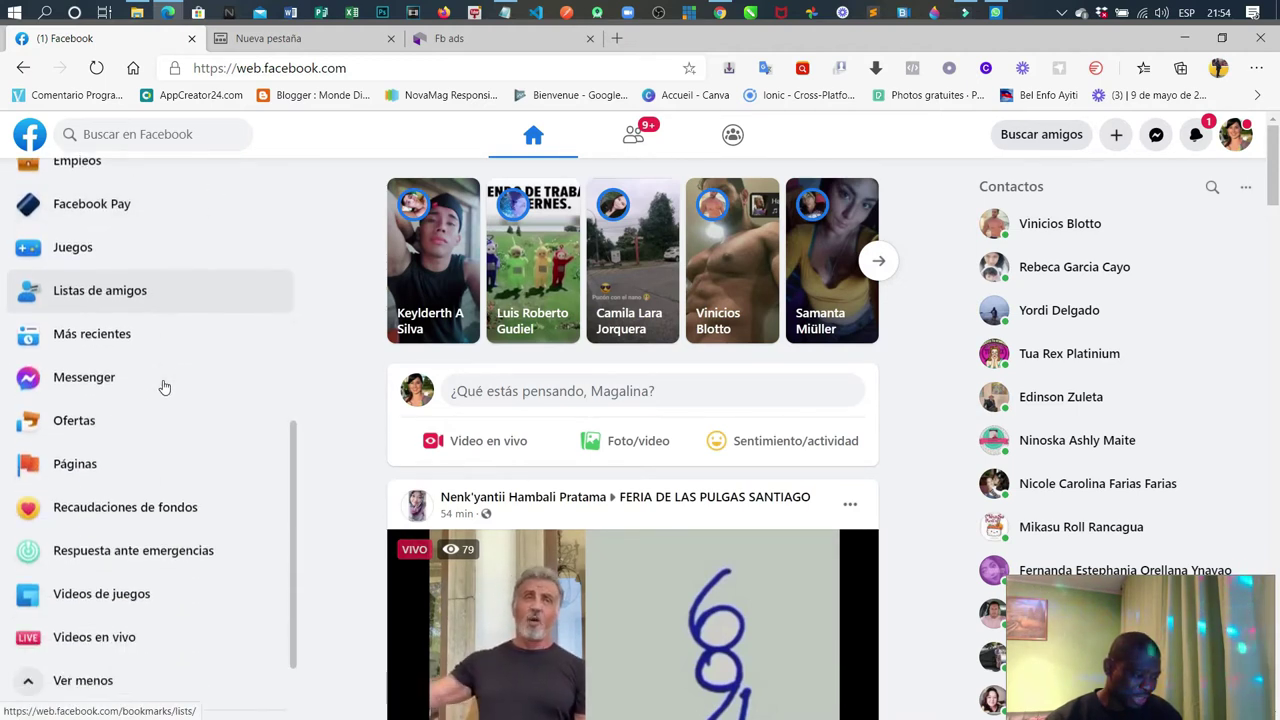
{"action": "left_click", "coordinate": [76, 455]}
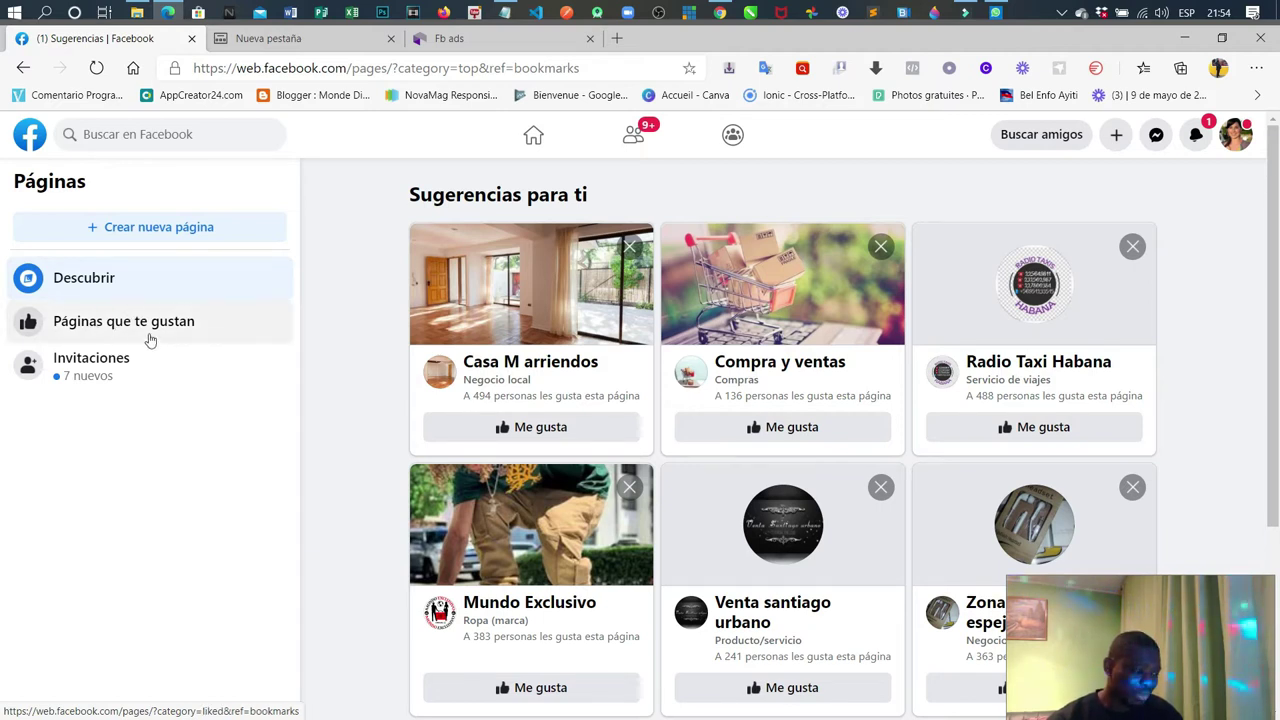
{"action": "left_click", "coordinate": [171, 229]}
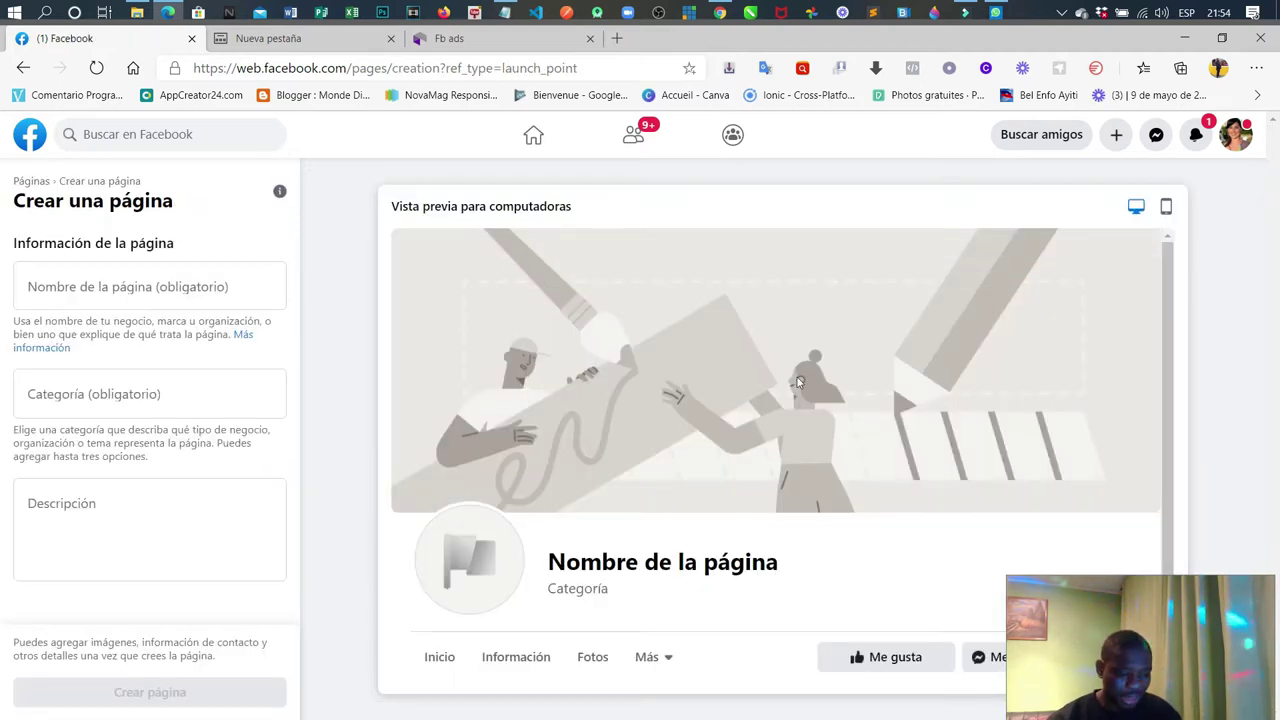
{"action": "left_click", "coordinate": [1114, 680]}
{"action": "left_click_drag", "start_coordinate": [749, 663], "coordinate": [65, 690]}
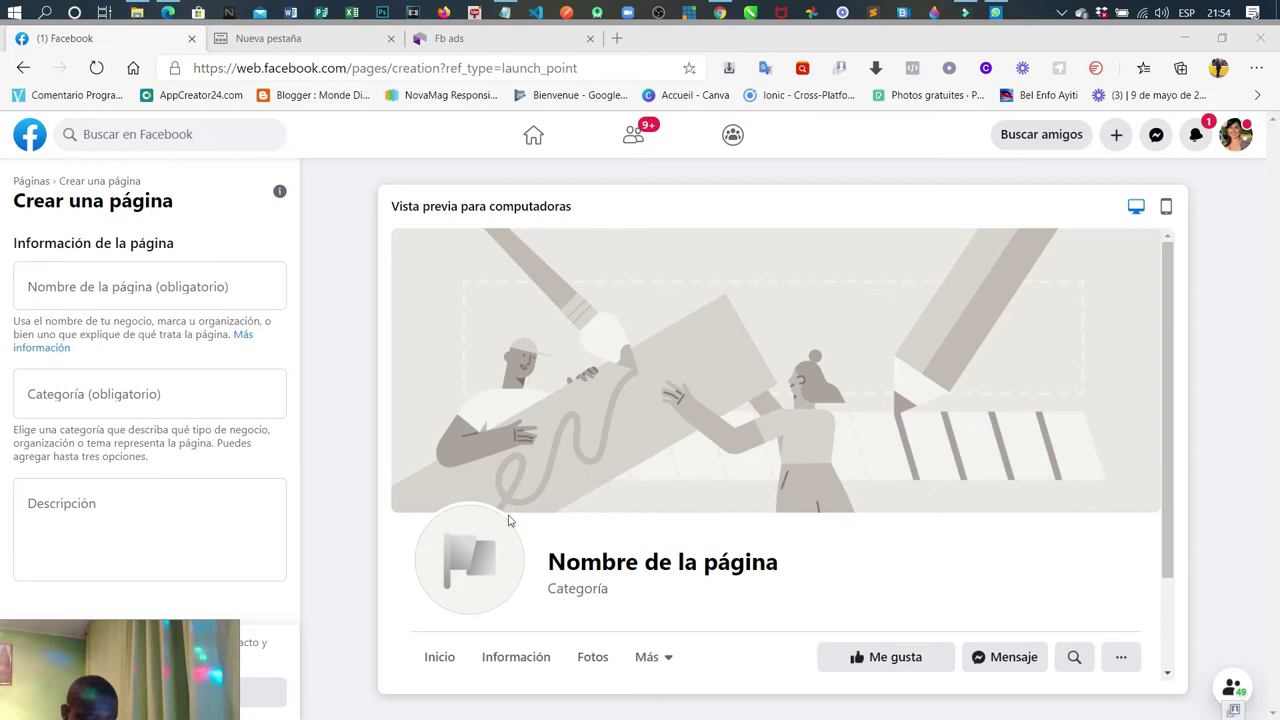
{"action": "left_click_drag", "start_coordinate": [300, 665], "coordinate": [601, 651]}
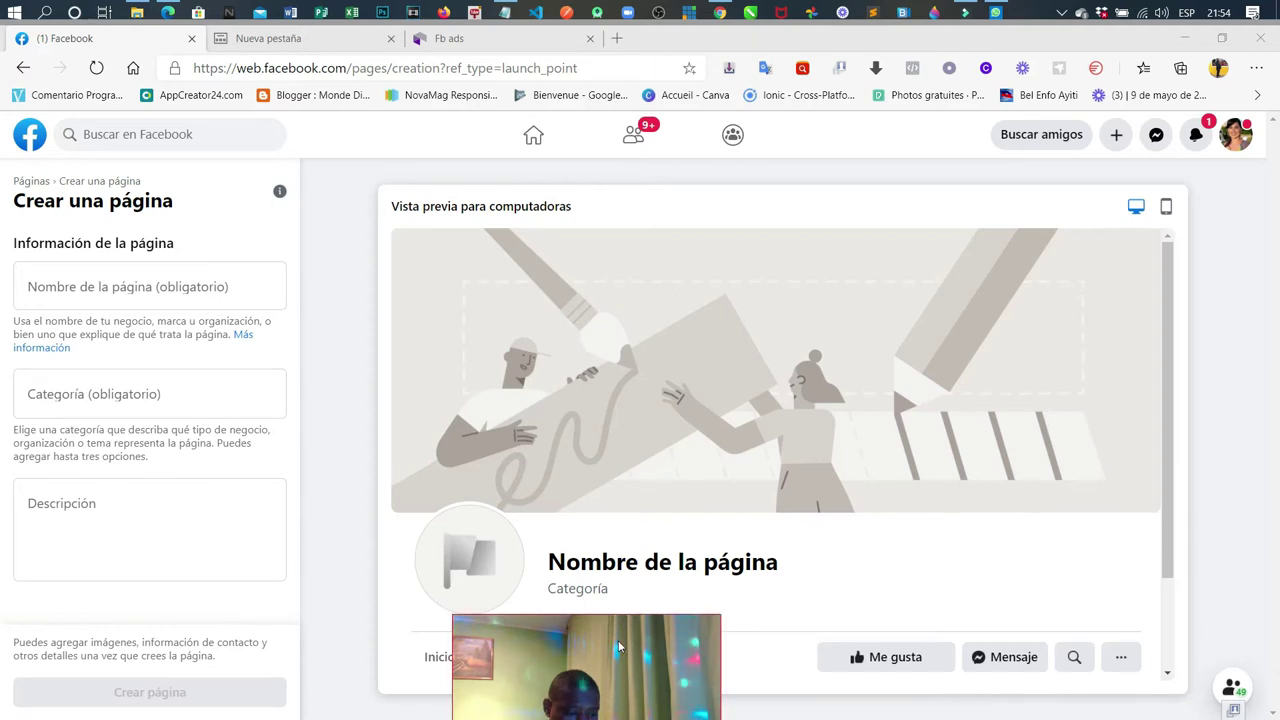
{"action": "left_click_drag", "start_coordinate": [618, 640], "coordinate": [606, 603]}
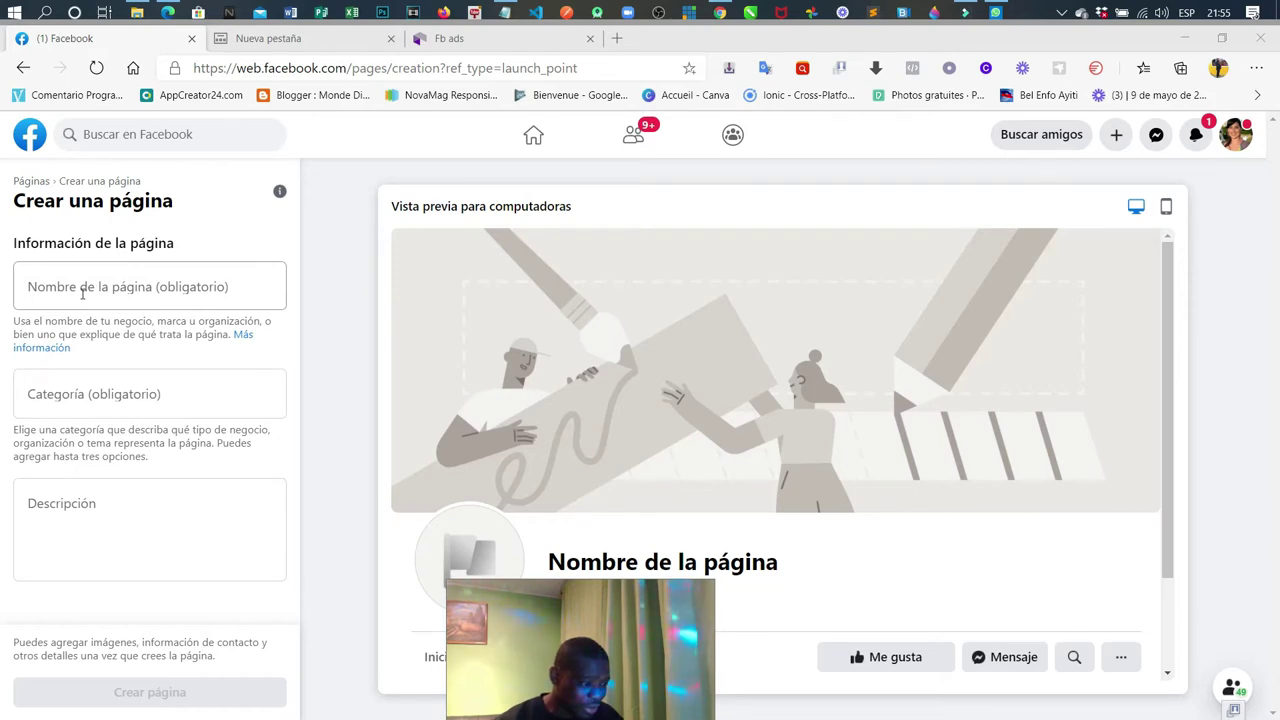
Step: Fill in the required page name with a first name and close the incoming chat window
{"action": "left_click", "coordinate": [162, 285]}
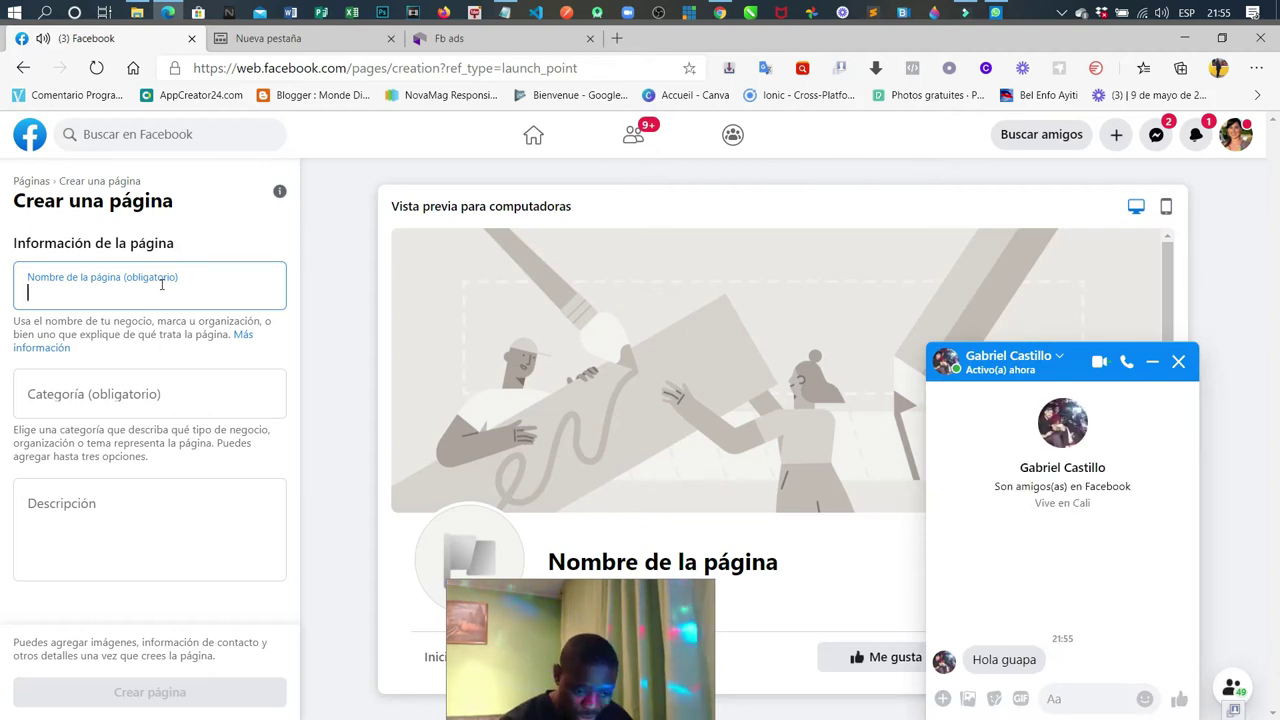
{"action": "left_click", "coordinate": [1179, 362]}
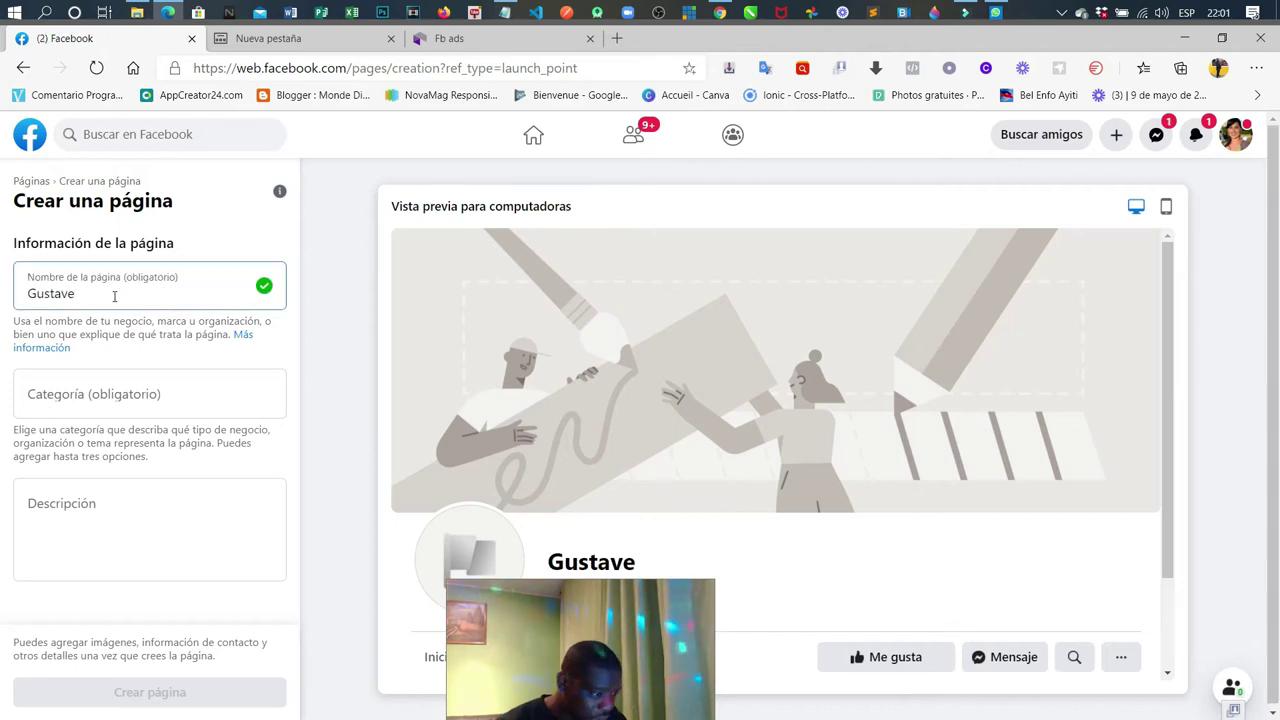
Step: Set the page category to "Sitio web de comercio electrónico" from the suggested categories
{"action": "left_click", "coordinate": [90, 394]}
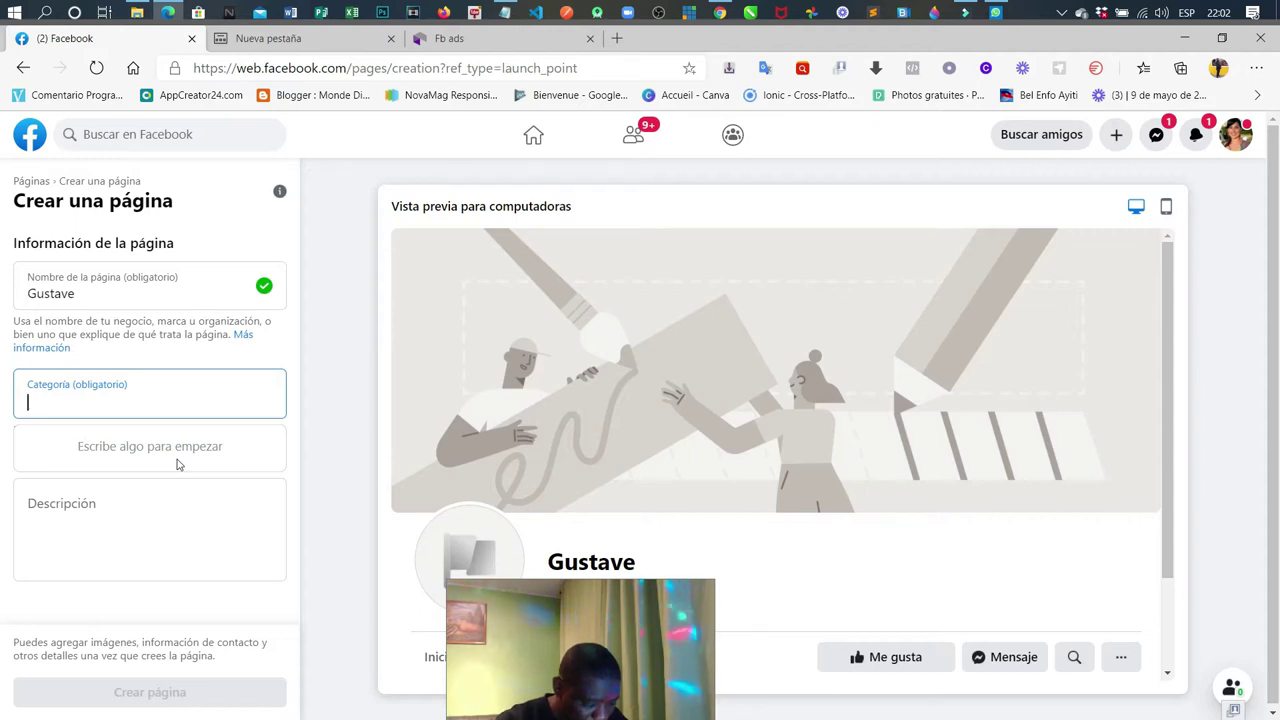
{"action": "type", "text": "b"}
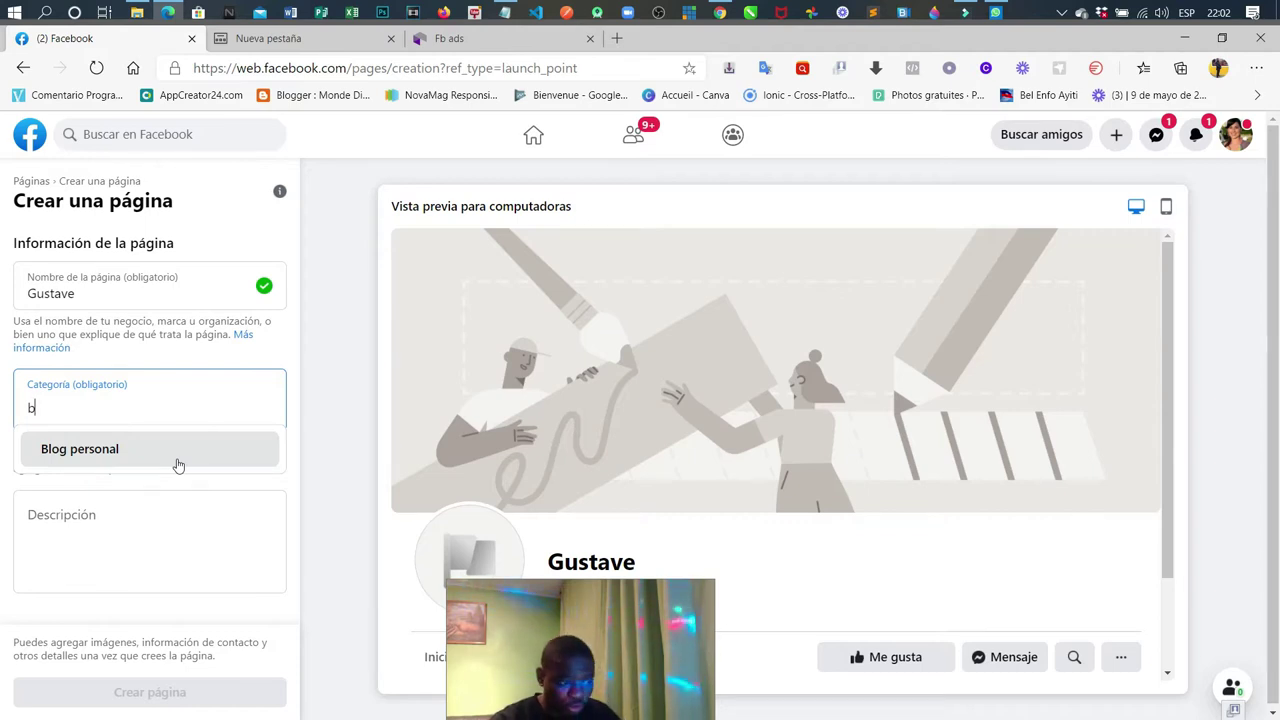
{"action": "key", "text": "BackSpace"}
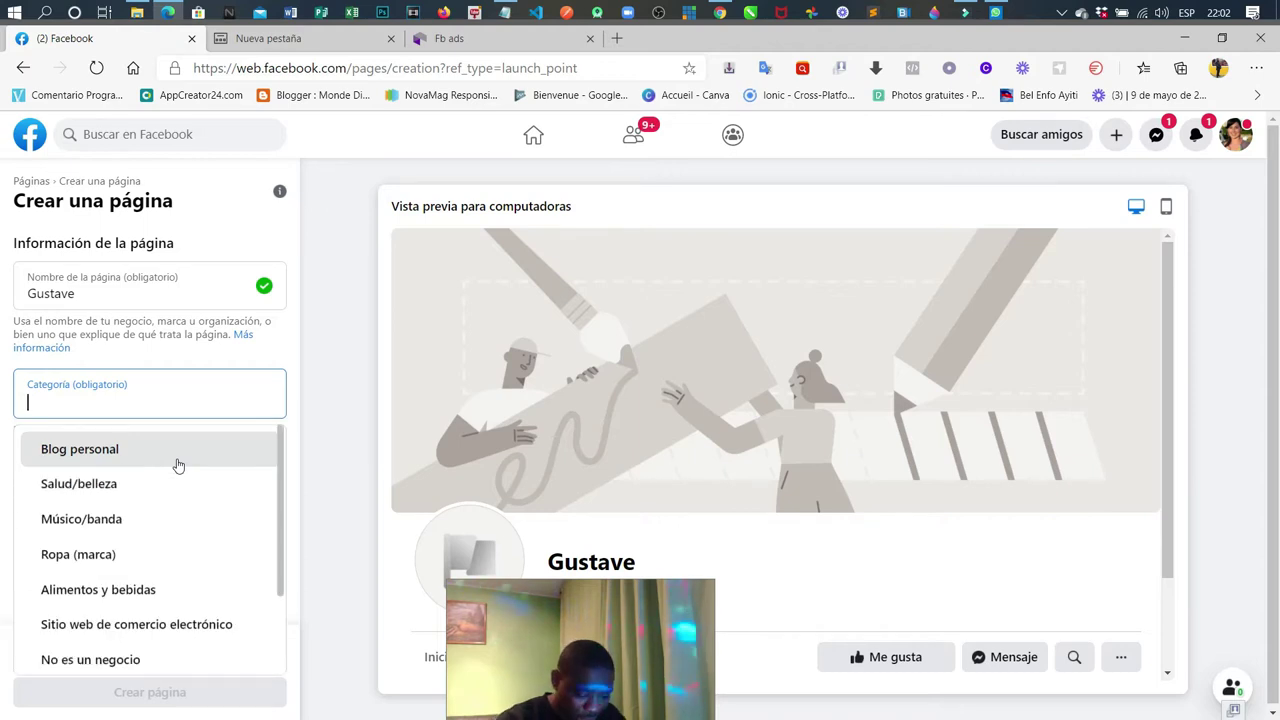
{"action": "type", "text": "p"}
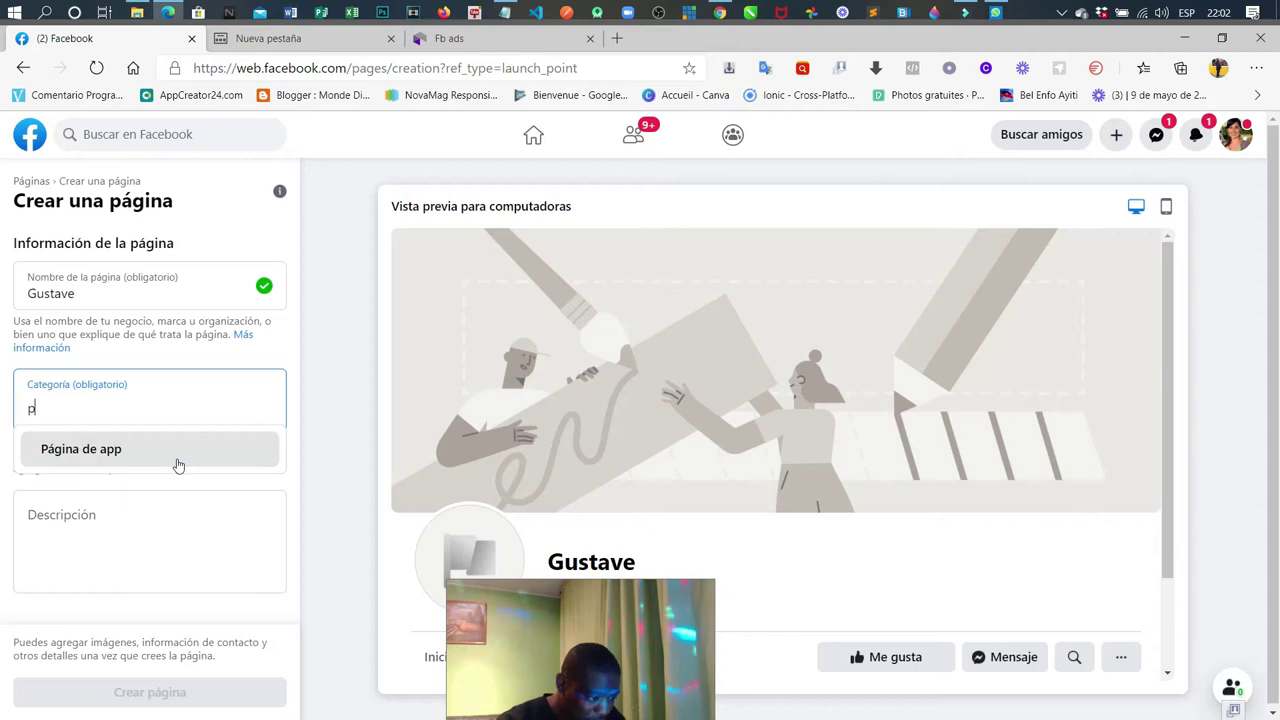
{"action": "key", "text": "BackSpace"}
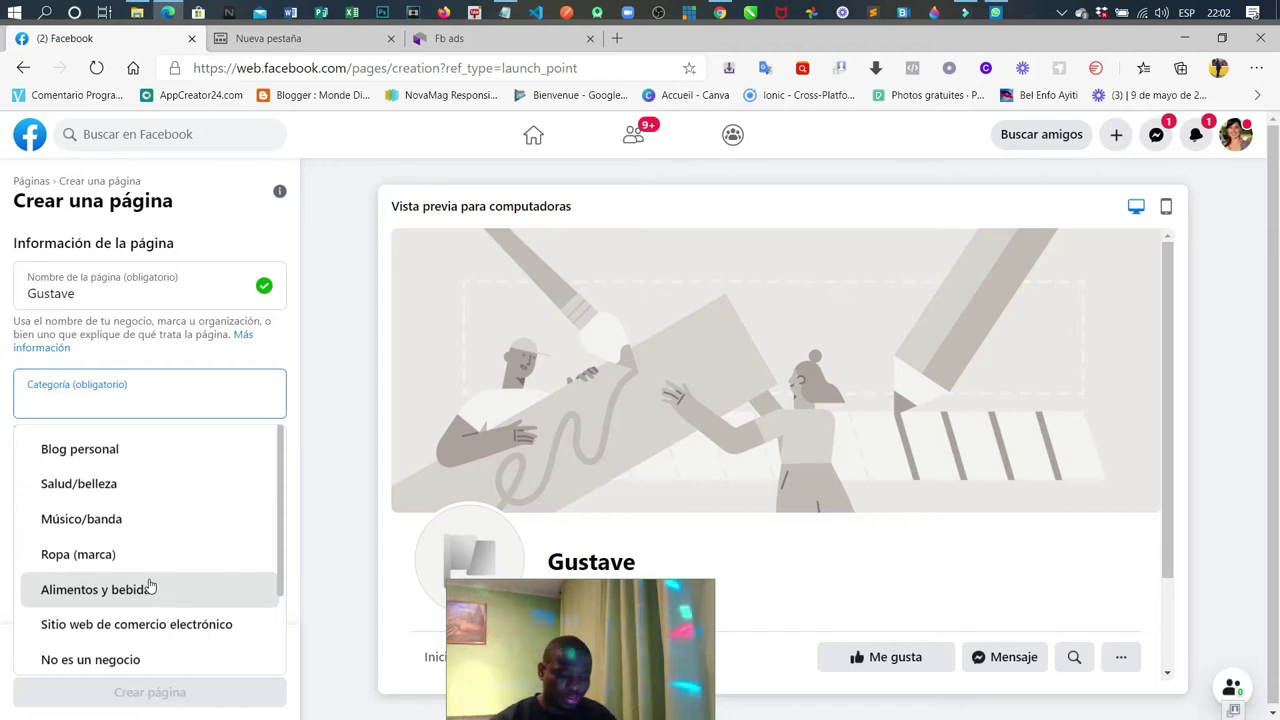
{"action": "scroll", "coordinate": [130, 505], "scroll_direction": "down", "scroll_amount": 2}
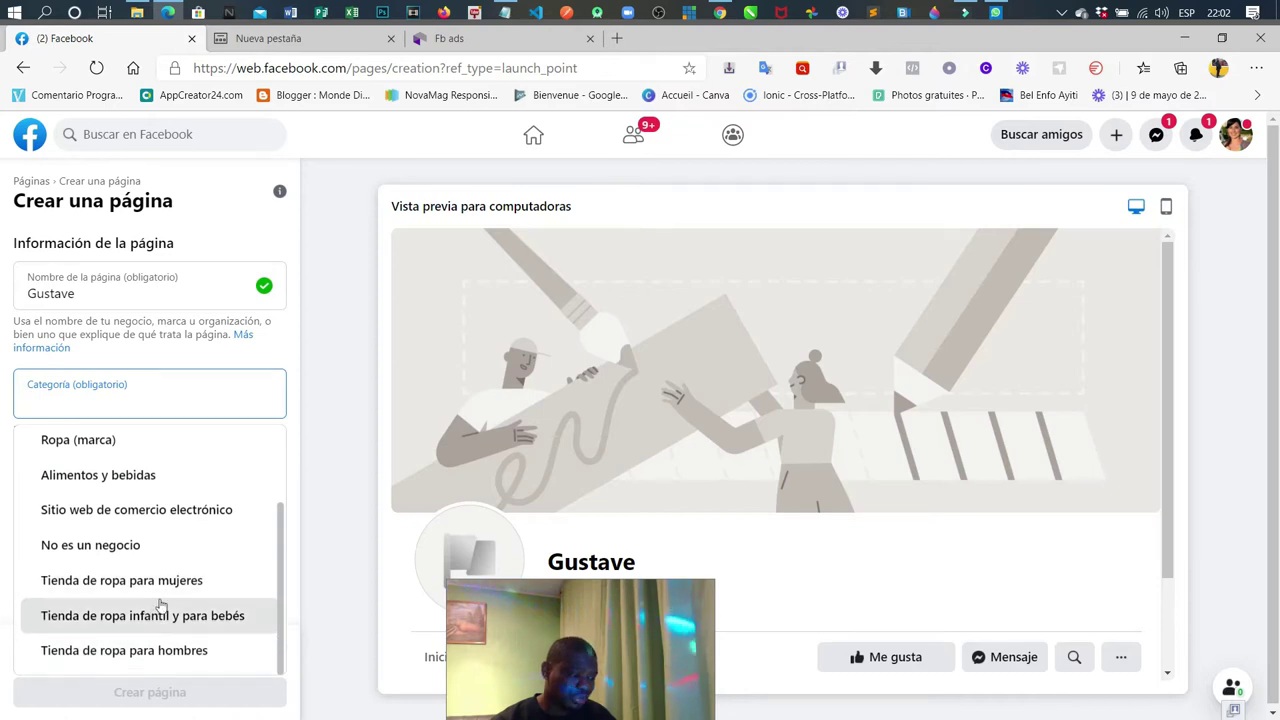
{"action": "scroll", "coordinate": [190, 553], "scroll_direction": "up", "scroll_amount": 2}
{"action": "scroll", "coordinate": [140, 510], "scroll_direction": "down", "scroll_amount": 2}
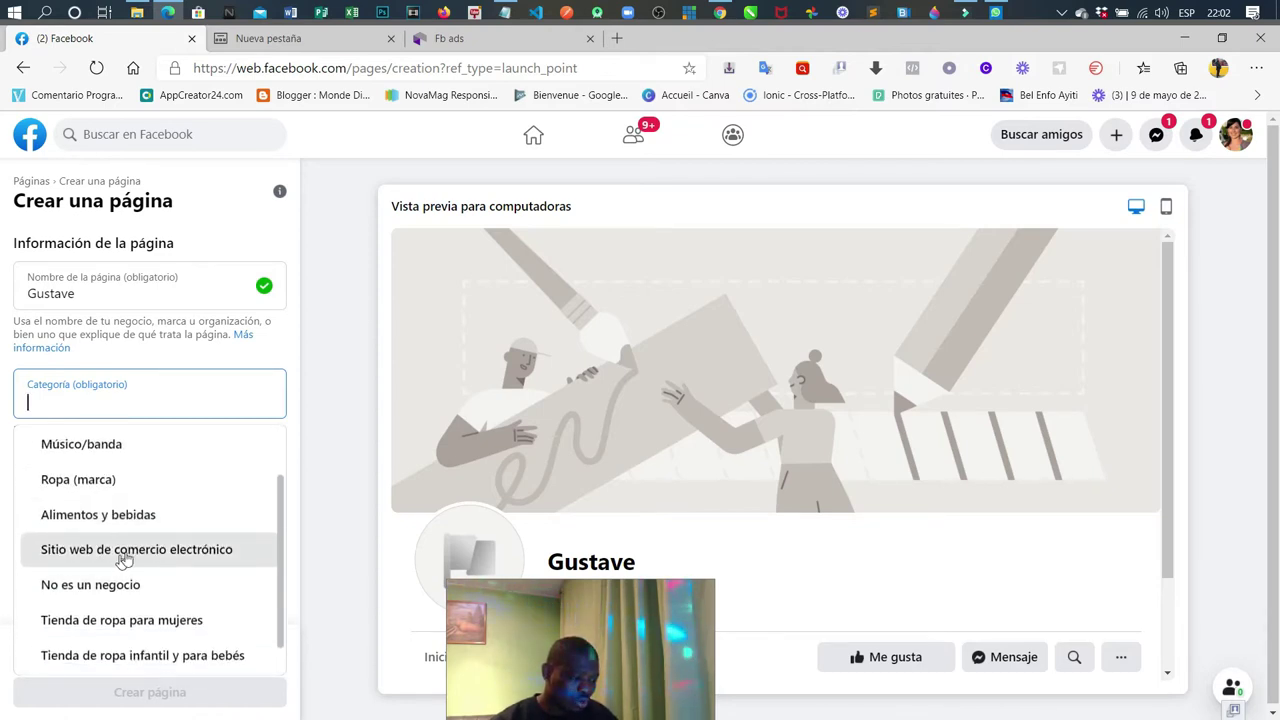
{"action": "left_click", "coordinate": [140, 550]}
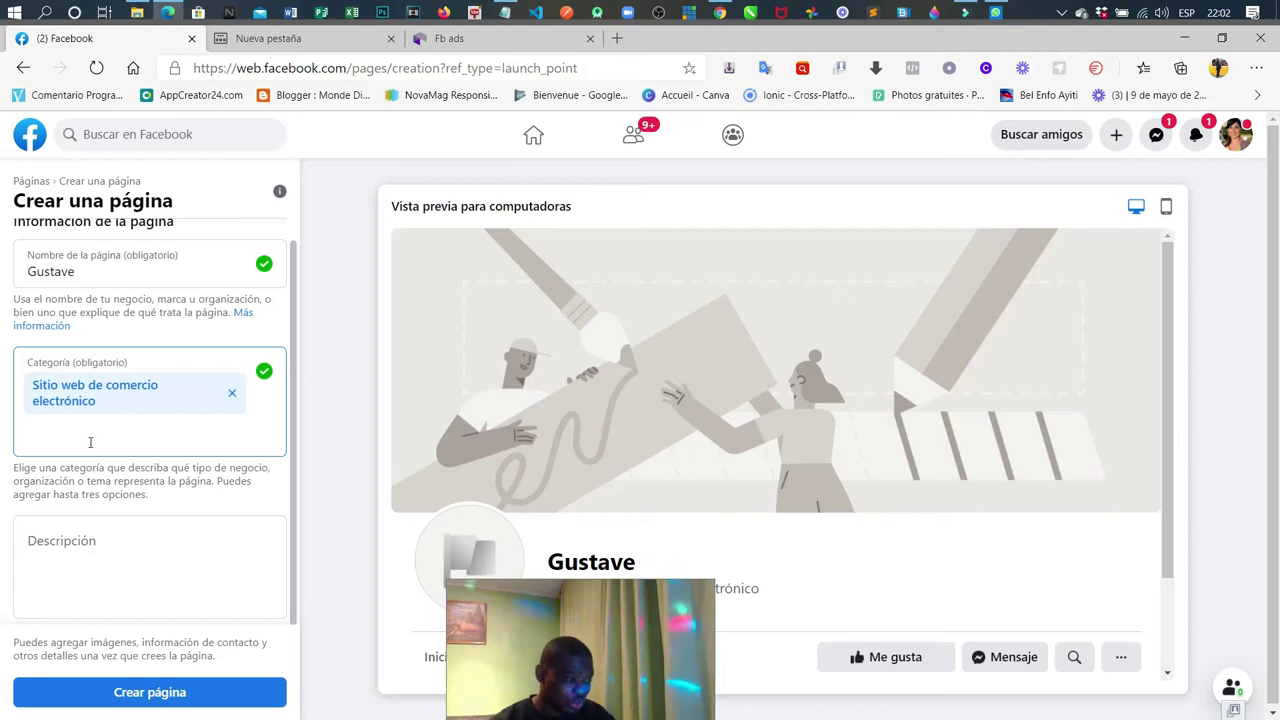
Step: Enter the description "Senyon pag pou preve", create the page and dismiss the notification
{"action": "left_click", "coordinate": [73, 548]}
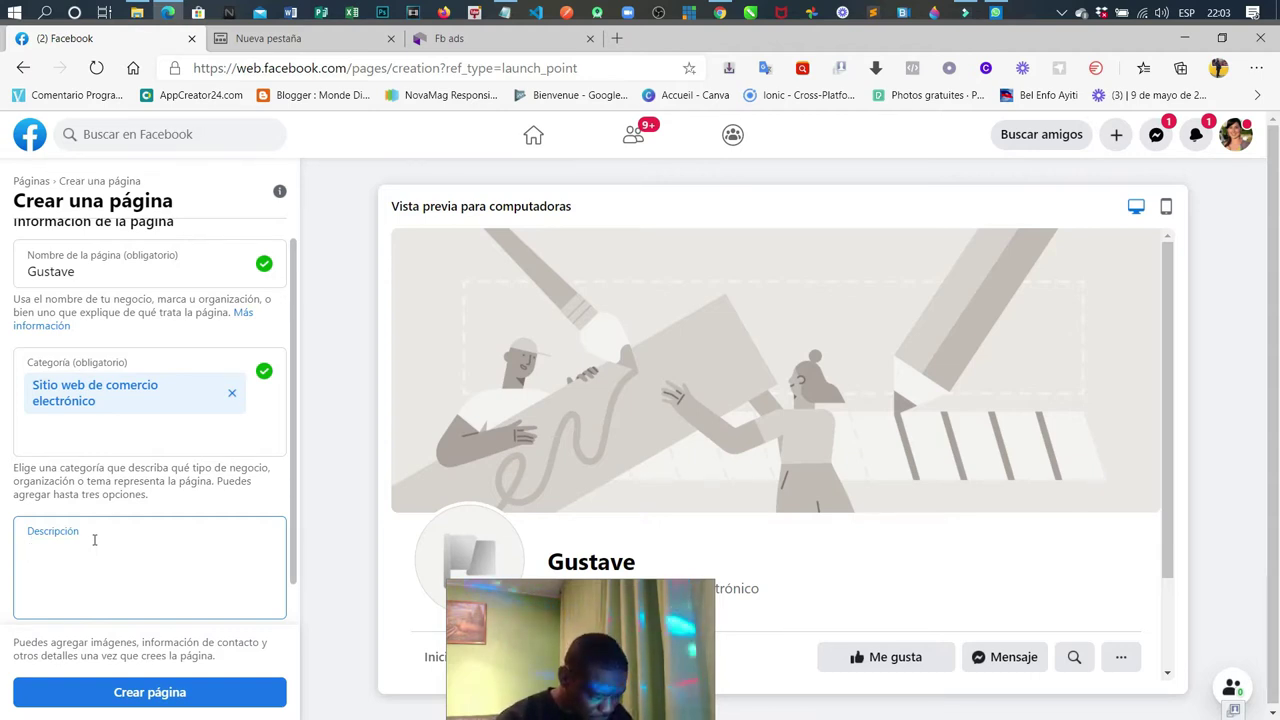
{"action": "type", "text": "Seny"}
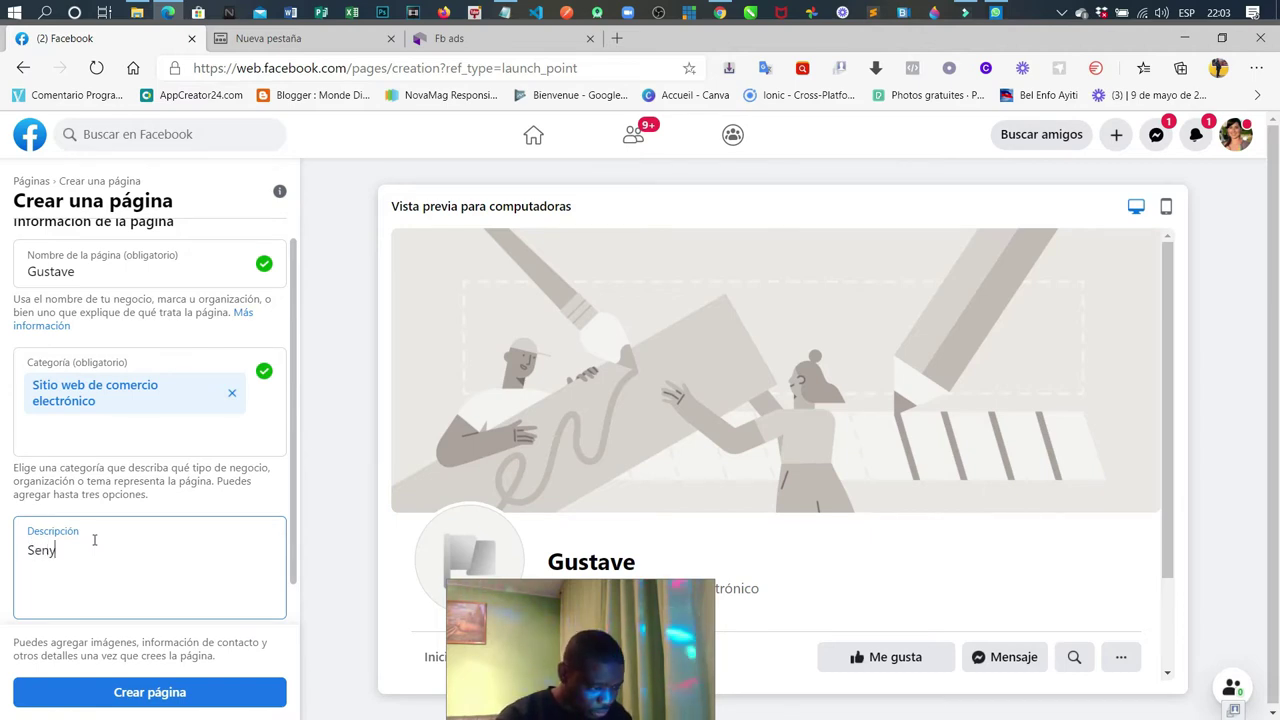
{"action": "type", "text": "on pag"}
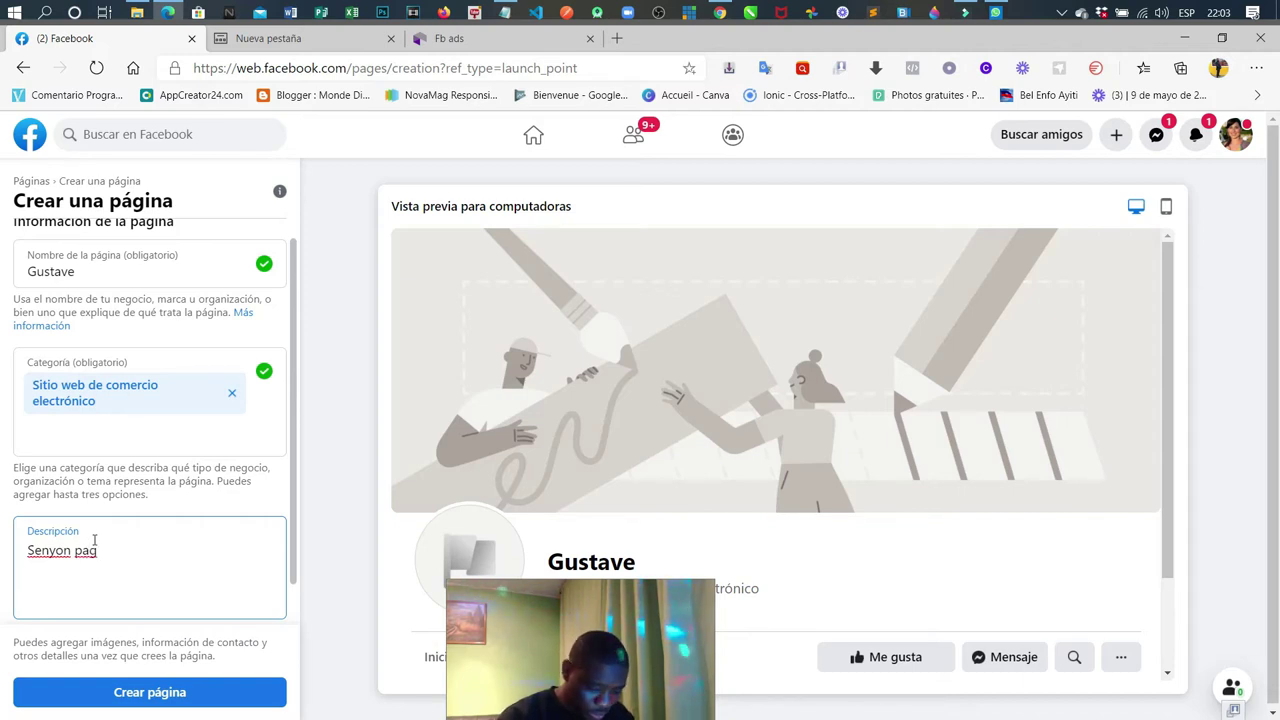
{"action": "type", "text": "ou preve"}
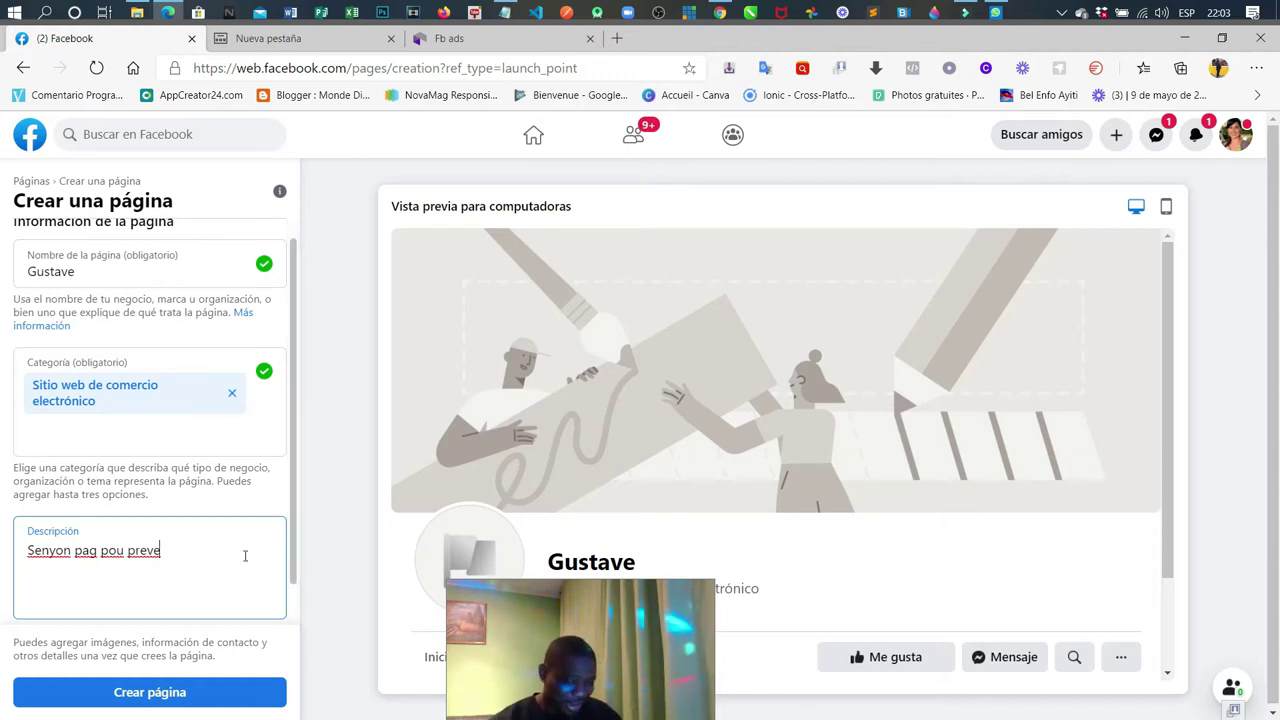
{"action": "scroll", "coordinate": [190, 542], "scroll_direction": "down", "scroll_amount": 1}
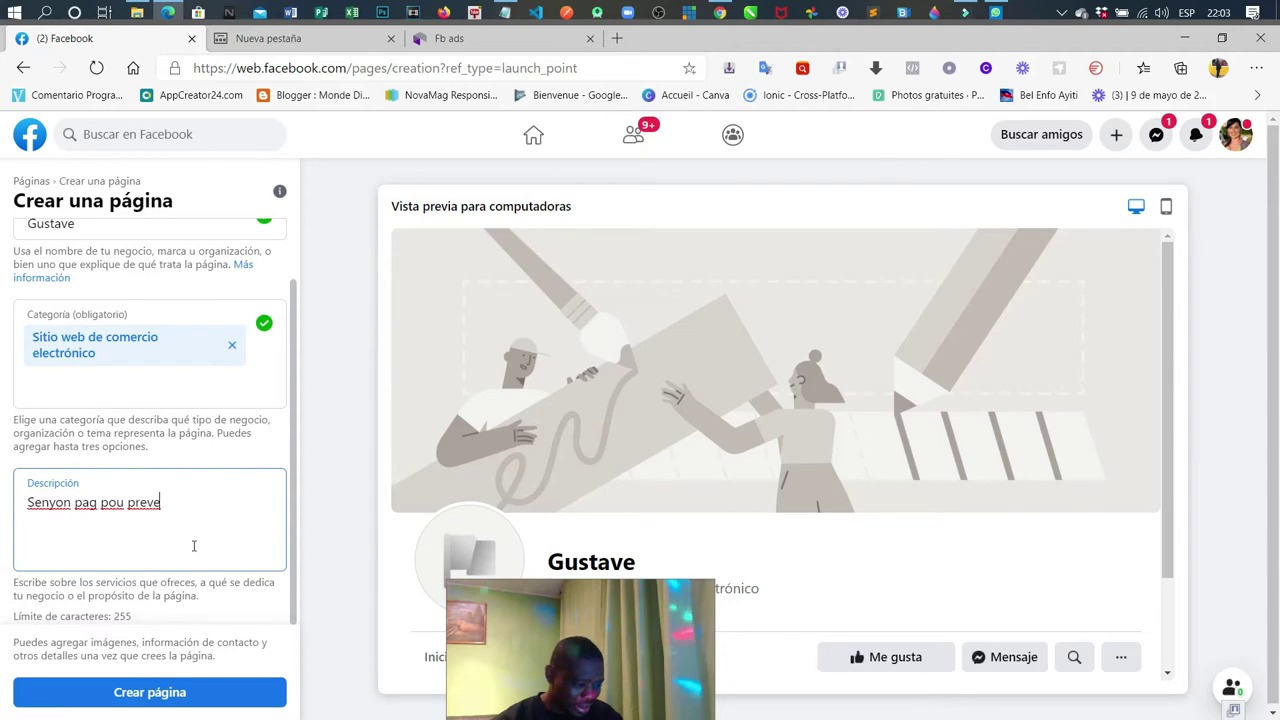
{"action": "left_click", "coordinate": [145, 692]}
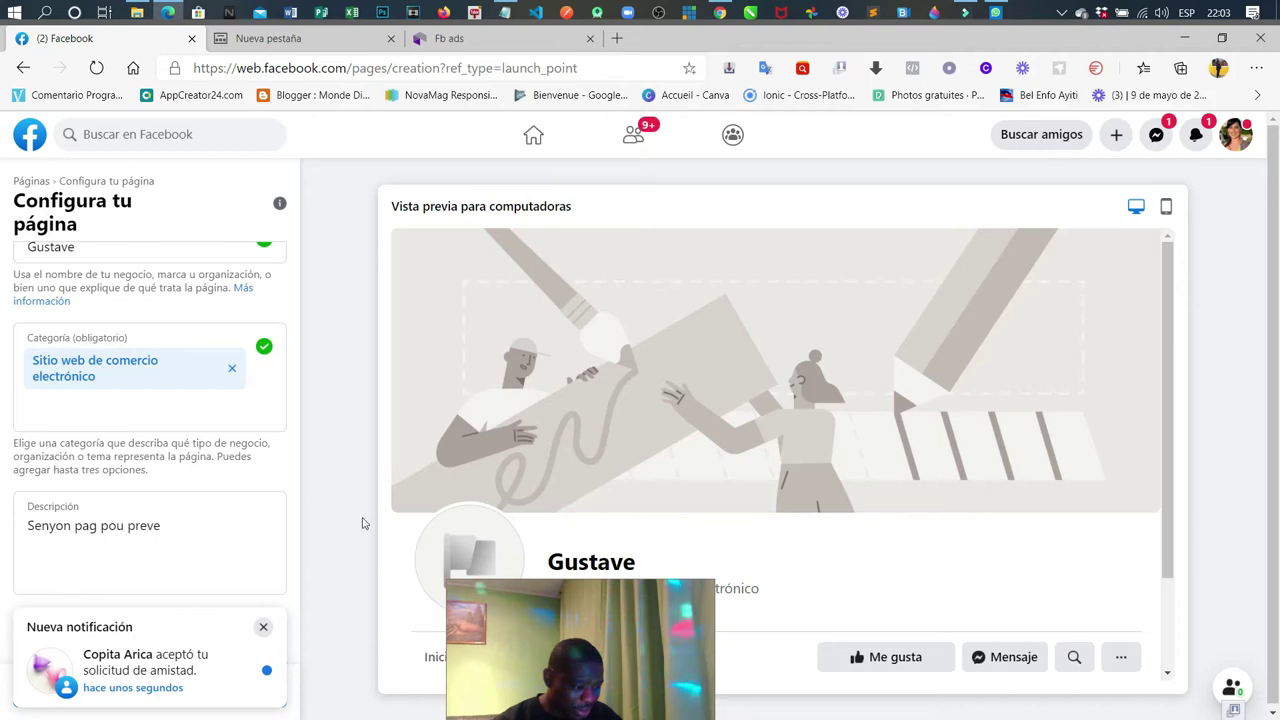
{"action": "left_click", "coordinate": [264, 629]}
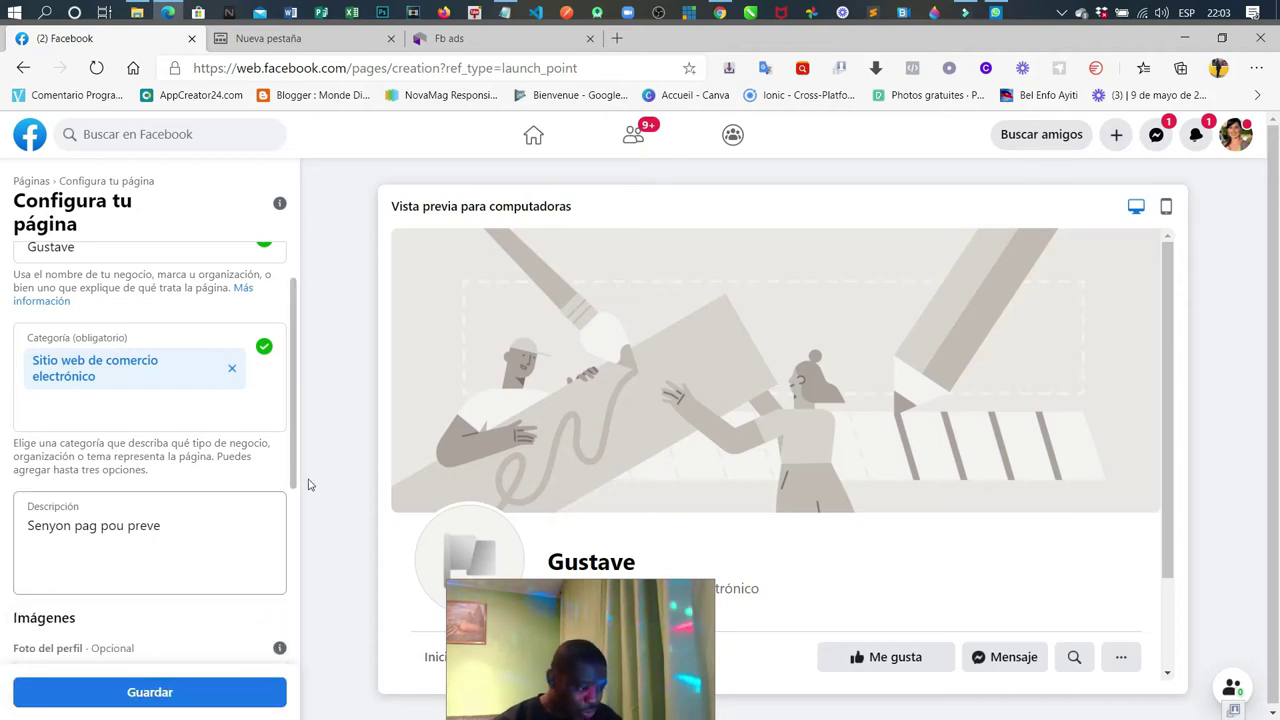
Step: Review the page setup form, including the optional profile photo and cover photo sections
{"action": "scroll", "coordinate": [226, 486], "scroll_direction": "down", "scroll_amount": 2}
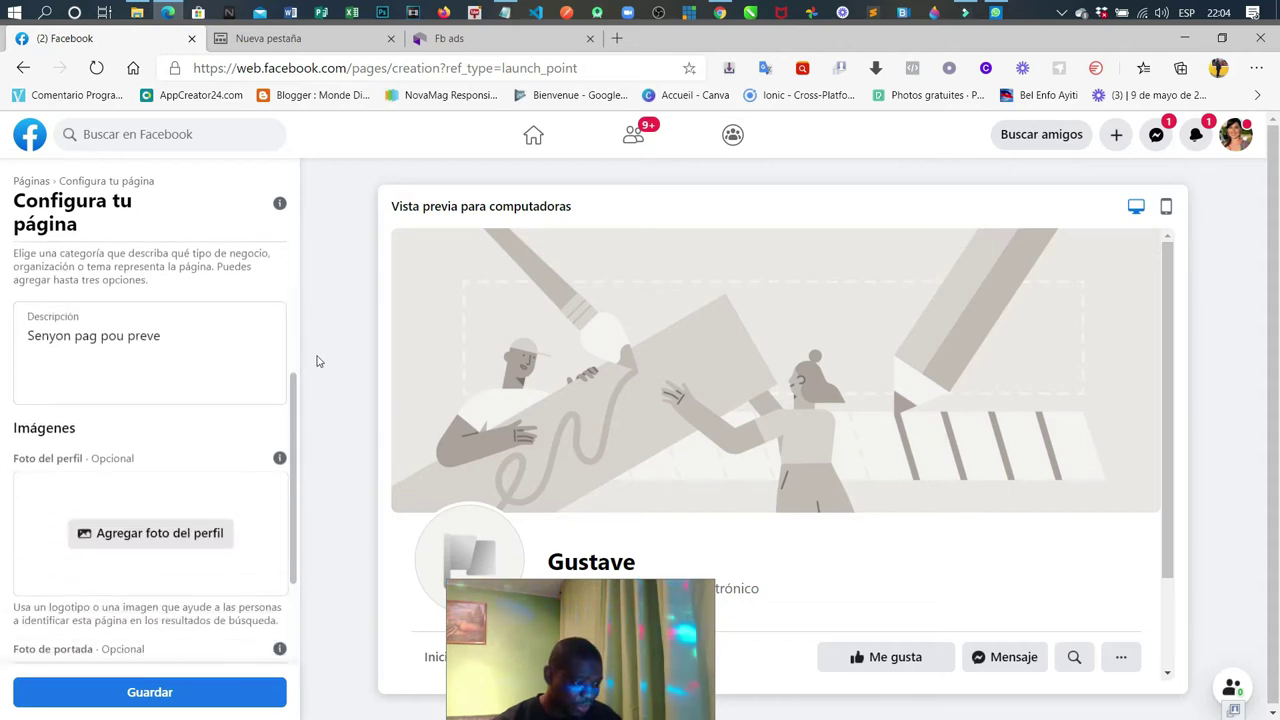
{"action": "scroll", "coordinate": [257, 312], "scroll_direction": "up", "scroll_amount": 1}
{"action": "scroll", "coordinate": [257, 312], "scroll_direction": "up", "scroll_amount": 3}
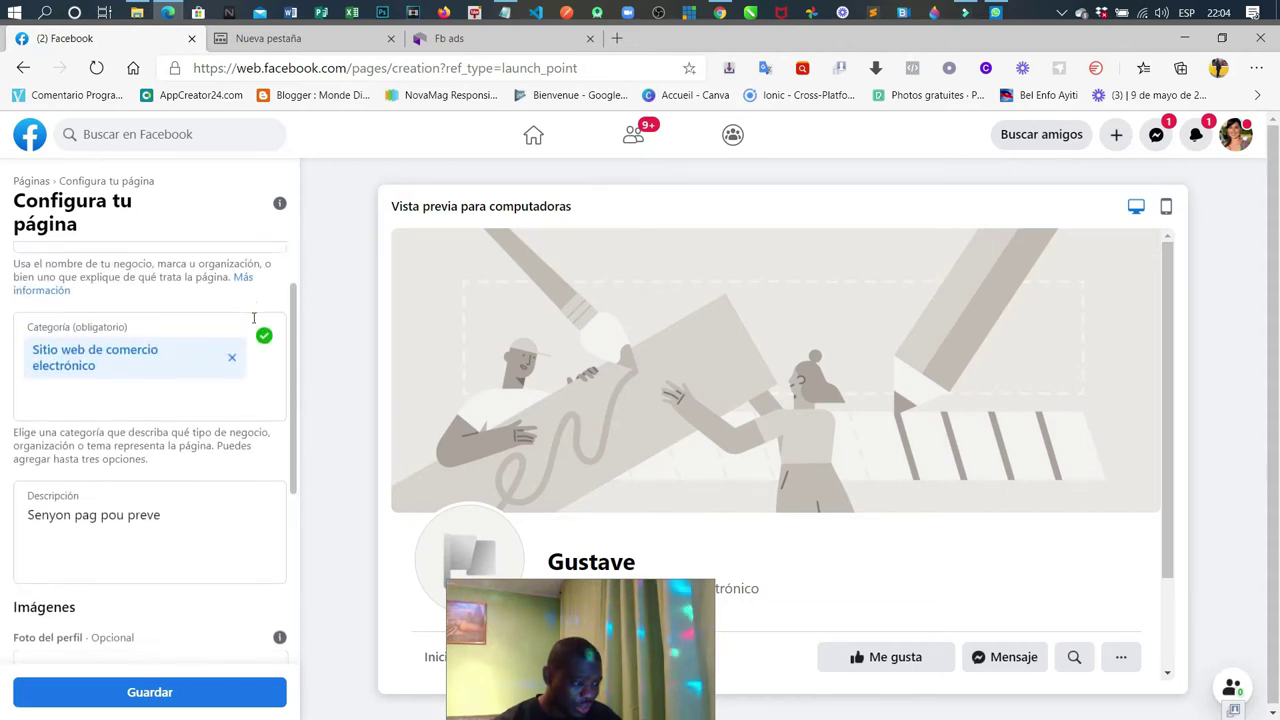
{"action": "scroll", "coordinate": [183, 295], "scroll_direction": "down", "scroll_amount": 2}
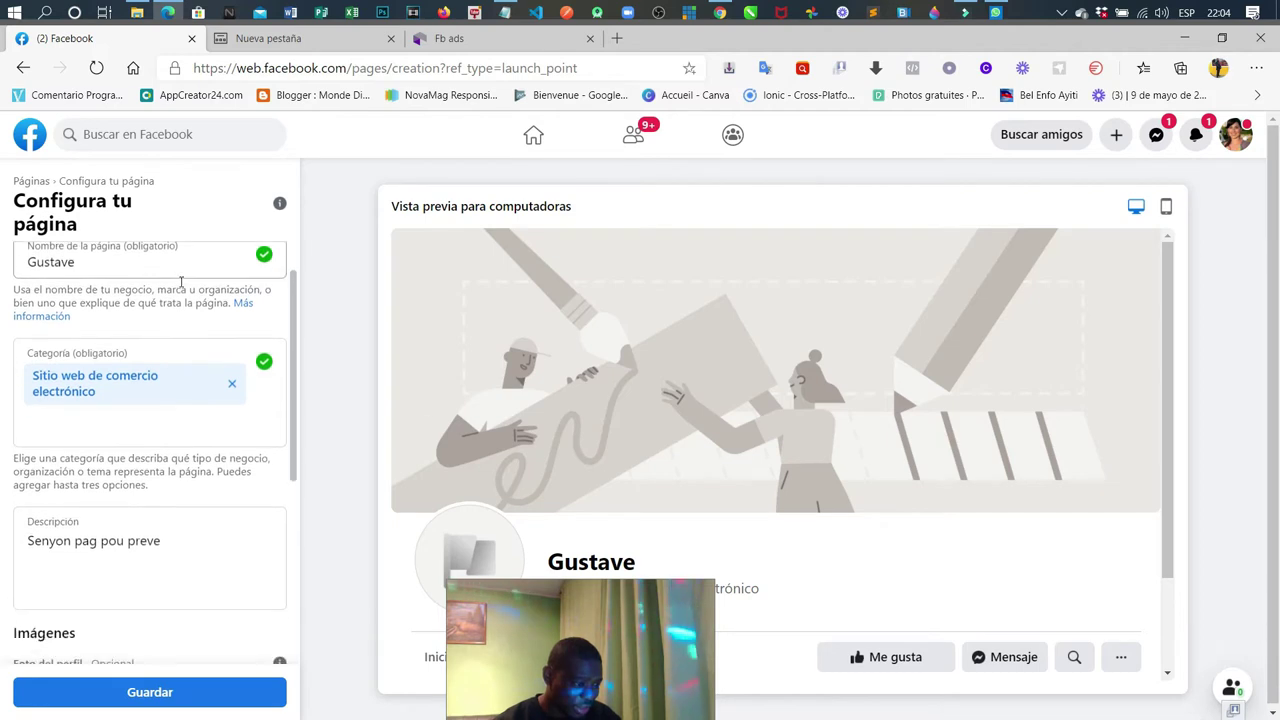
{"action": "scroll", "coordinate": [195, 400], "scroll_direction": "down", "scroll_amount": 2}
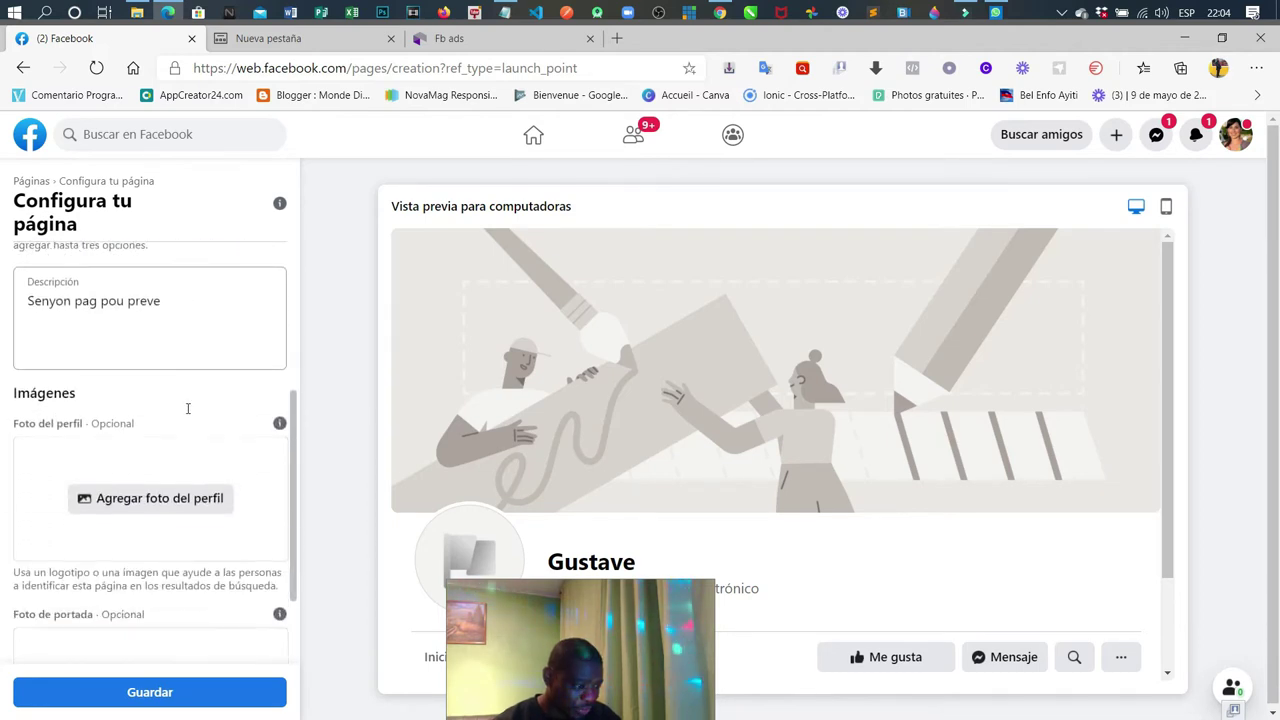
{"action": "scroll", "coordinate": [140, 429], "scroll_direction": "down", "scroll_amount": 1}
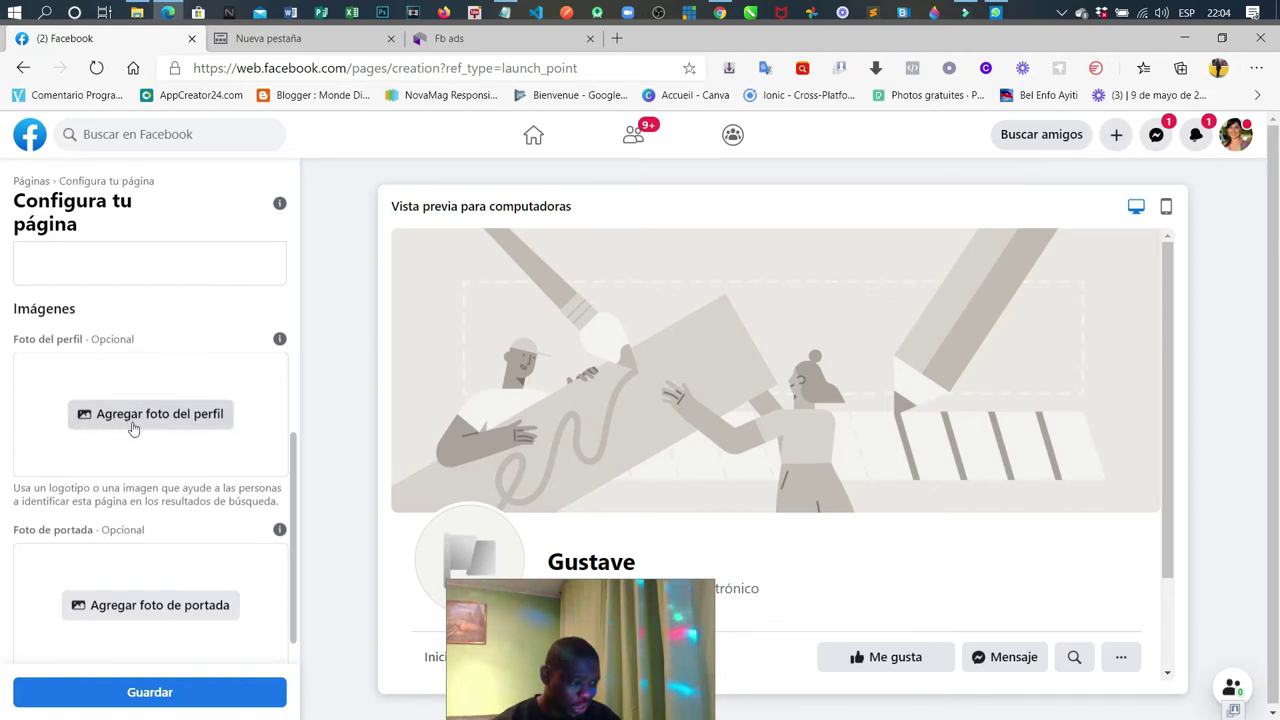
{"action": "left_click", "coordinate": [516, 540]}
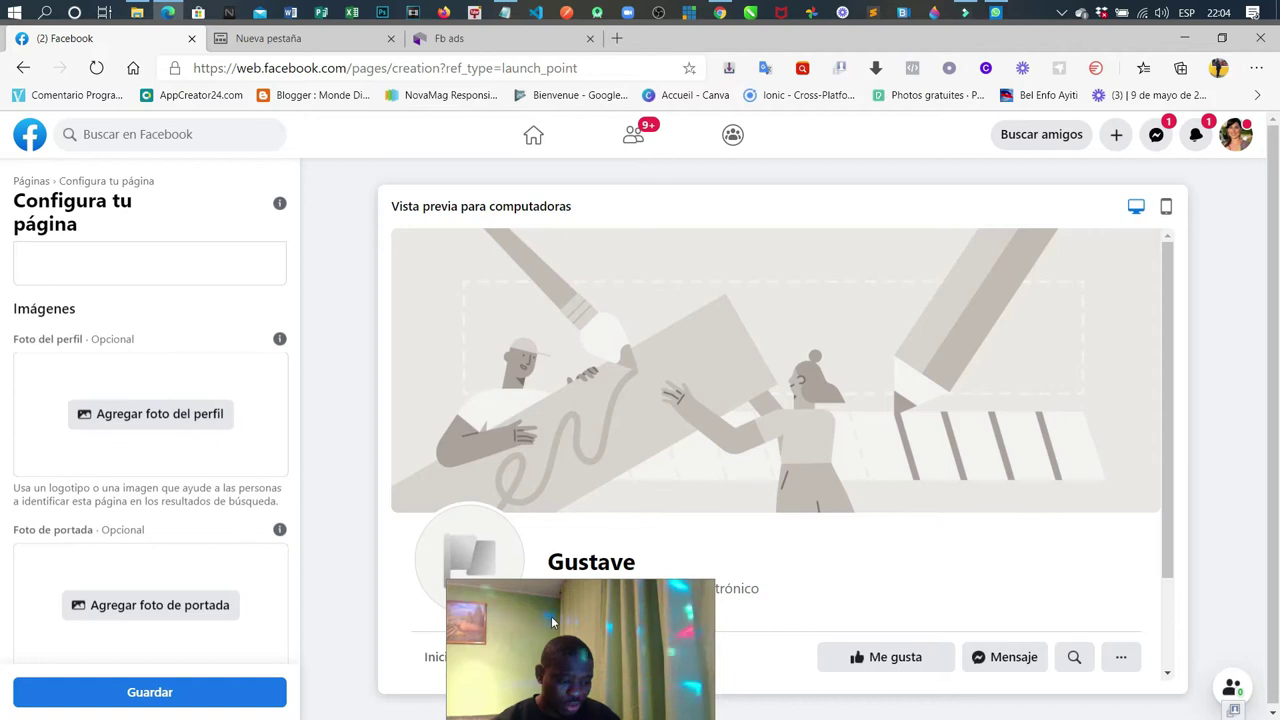
{"action": "left_click_drag", "start_coordinate": [1082, 633], "coordinate": [1070, 622]}
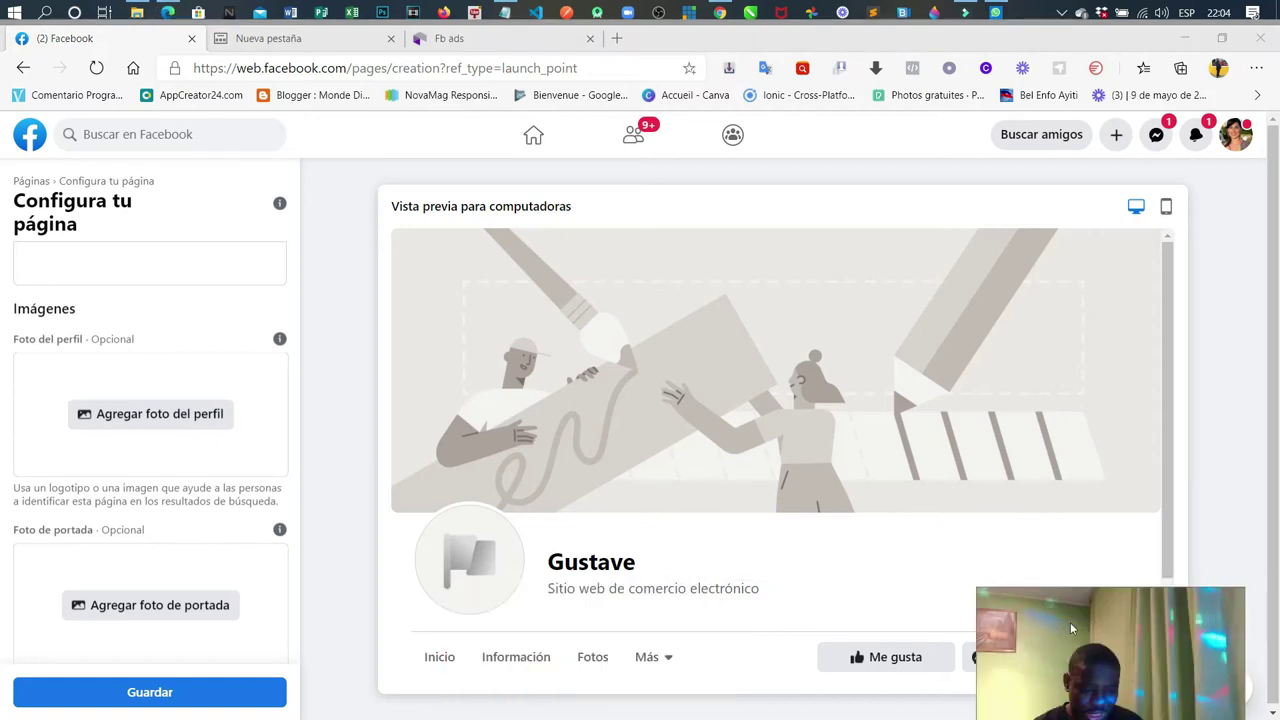
{"action": "scroll", "coordinate": [166, 447], "scroll_direction": "down", "scroll_amount": 1}
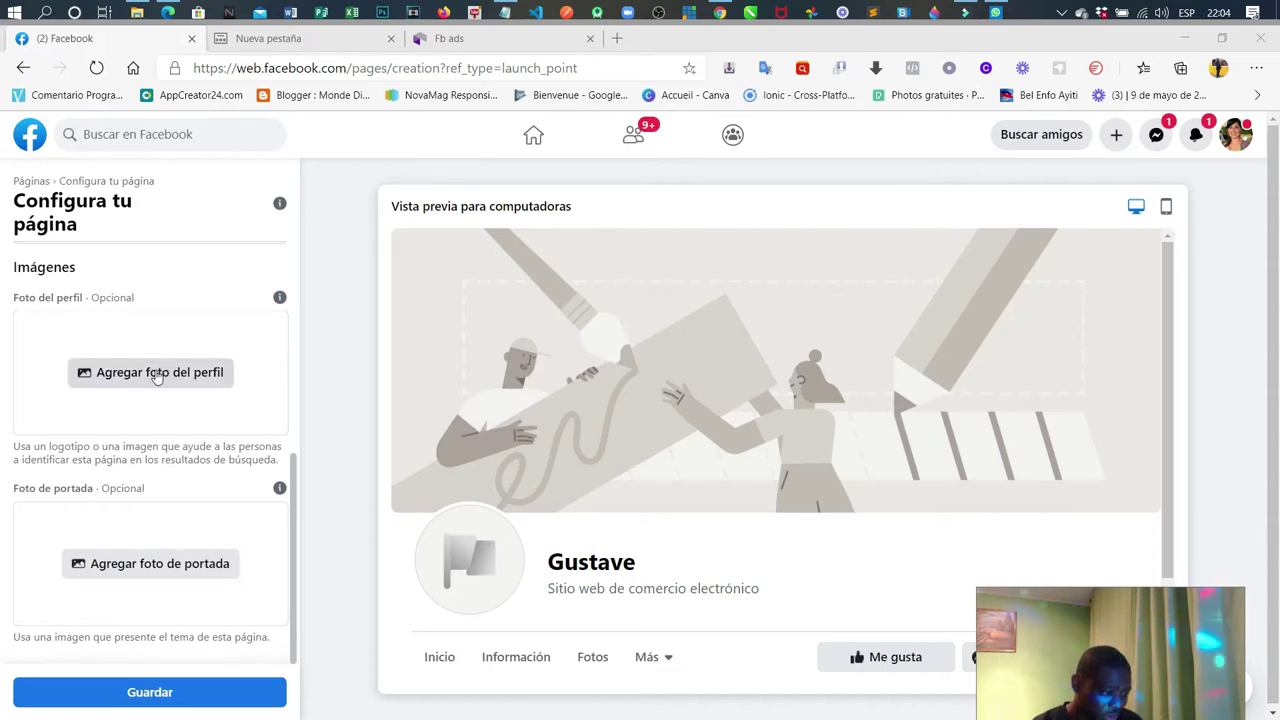
{"action": "left_click_drag", "start_coordinate": [136, 298], "coordinate": [93, 305]}
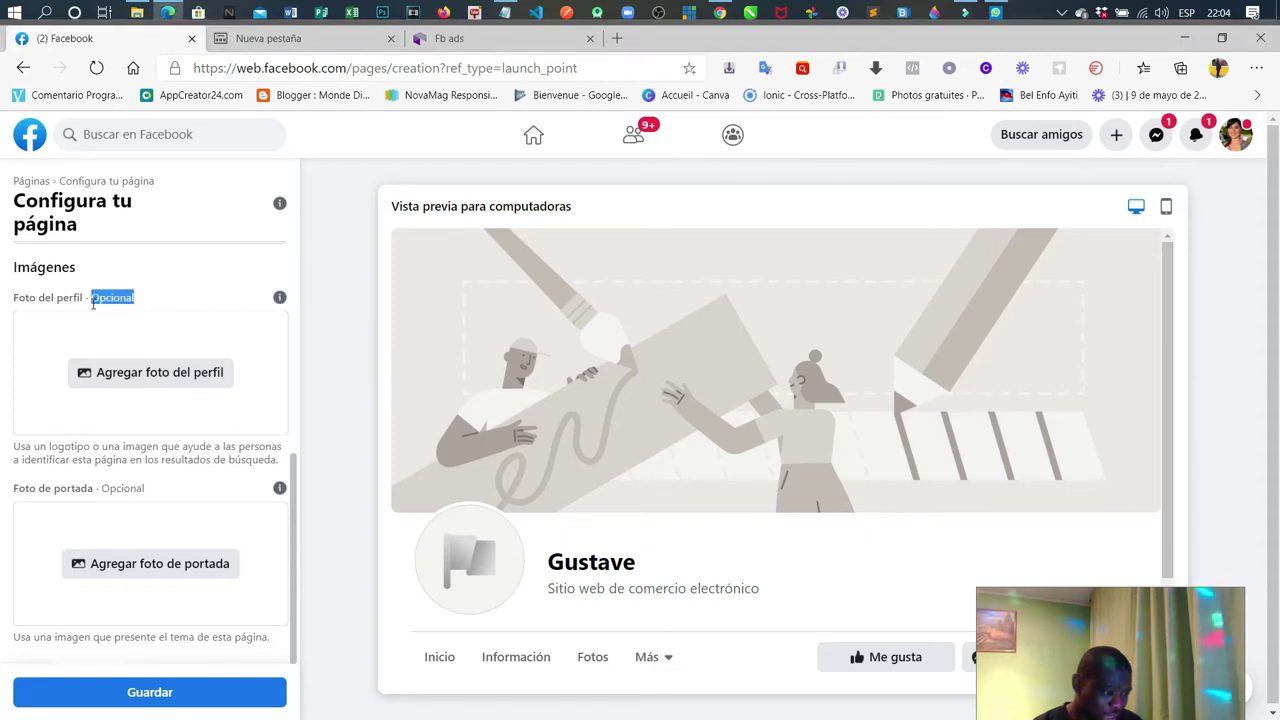
{"action": "left_click", "coordinate": [155, 300]}
{"action": "left_click", "coordinate": [143, 294]}
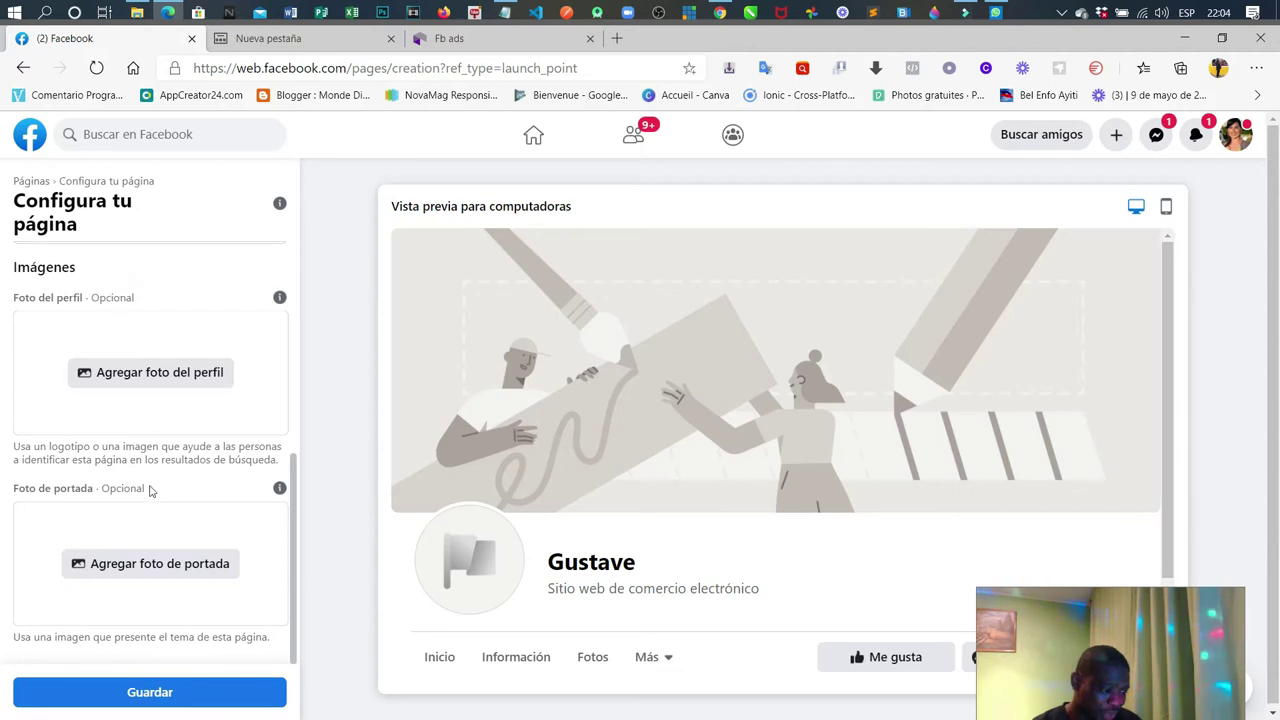
Step: Add the chachouuu image from a subfolder of Imágenes as the page's profile photo
{"action": "left_click", "coordinate": [161, 374]}
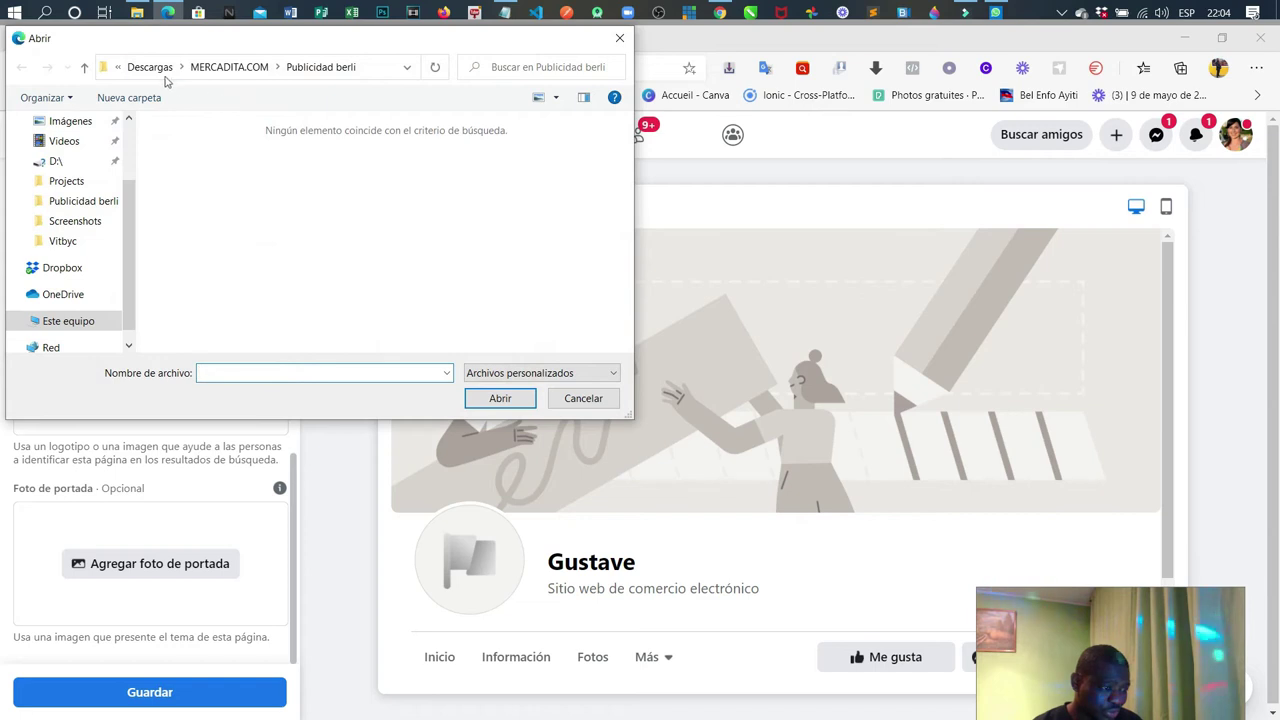
{"action": "left_click", "coordinate": [78, 122]}
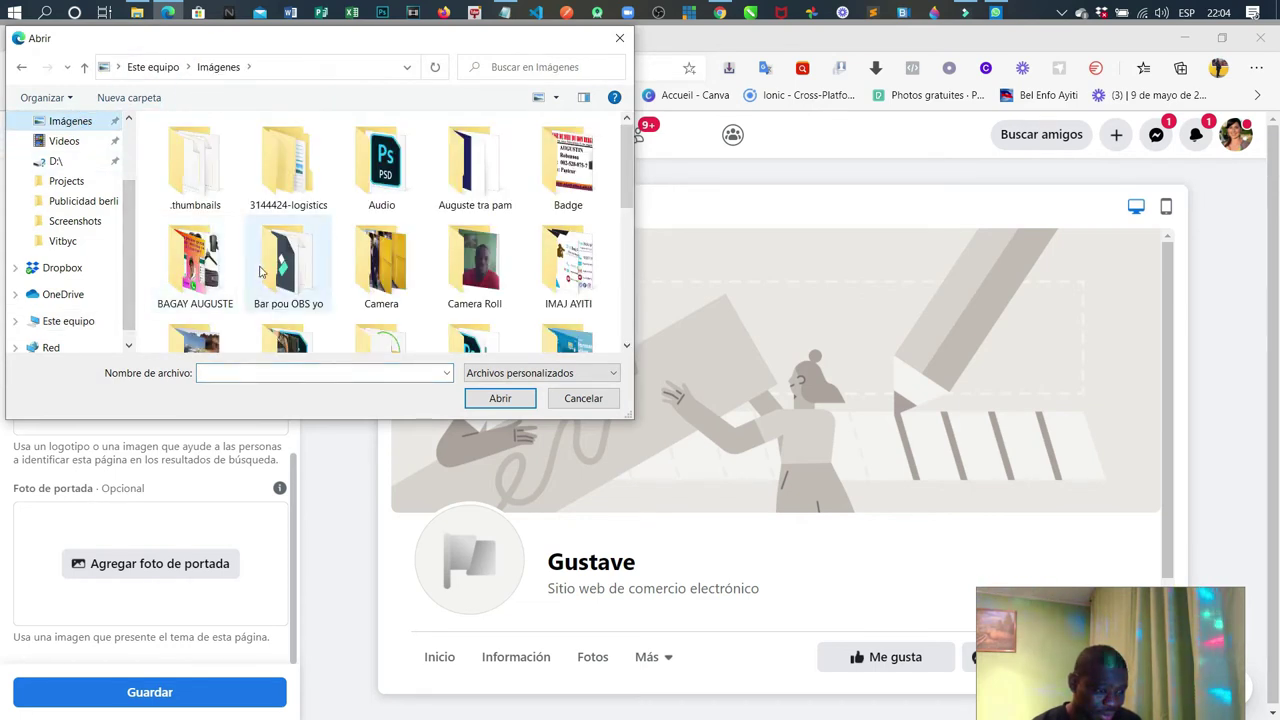
{"action": "double_click", "coordinate": [472, 262]}
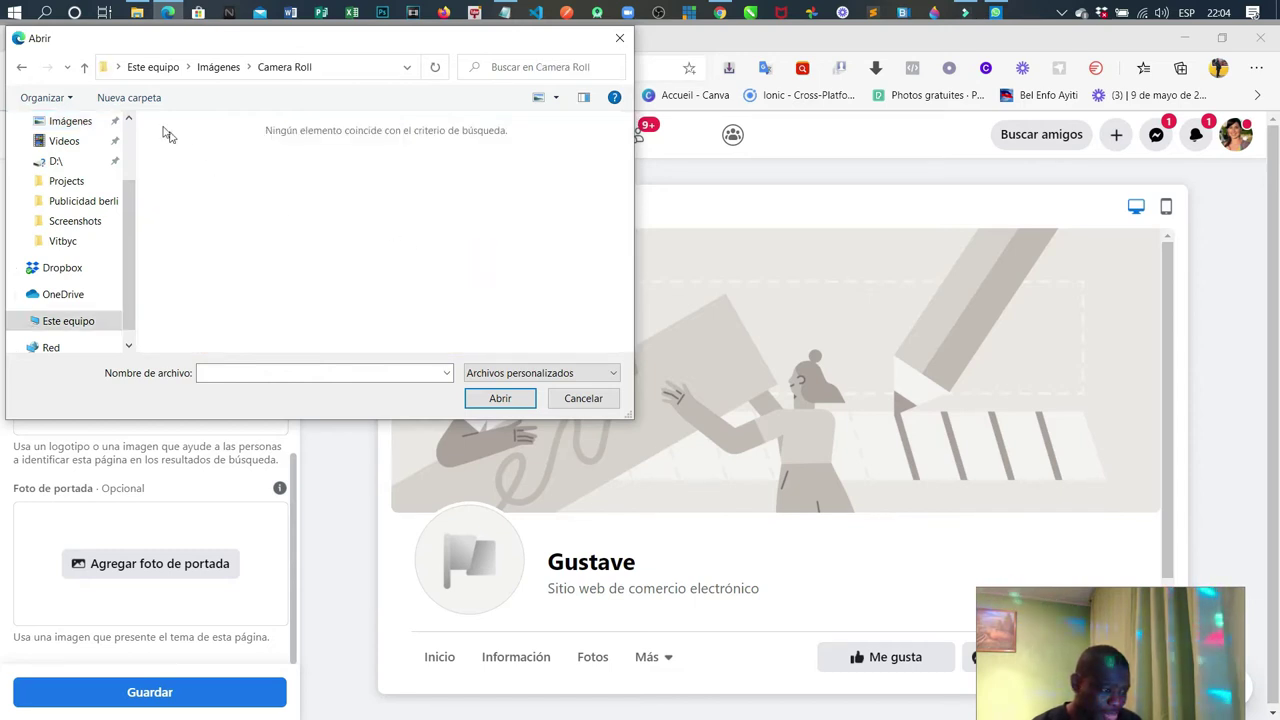
{"action": "left_click", "coordinate": [208, 68]}
{"action": "double_click", "coordinate": [206, 256]}
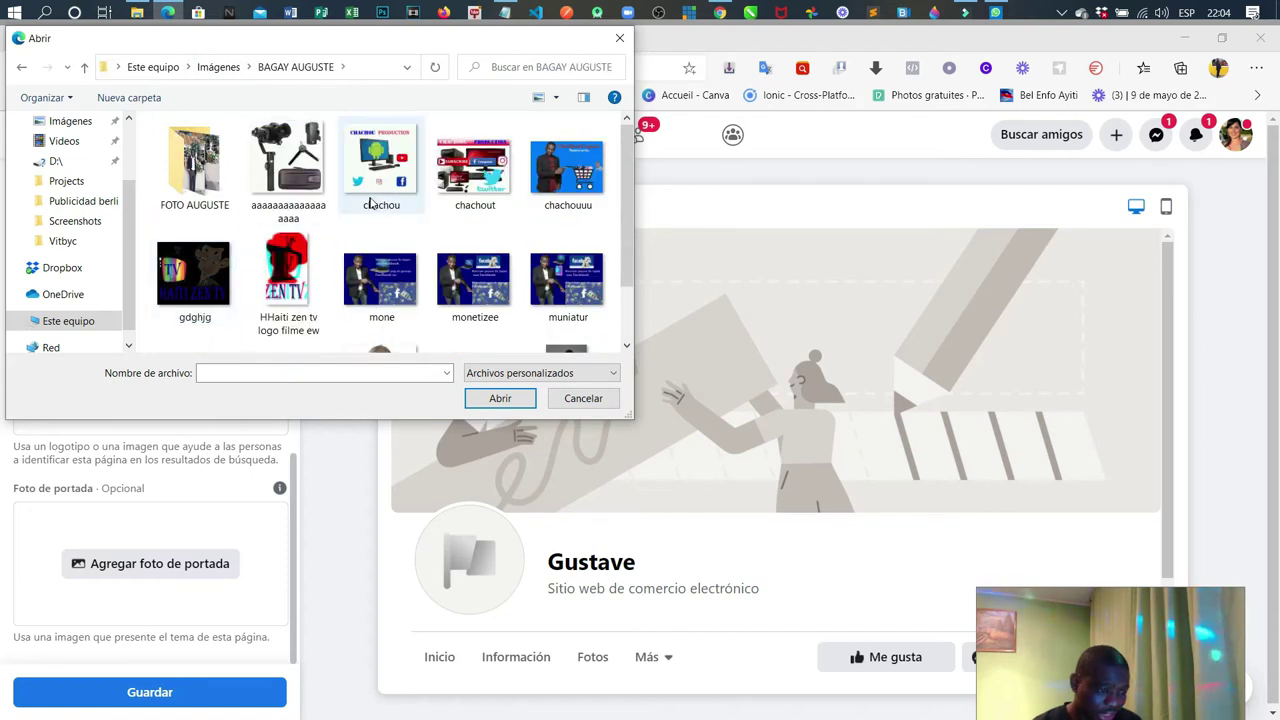
{"action": "left_click", "coordinate": [572, 180]}
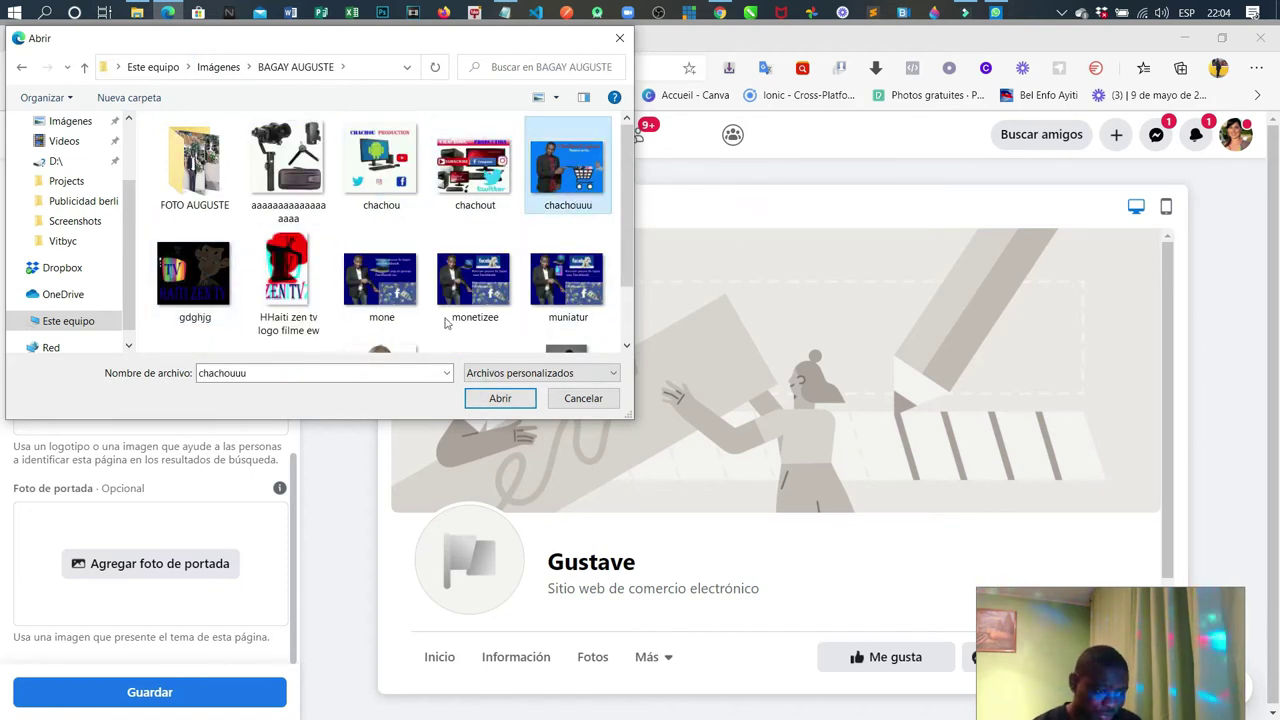
{"action": "left_click", "coordinate": [498, 398]}
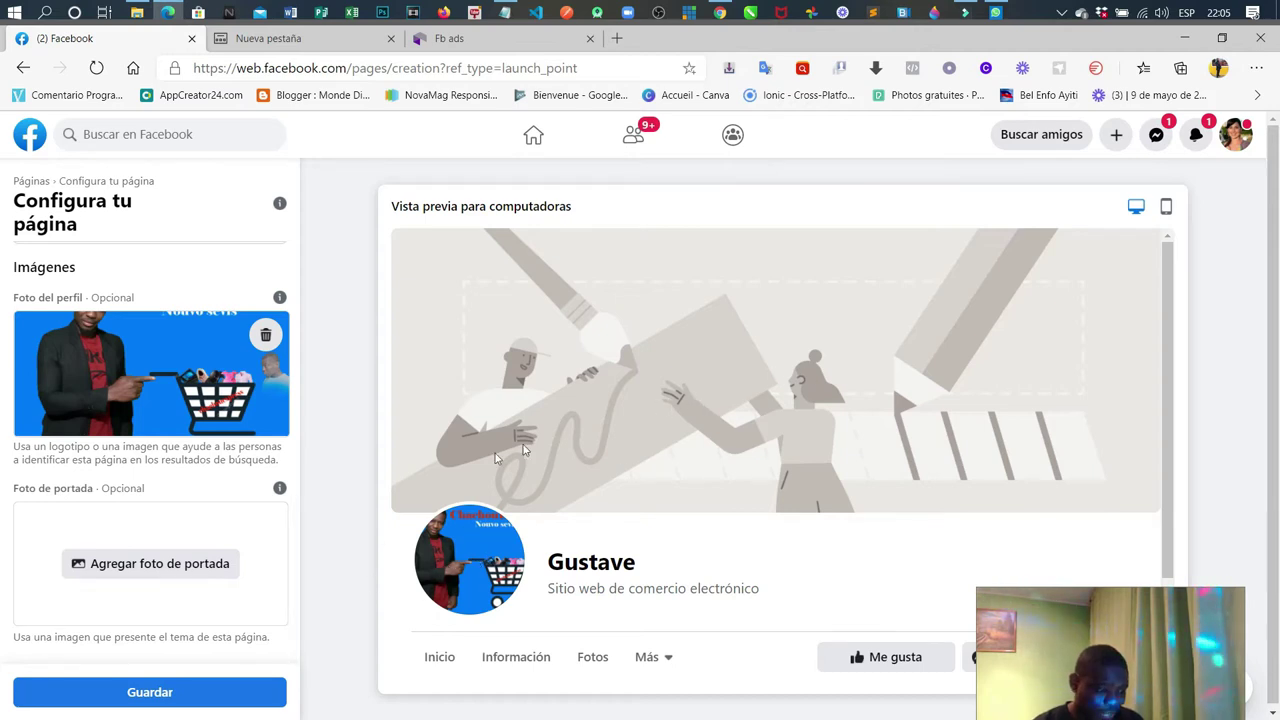
Step: Add the same chachouuu image as the page's cover photo and save the page setup
{"action": "left_click", "coordinate": [143, 566]}
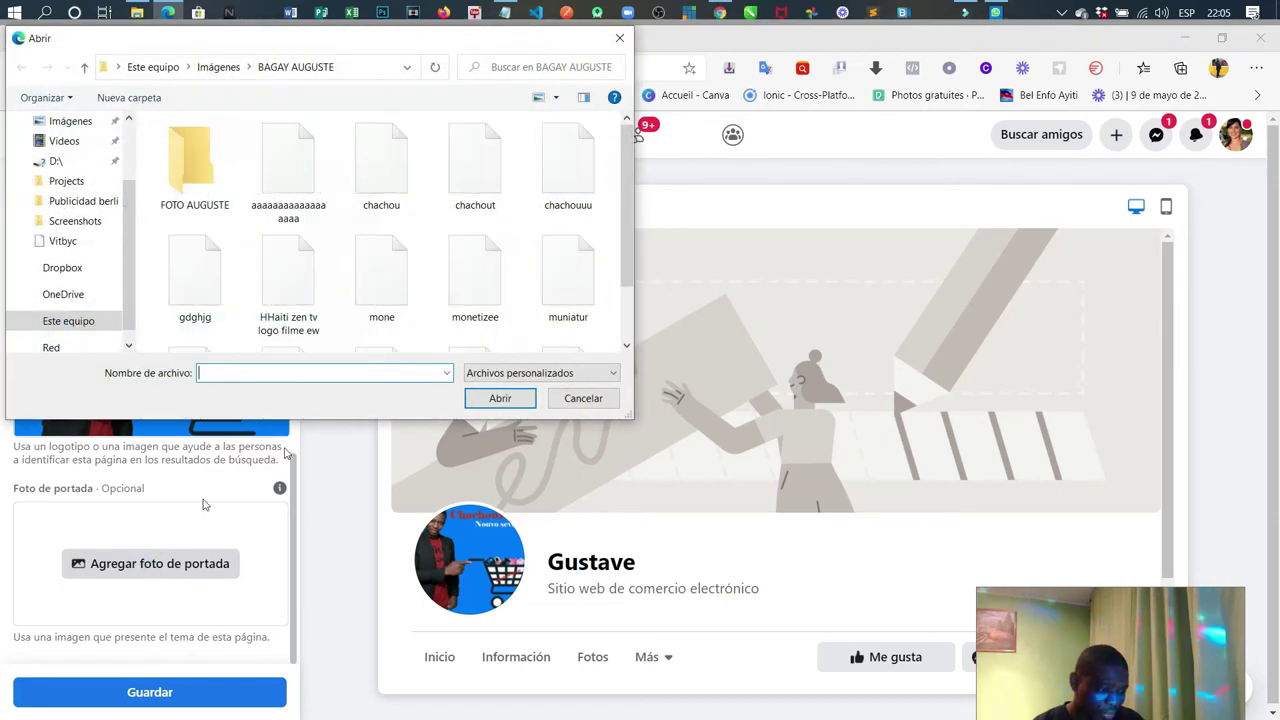
{"action": "left_click", "coordinate": [560, 182]}
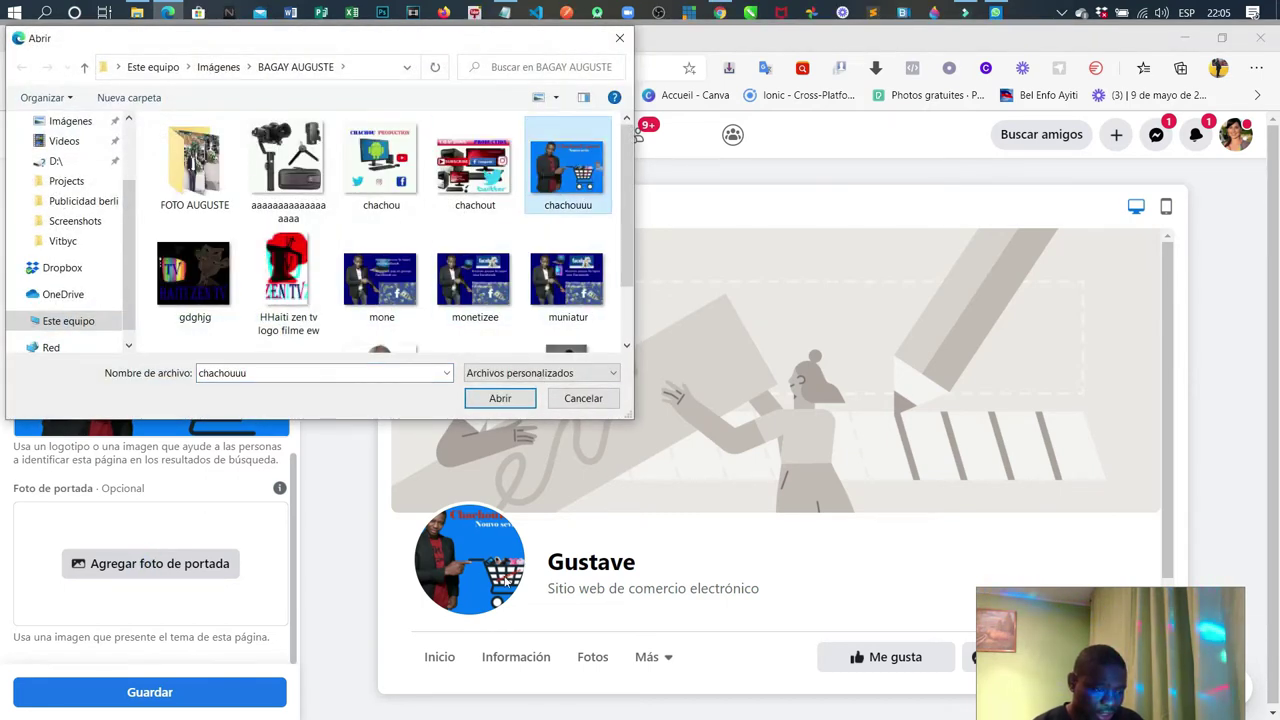
{"action": "left_click", "coordinate": [497, 400]}
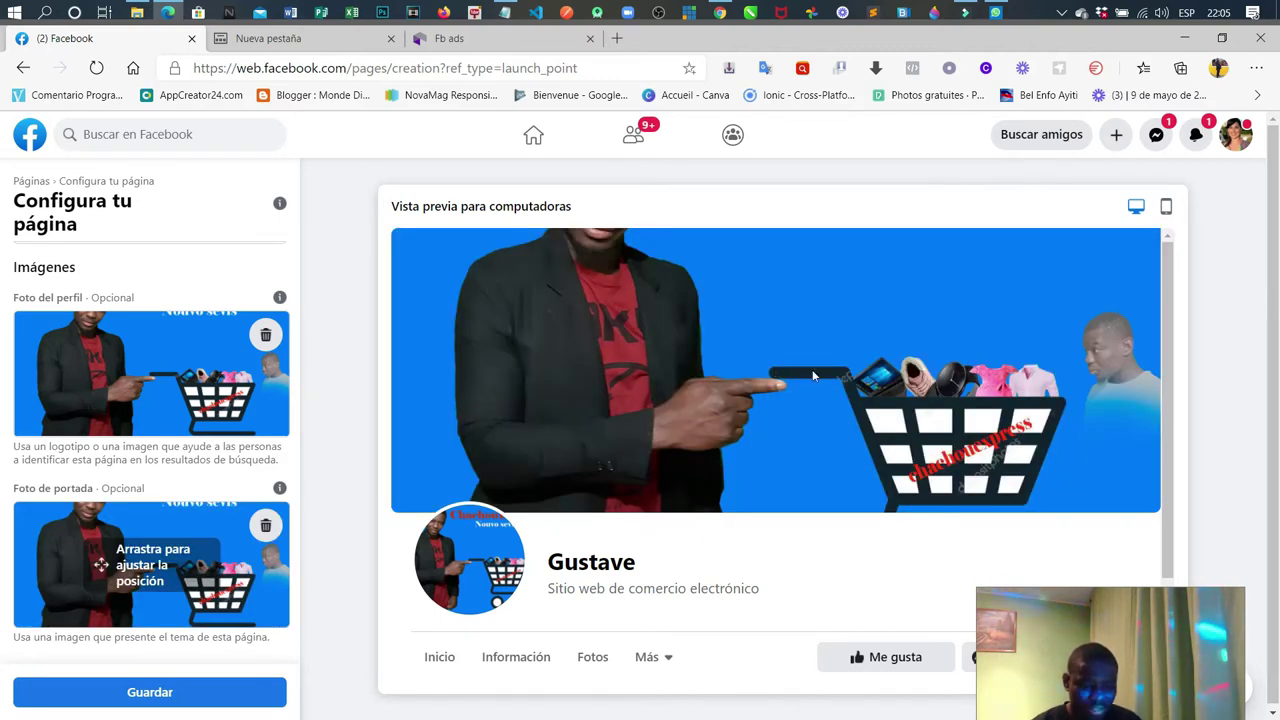
{"action": "left_click", "coordinate": [148, 693]}
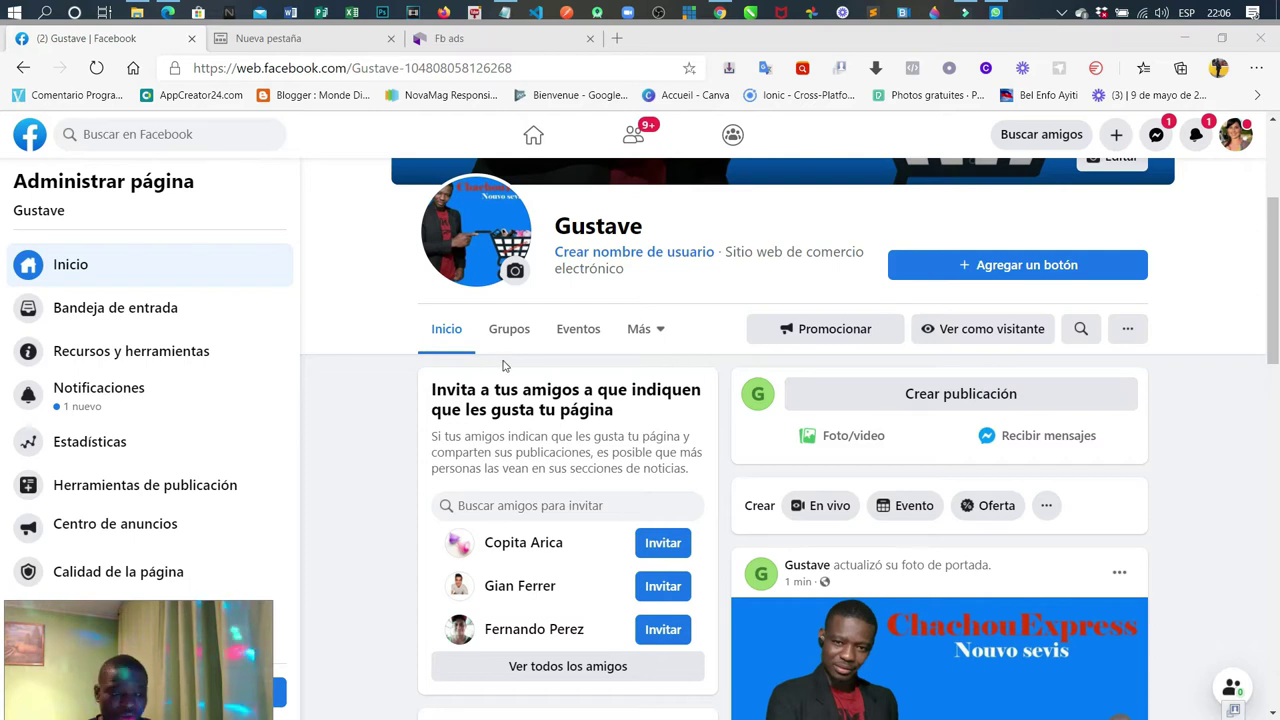
Step: Look through the new page's home sections, from statistics to photos and transparency, and return to its information section
{"action": "scroll", "coordinate": [585, 423], "scroll_direction": "down", "scroll_amount": 12}
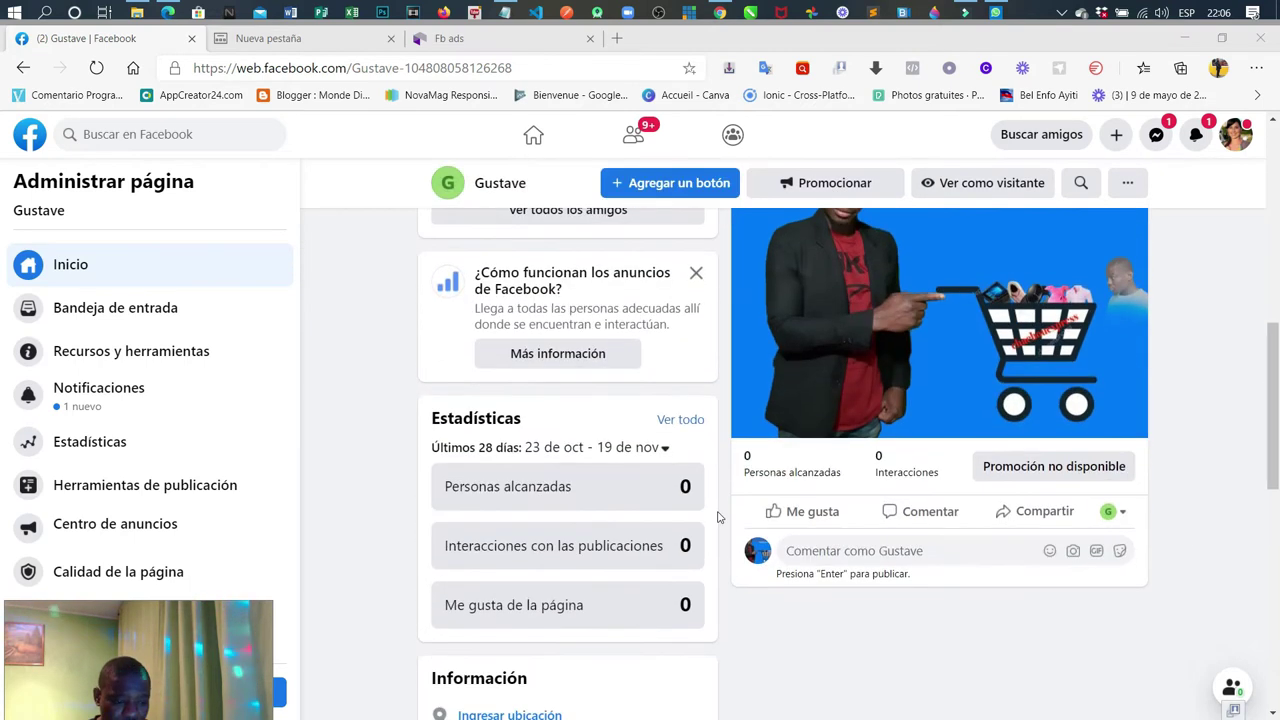
{"action": "scroll", "coordinate": [864, 518], "scroll_direction": "down", "scroll_amount": 1}
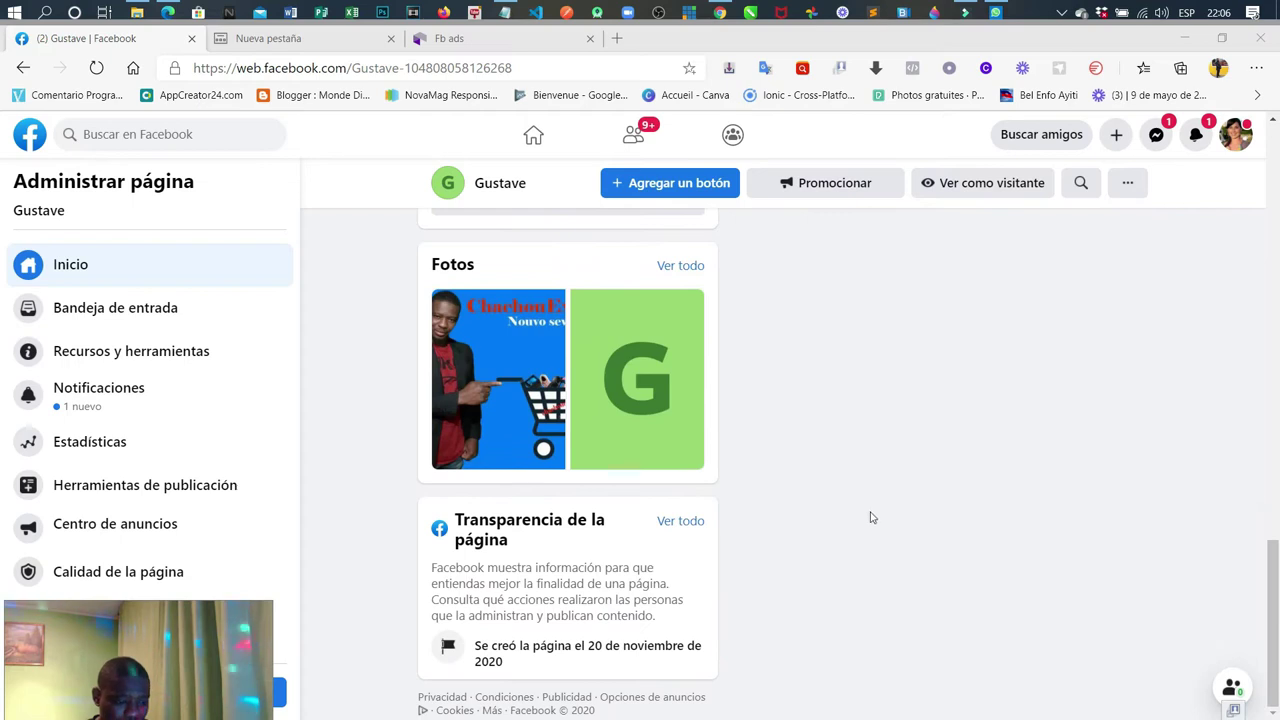
{"action": "scroll", "coordinate": [872, 510], "scroll_direction": "up", "scroll_amount": 6}
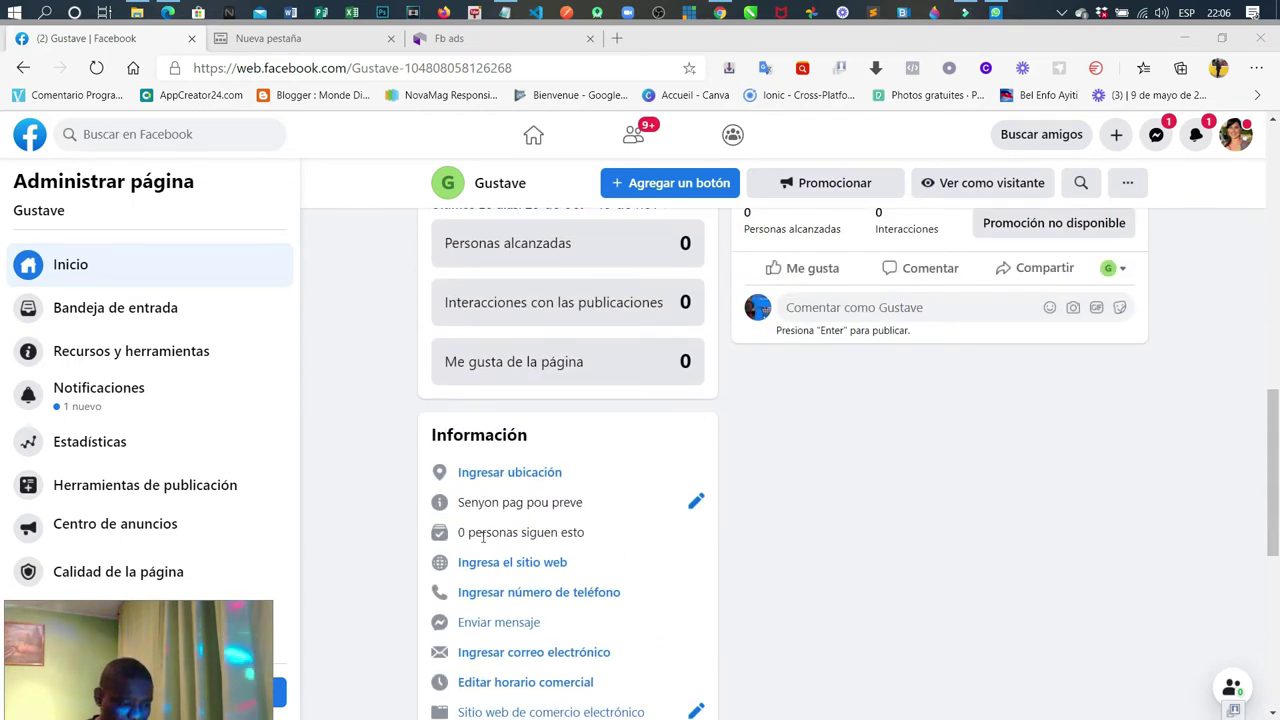
{"action": "scroll", "coordinate": [620, 508], "scroll_direction": "down", "scroll_amount": 2}
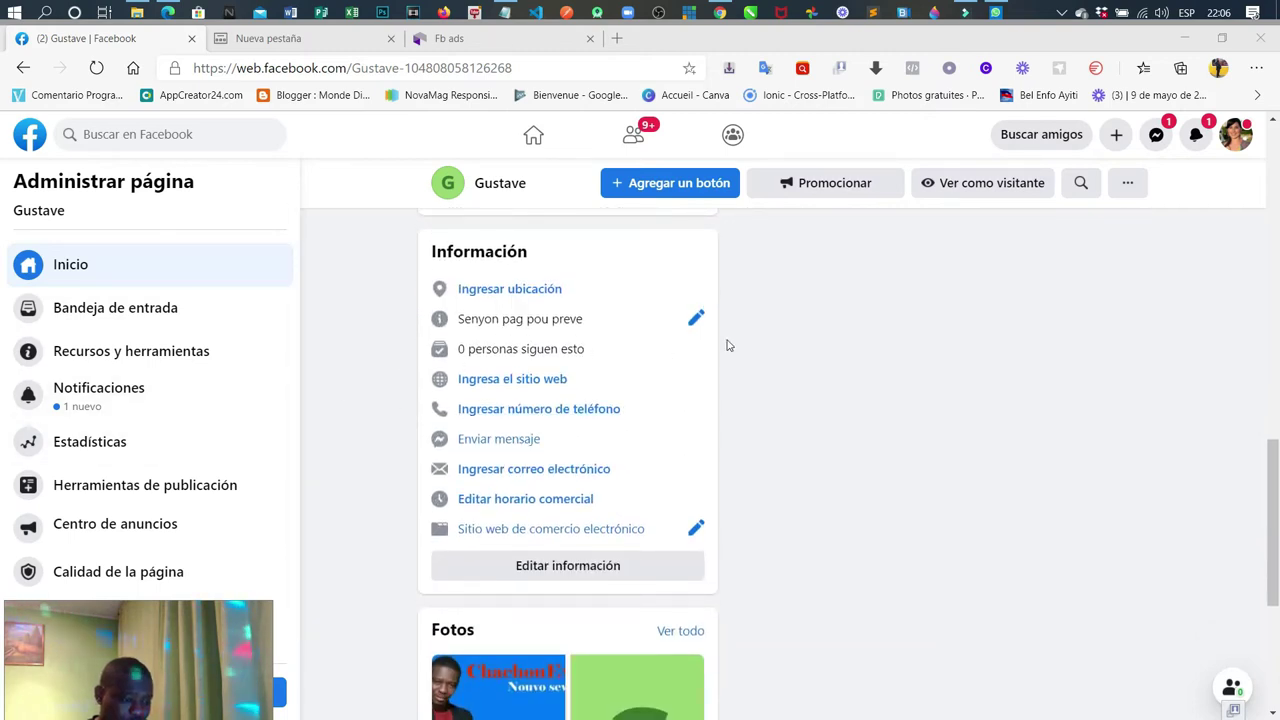
{"action": "left_click_drag", "start_coordinate": [135, 678], "coordinate": [1126, 629]}
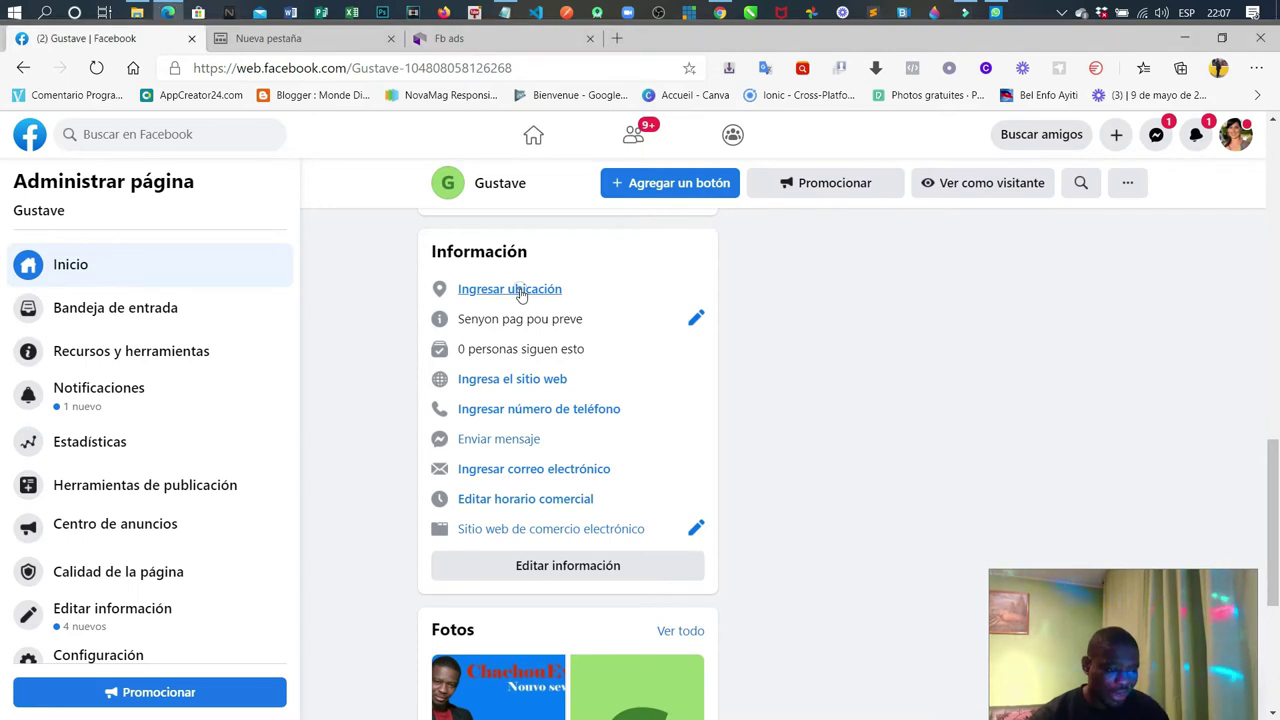
Step: Open the page's location settings, examine the address, city, postal code and map fields, and close them without entering anything
{"action": "left_click", "coordinate": [520, 291]}
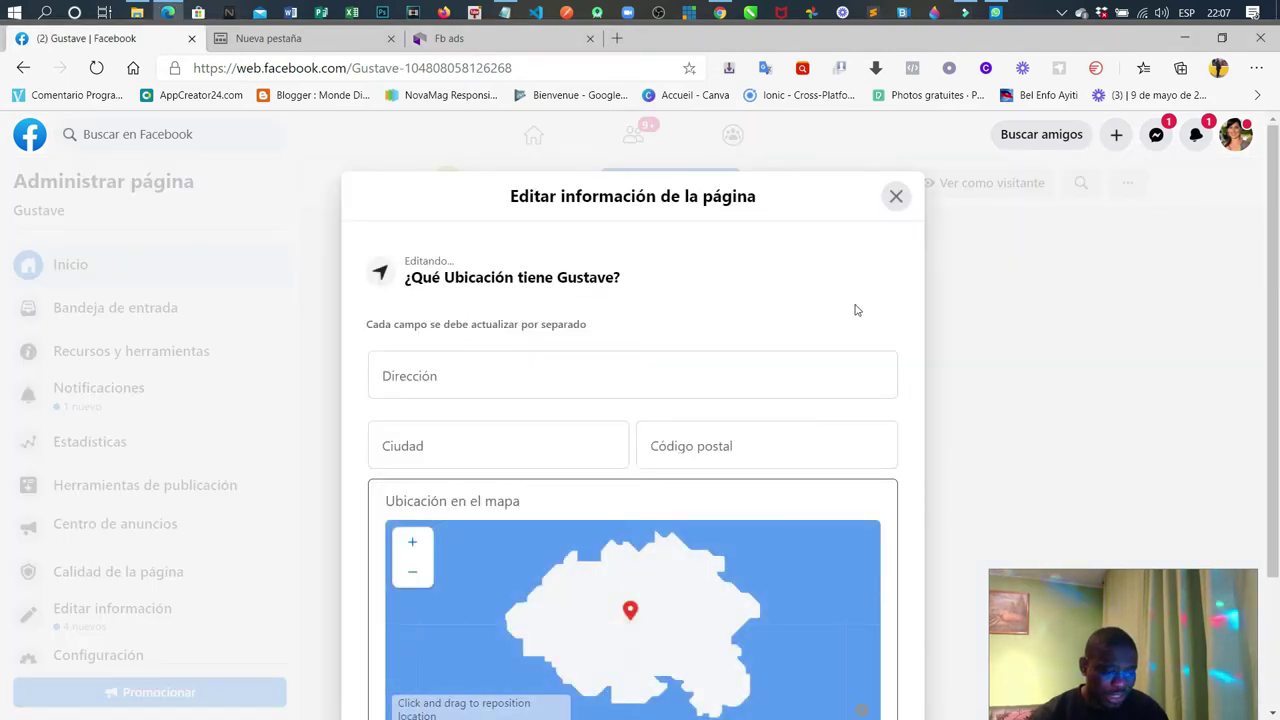
{"action": "scroll", "coordinate": [903, 343], "scroll_direction": "down", "scroll_amount": 2}
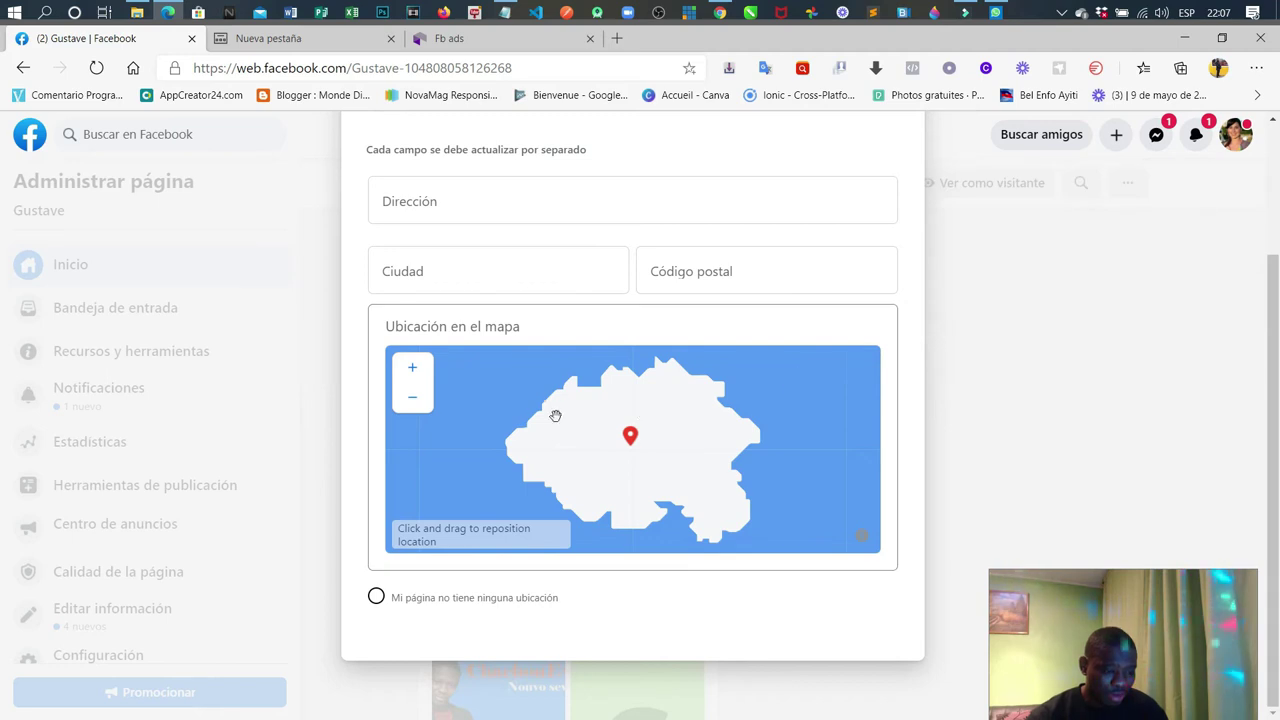
{"action": "scroll", "coordinate": [831, 228], "scroll_direction": "up", "scroll_amount": 2}
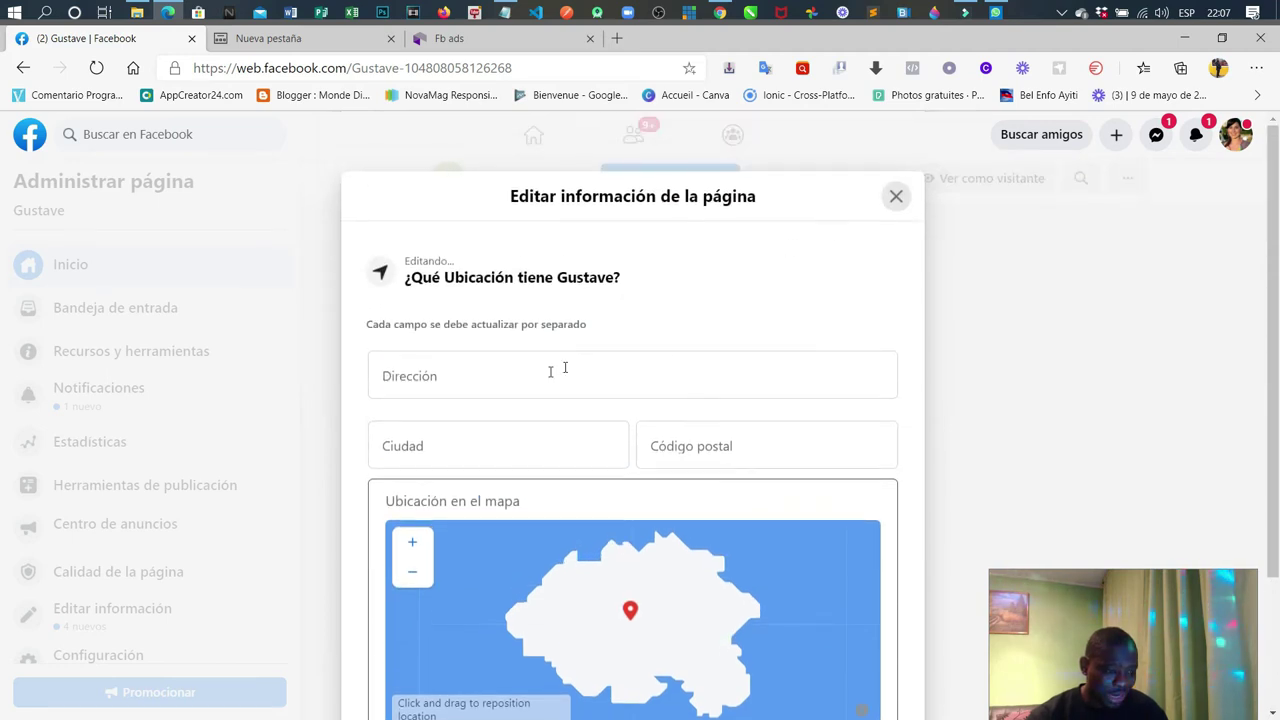
{"action": "left_click", "coordinate": [485, 380]}
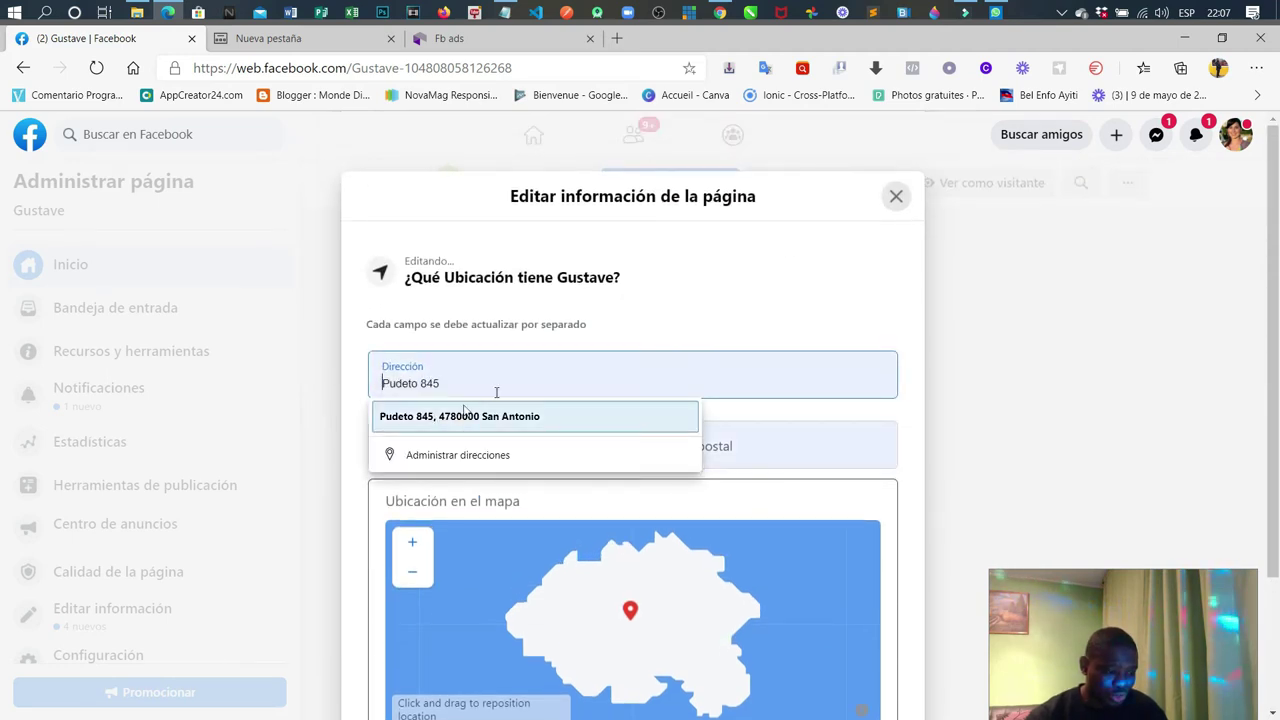
{"action": "left_click", "coordinate": [828, 285]}
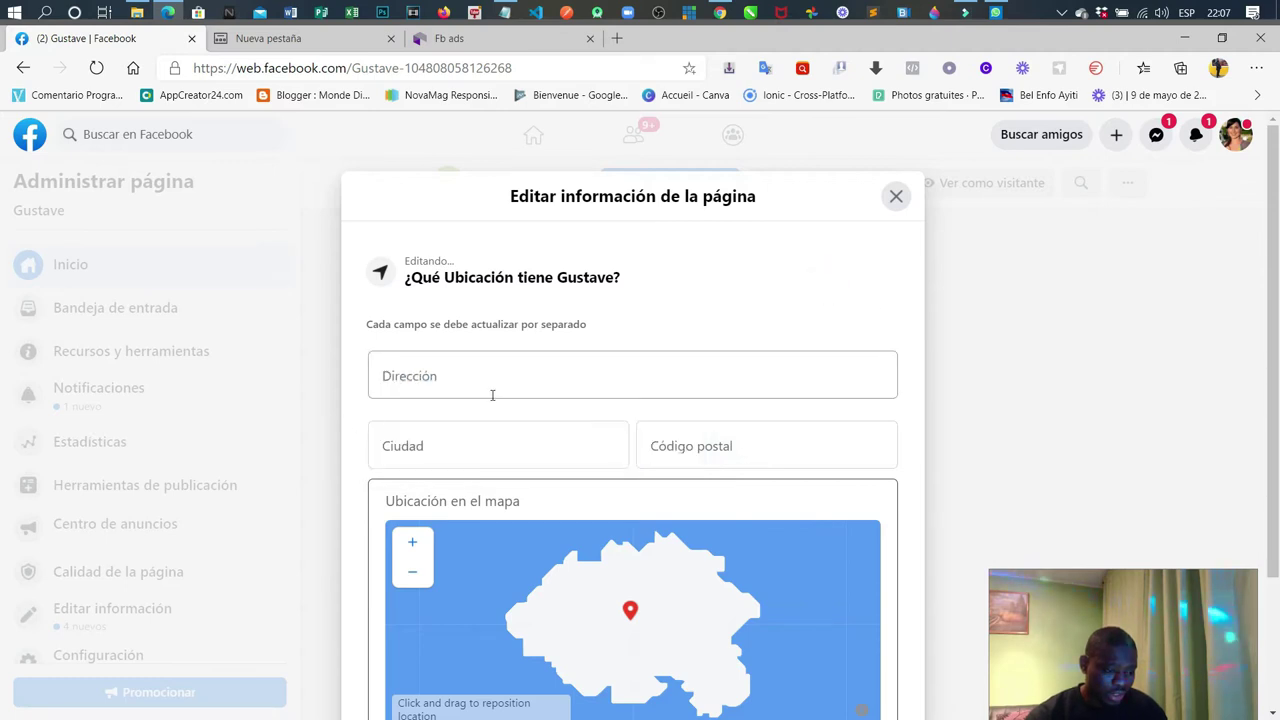
{"action": "left_click", "coordinate": [475, 444]}
{"action": "scroll", "coordinate": [497, 441], "scroll_direction": "down", "scroll_amount": 1}
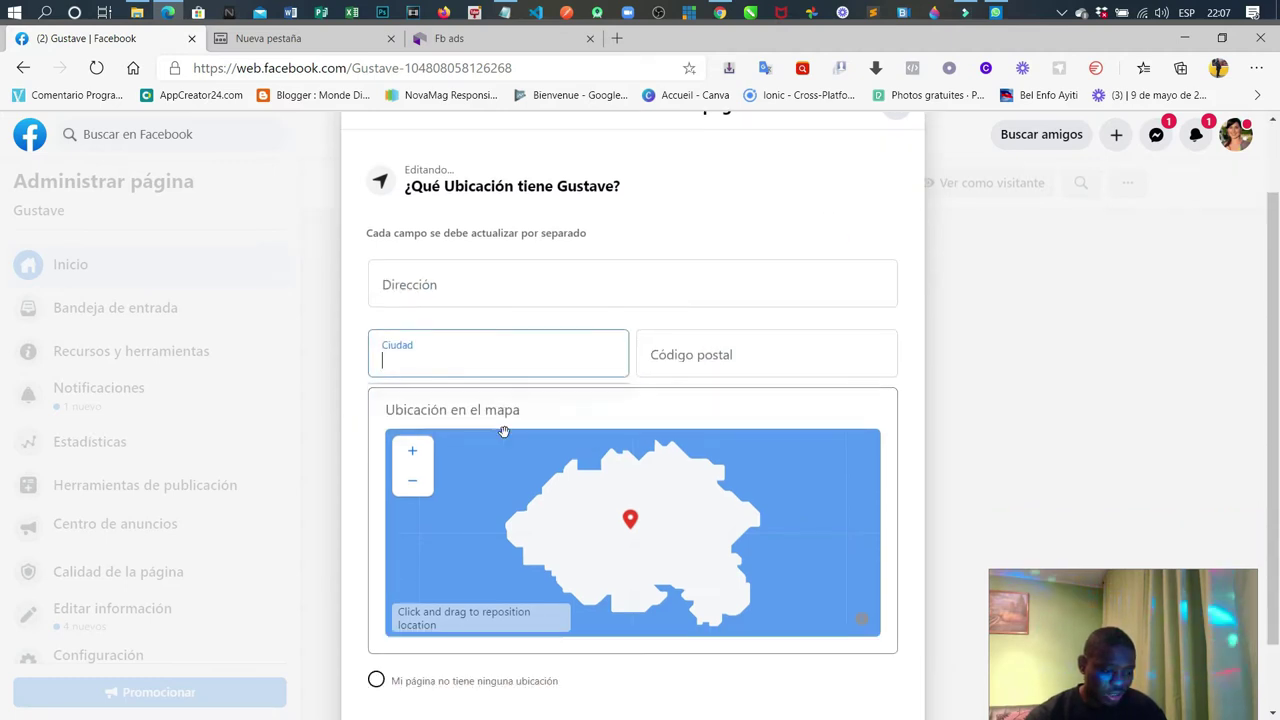
{"action": "left_click", "coordinate": [777, 354]}
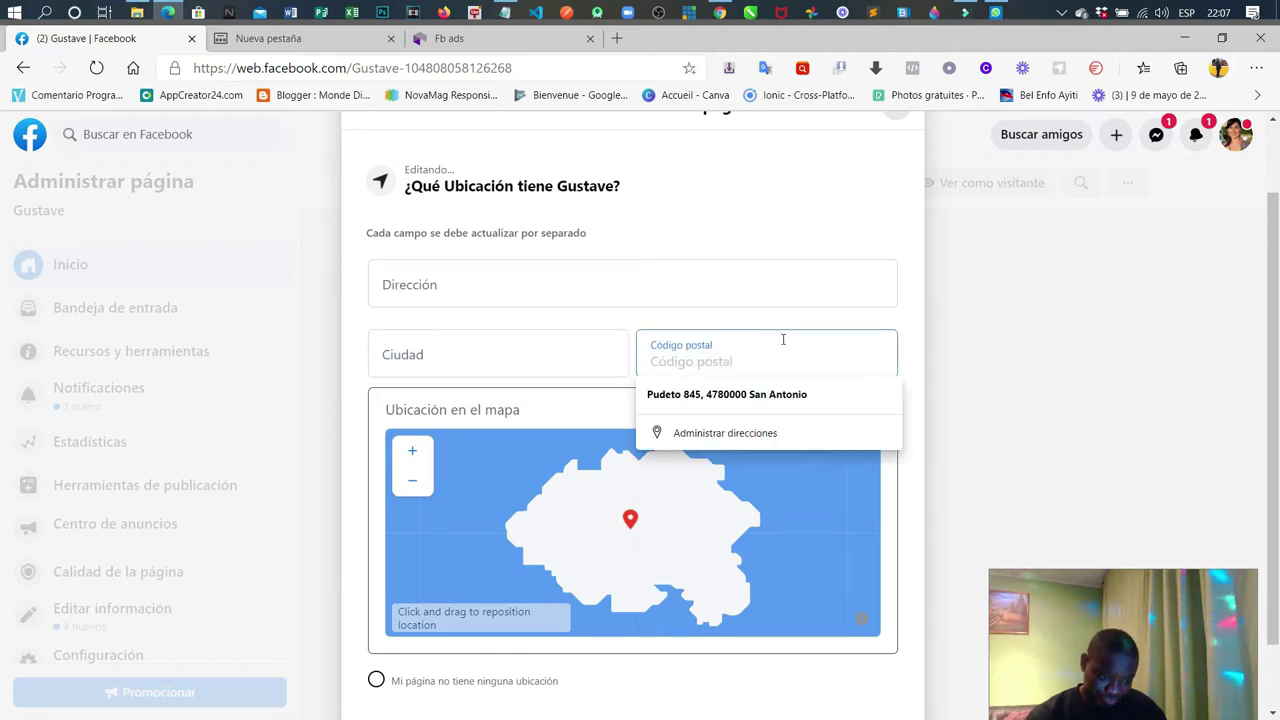
{"action": "left_click", "coordinate": [829, 206]}
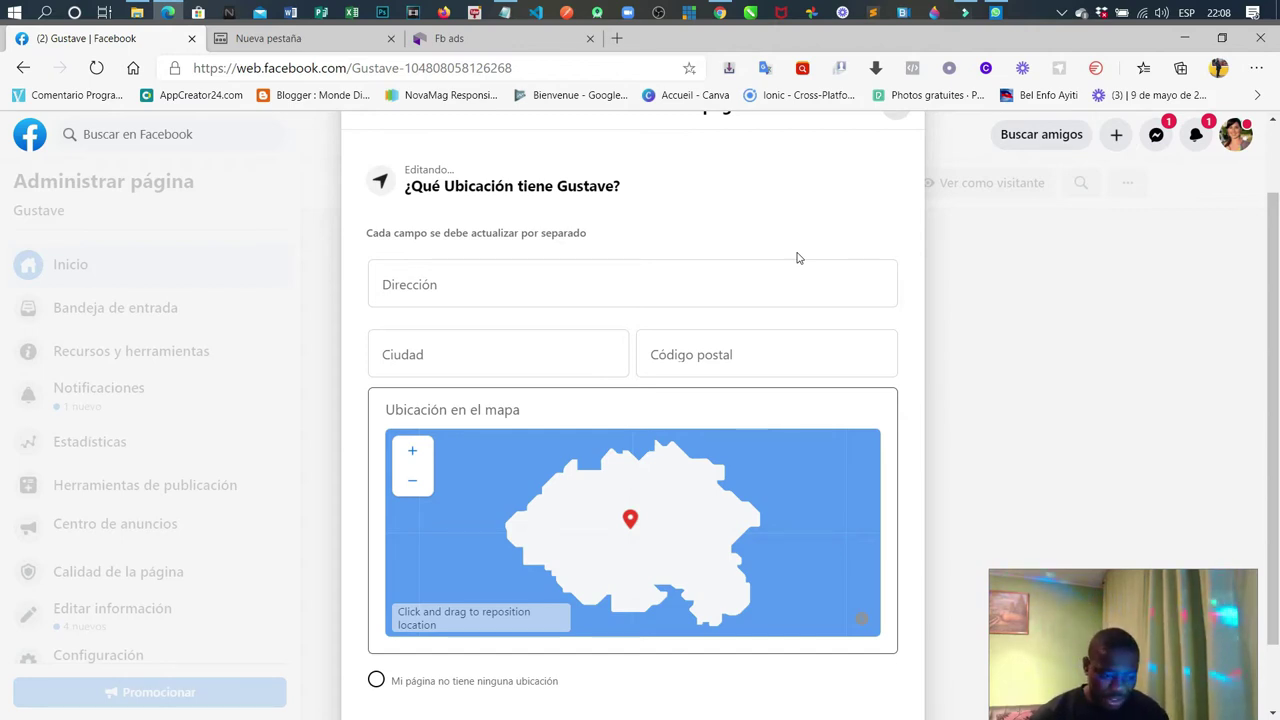
{"action": "scroll", "coordinate": [799, 266], "scroll_direction": "down", "scroll_amount": 1}
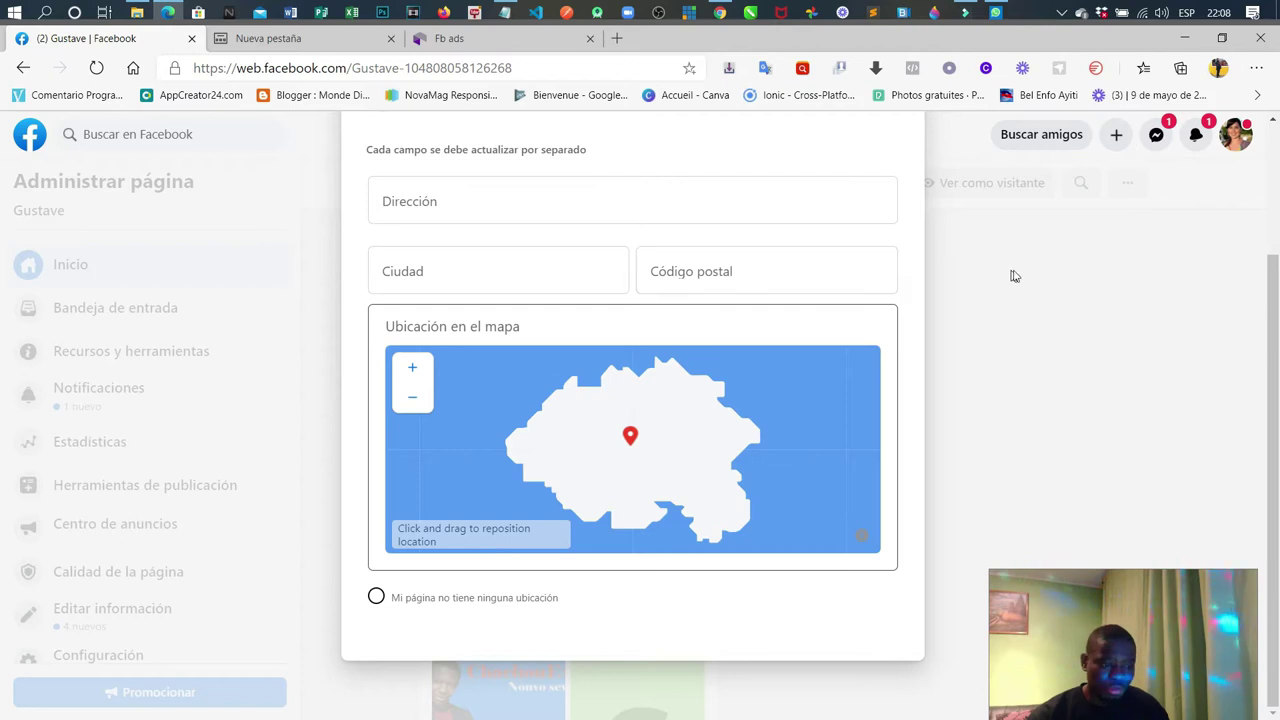
{"action": "scroll", "coordinate": [1010, 275], "scroll_direction": "up", "scroll_amount": 2}
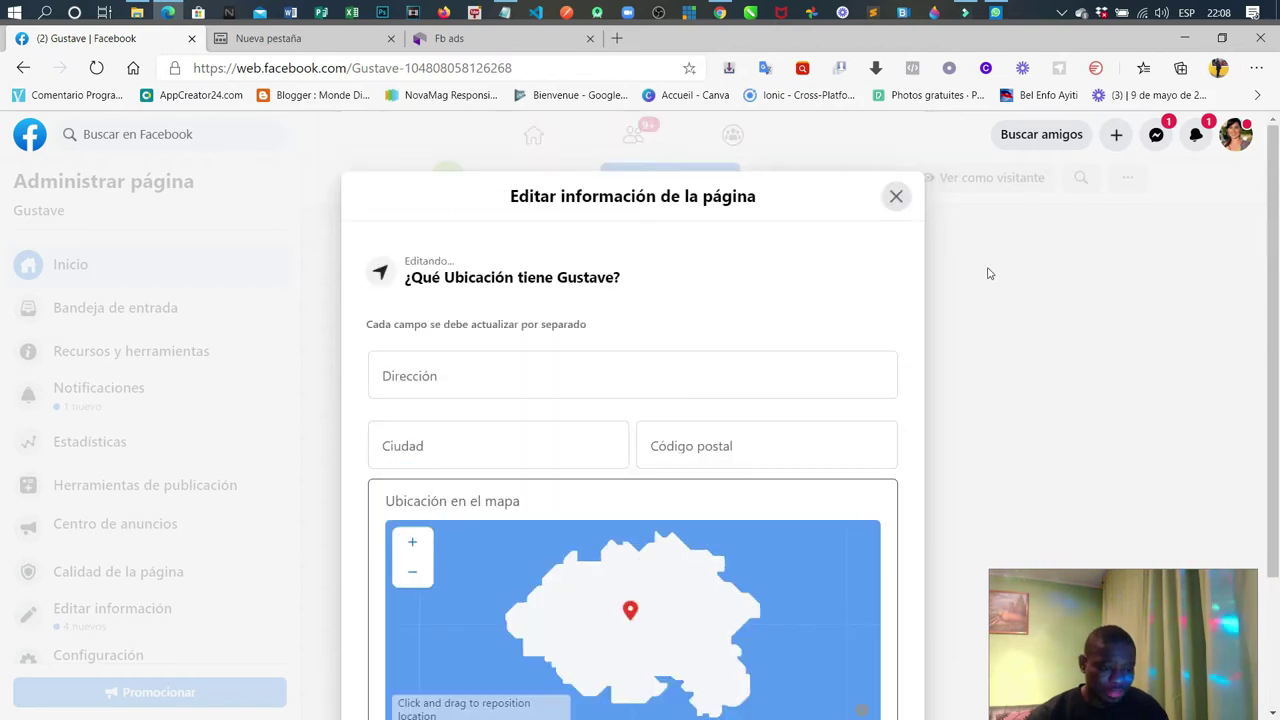
{"action": "left_click", "coordinate": [896, 198]}
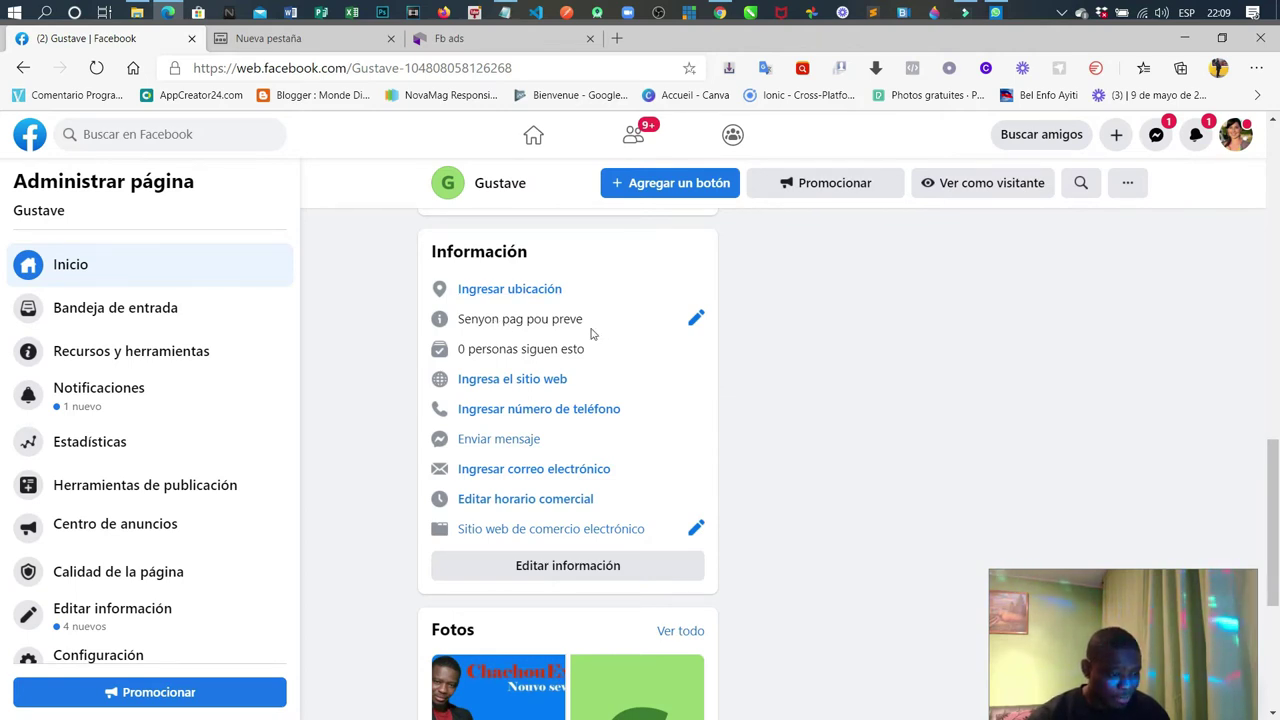
Step: Open the page's website field for editing
{"action": "left_click", "coordinate": [504, 386]}
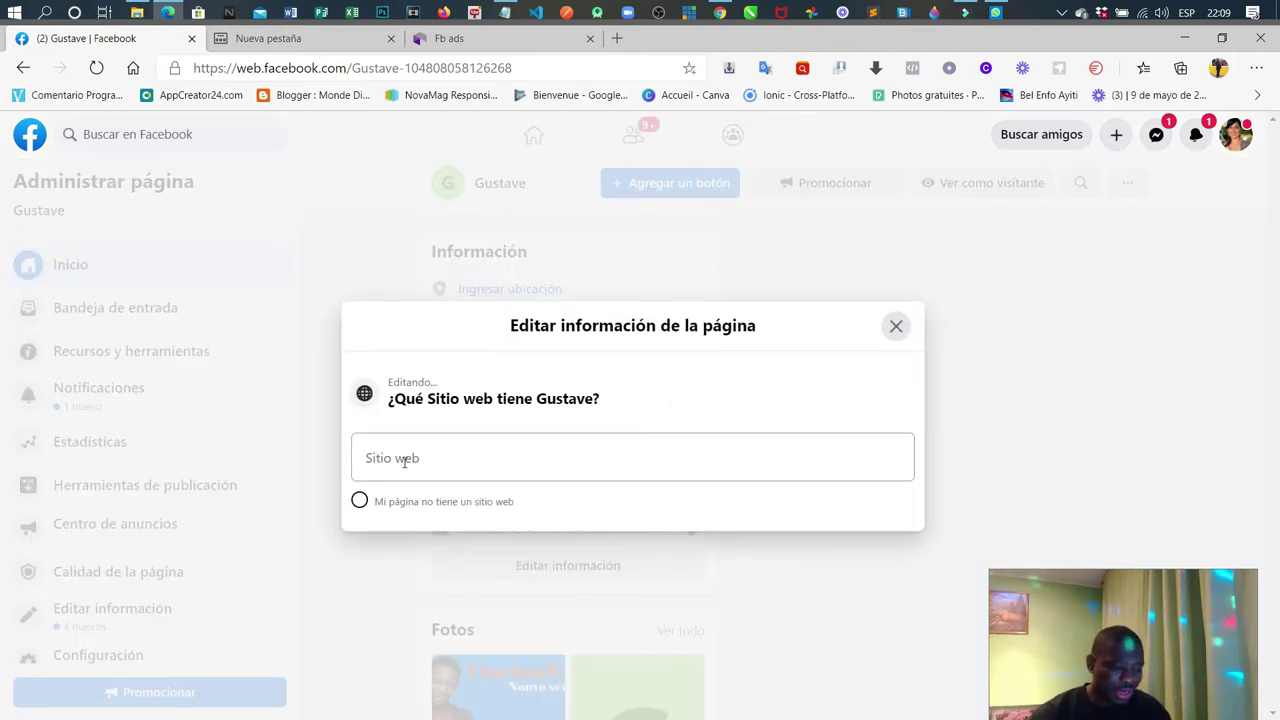
{"action": "left_click", "coordinate": [433, 458]}
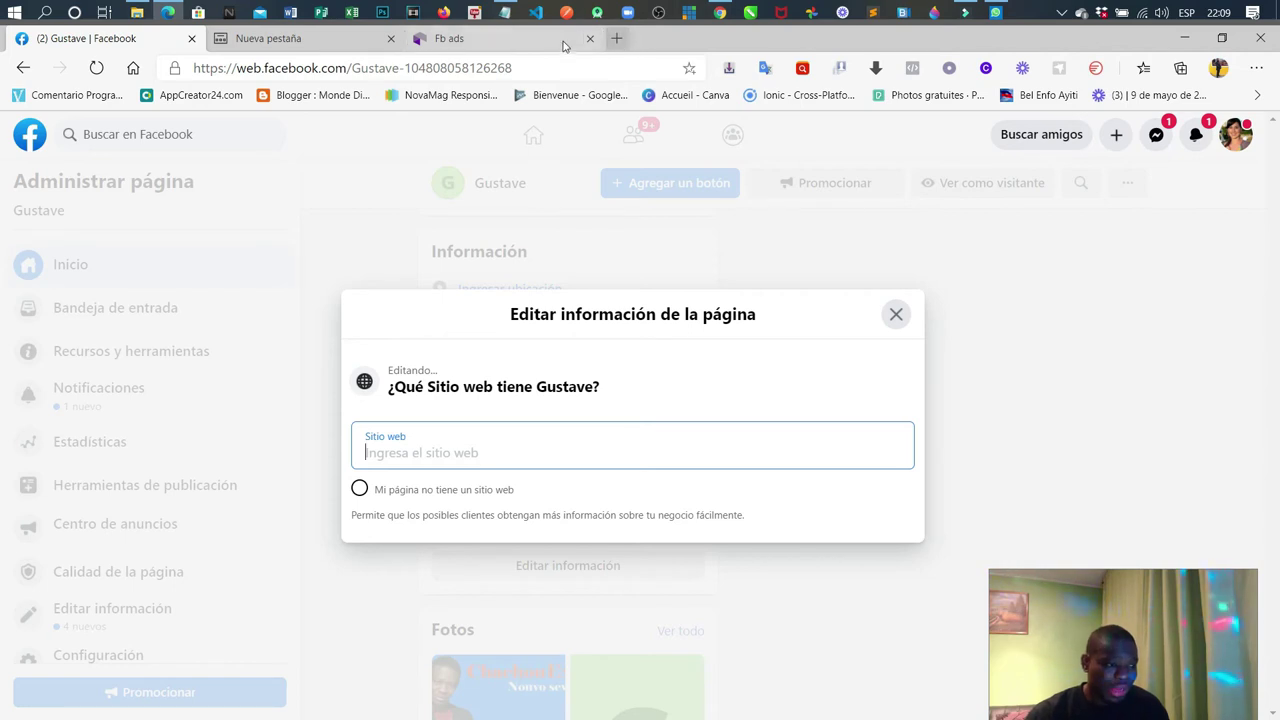
Step: Switch to Chrome, open the LizaChile Shopify admin in a new tab and view its online store
{"action": "left_click", "coordinate": [722, 14]}
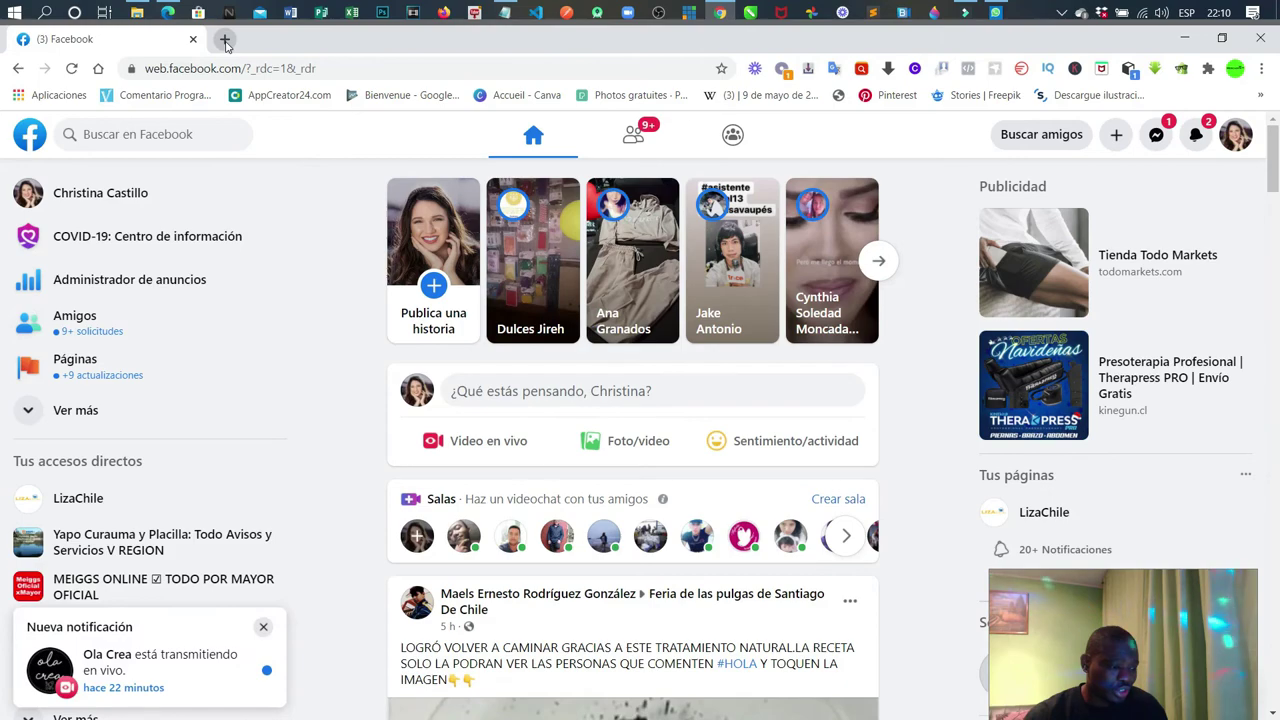
{"action": "left_click", "coordinate": [225, 39]}
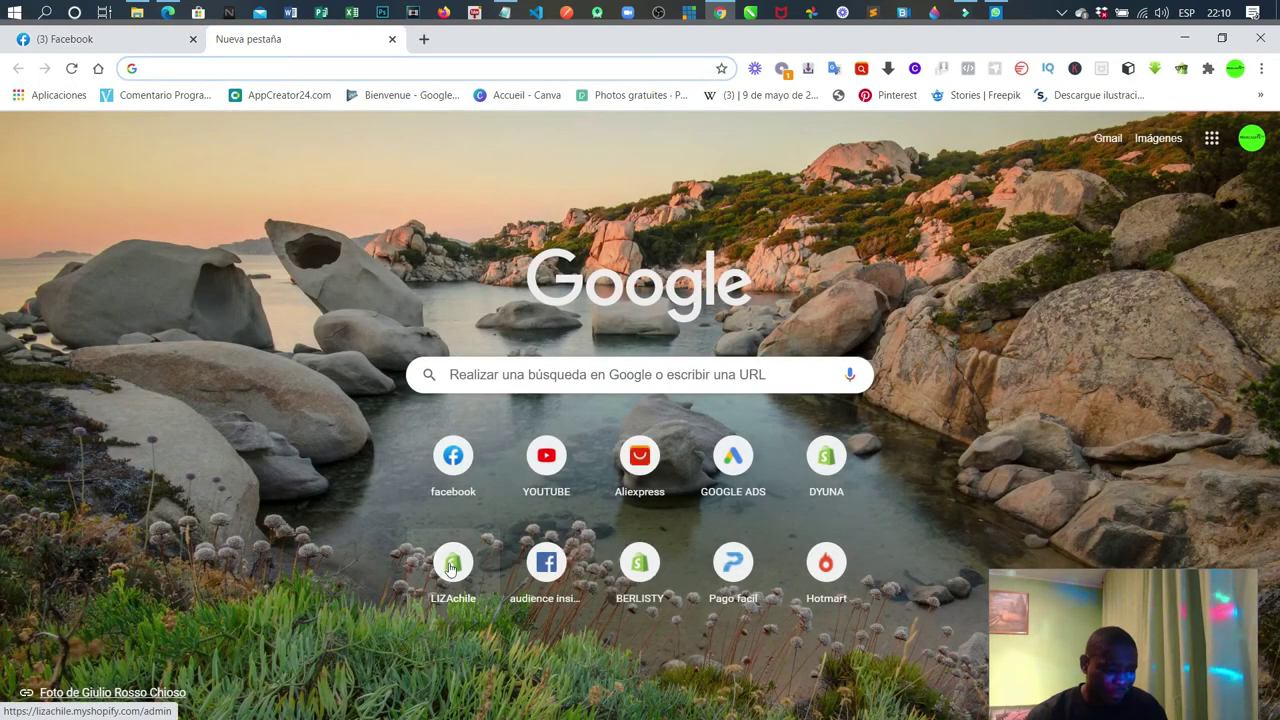
{"action": "left_click", "coordinate": [454, 565]}
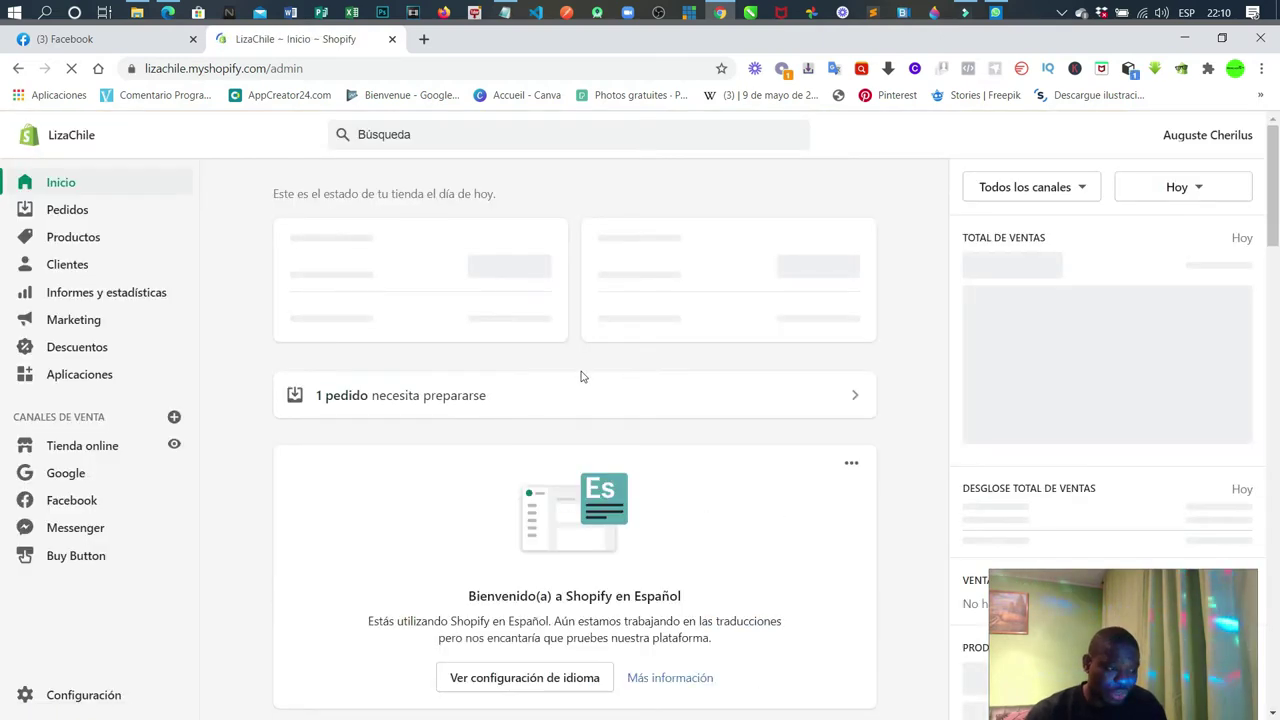
{"action": "left_click", "coordinate": [174, 444]}
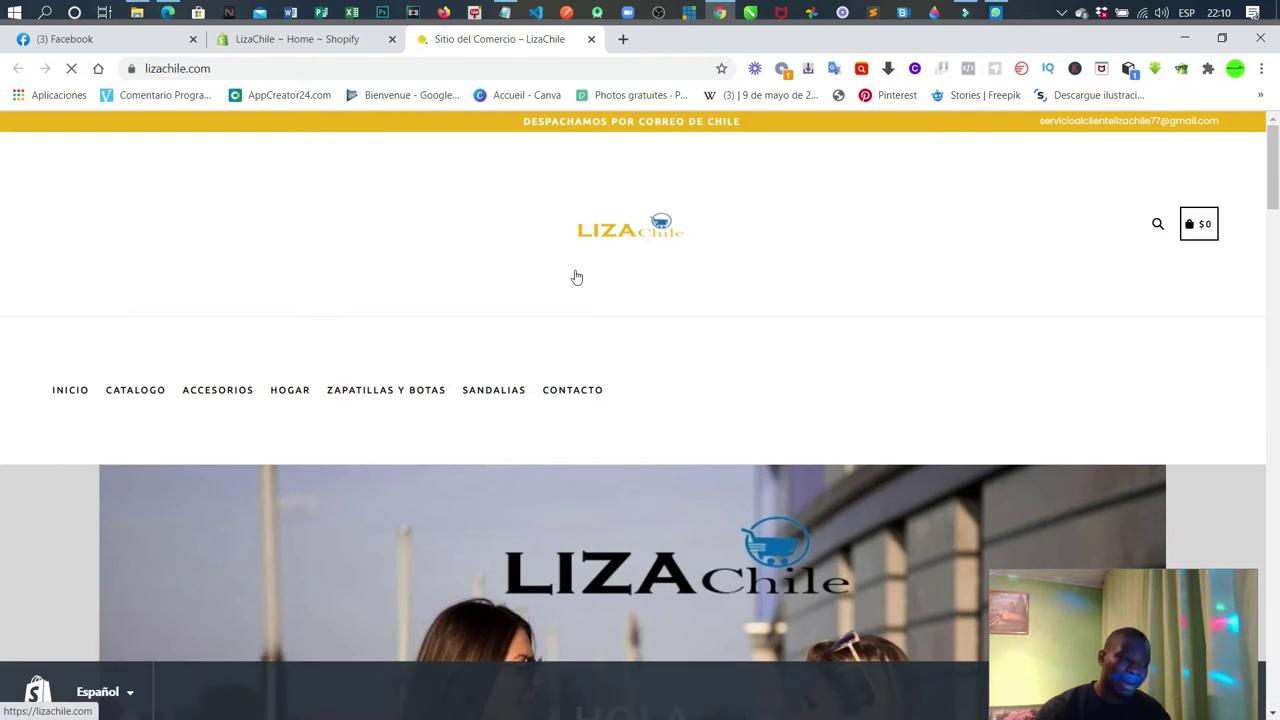
Step: Check the address of the Shopify admin against the public store and look over the lizachile.com home page
{"action": "left_click", "coordinate": [309, 44]}
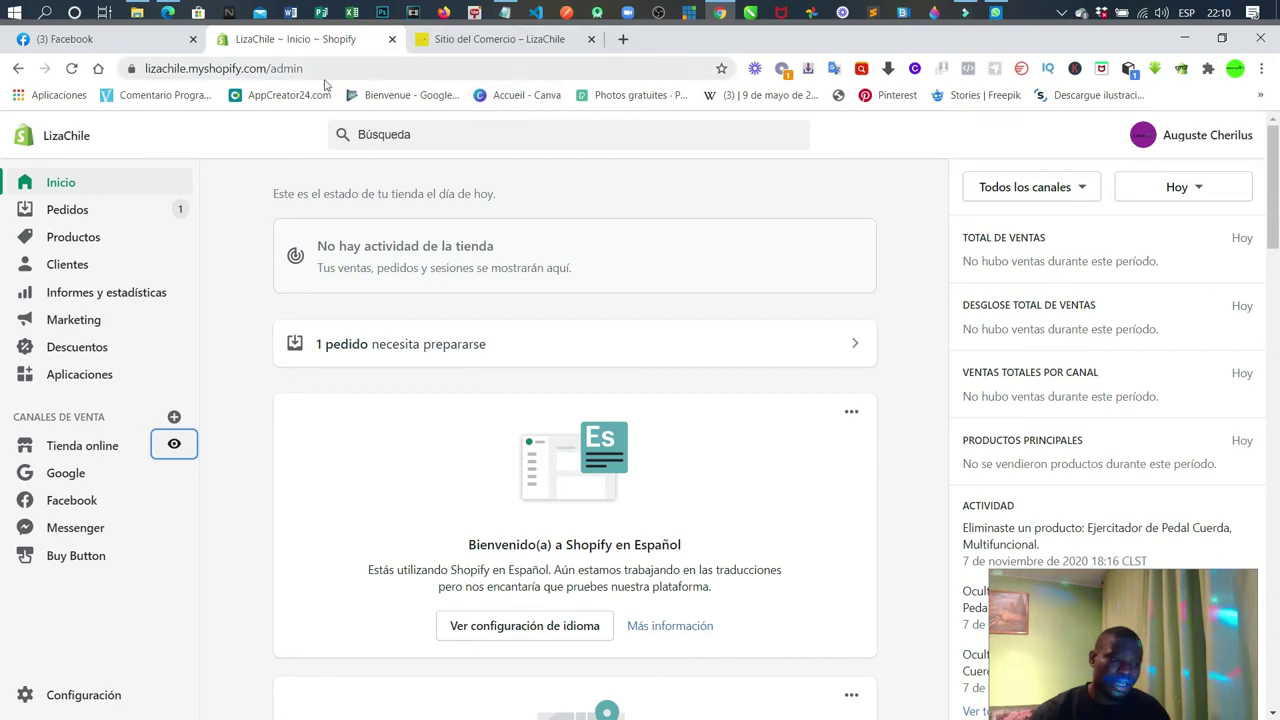
{"action": "left_click", "coordinate": [428, 44]}
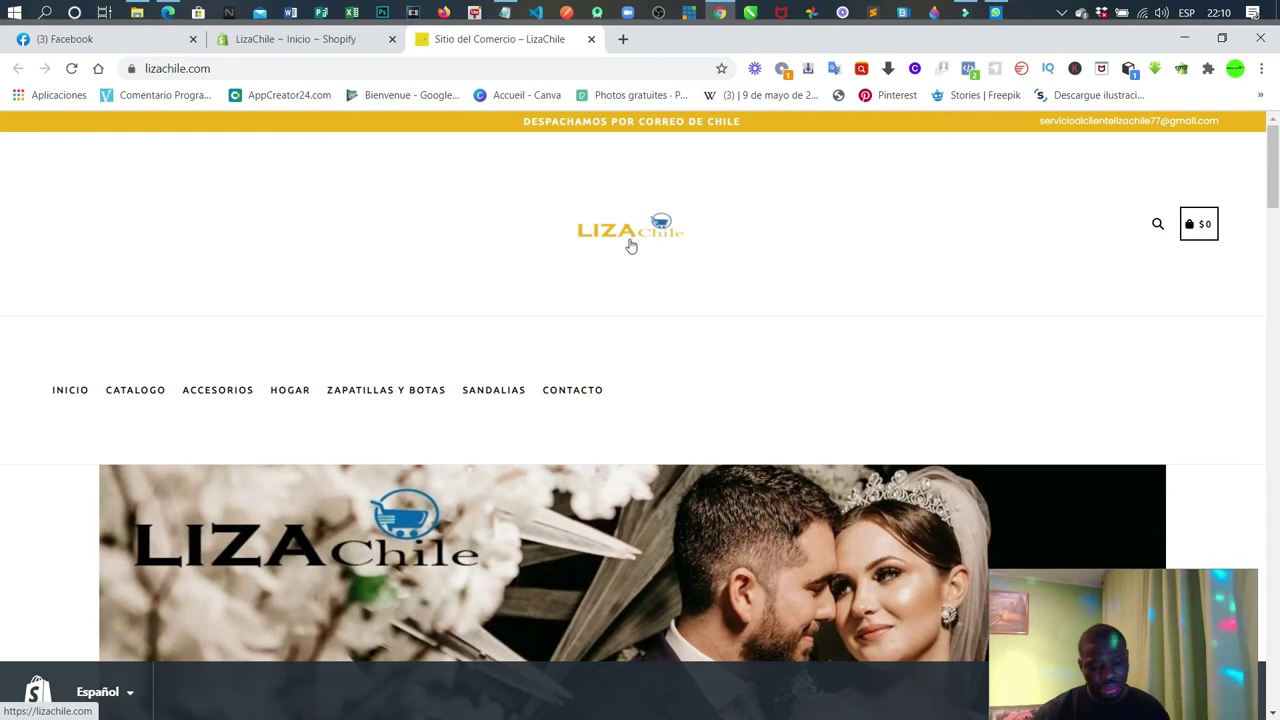
{"action": "scroll", "coordinate": [642, 500], "scroll_direction": "down", "scroll_amount": 1}
{"action": "scroll", "coordinate": [642, 500], "scroll_direction": "down", "scroll_amount": 1}
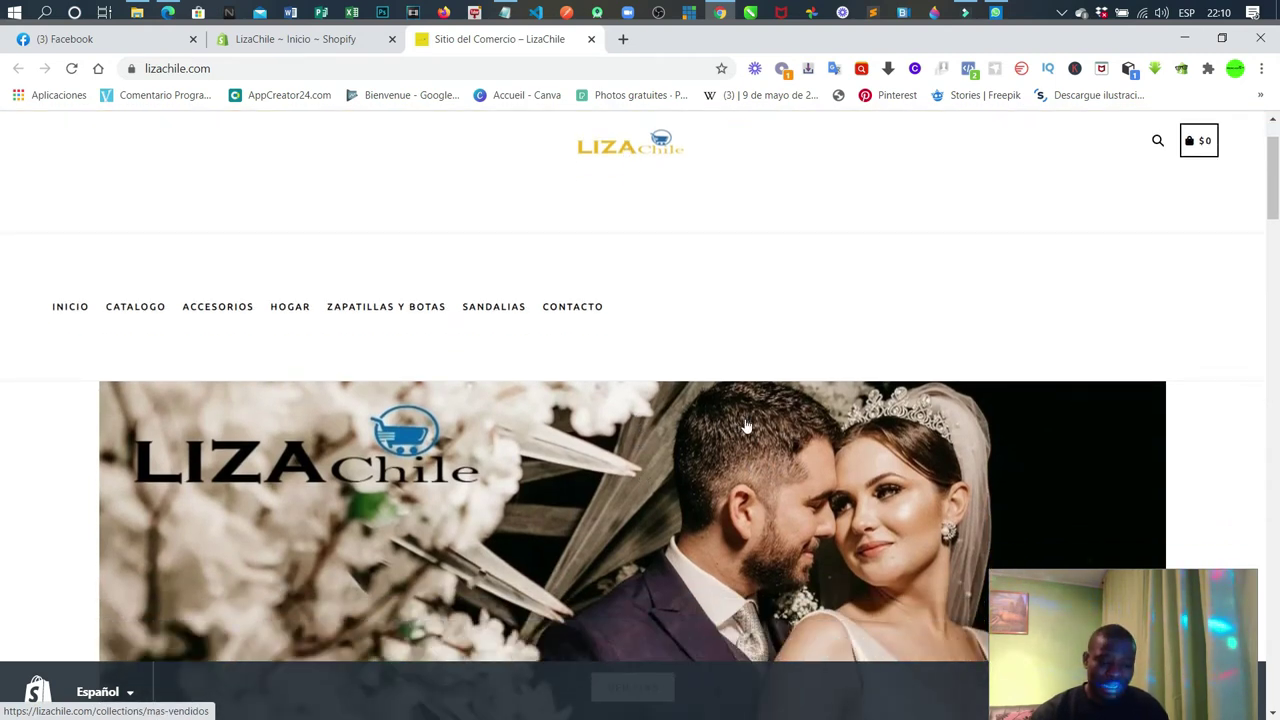
{"action": "scroll", "coordinate": [745, 427], "scroll_direction": "up", "scroll_amount": 1}
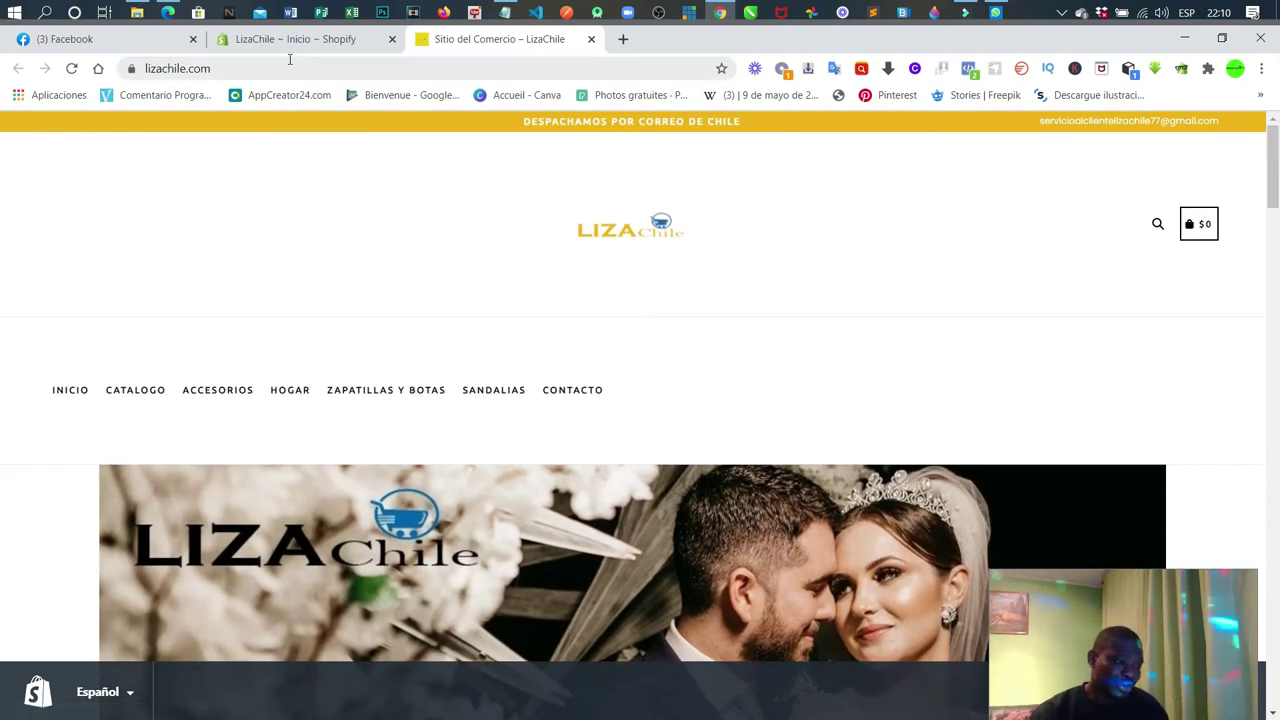
{"action": "left_click", "coordinate": [288, 64]}
{"action": "left_click", "coordinate": [309, 62]}
{"action": "left_click_drag", "start_coordinate": [309, 64], "coordinate": [148, 70]}
{"action": "key", "text": "ctrl+c"}
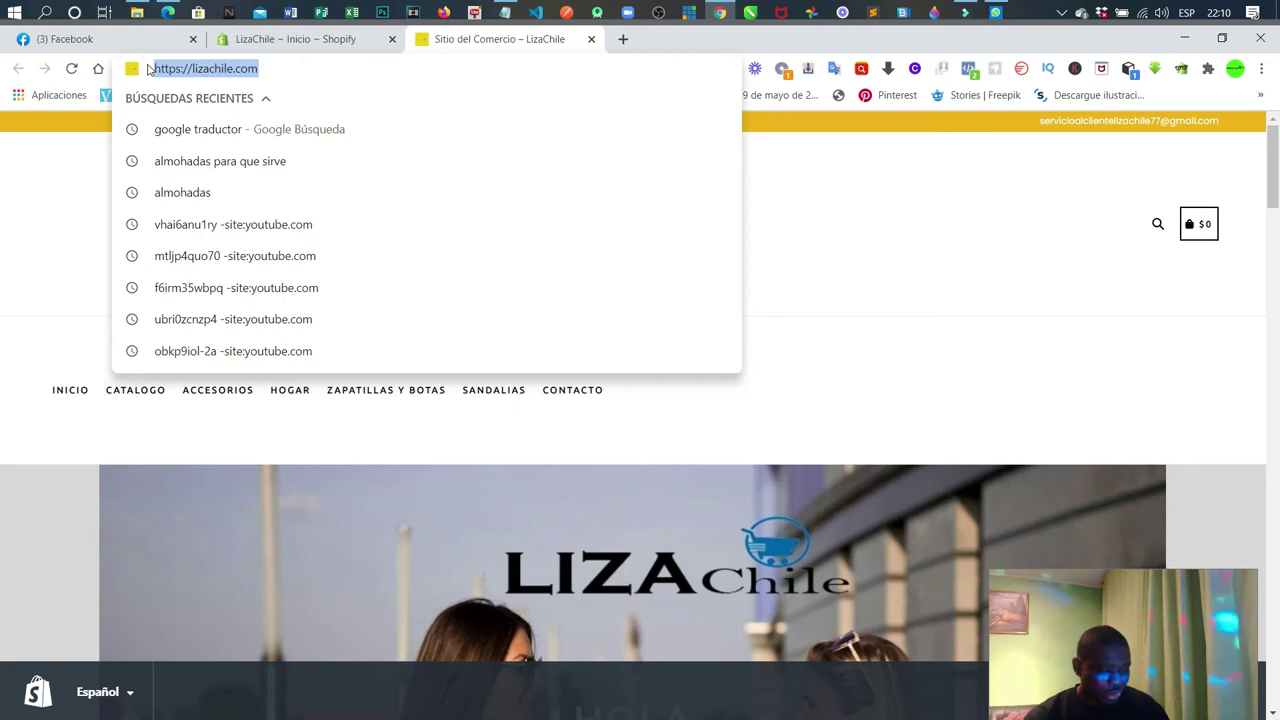
{"action": "left_click", "coordinate": [937, 240]}
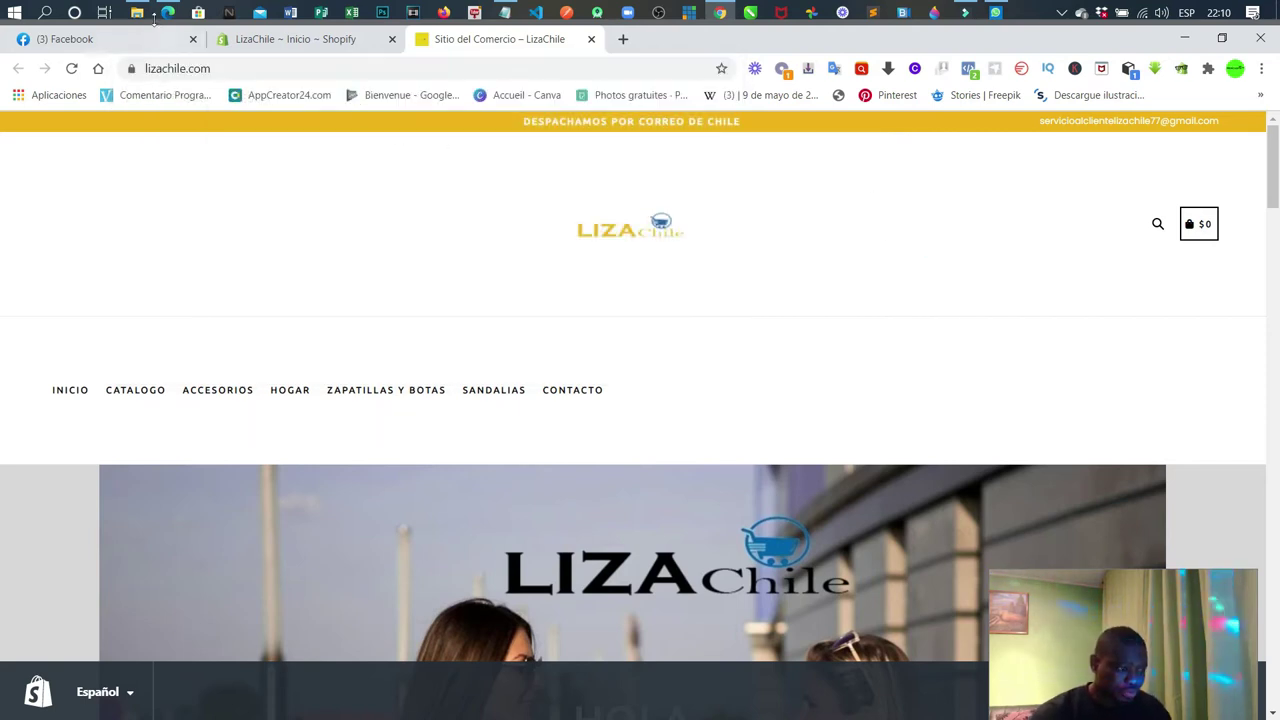
{"action": "left_click", "coordinate": [167, 12]}
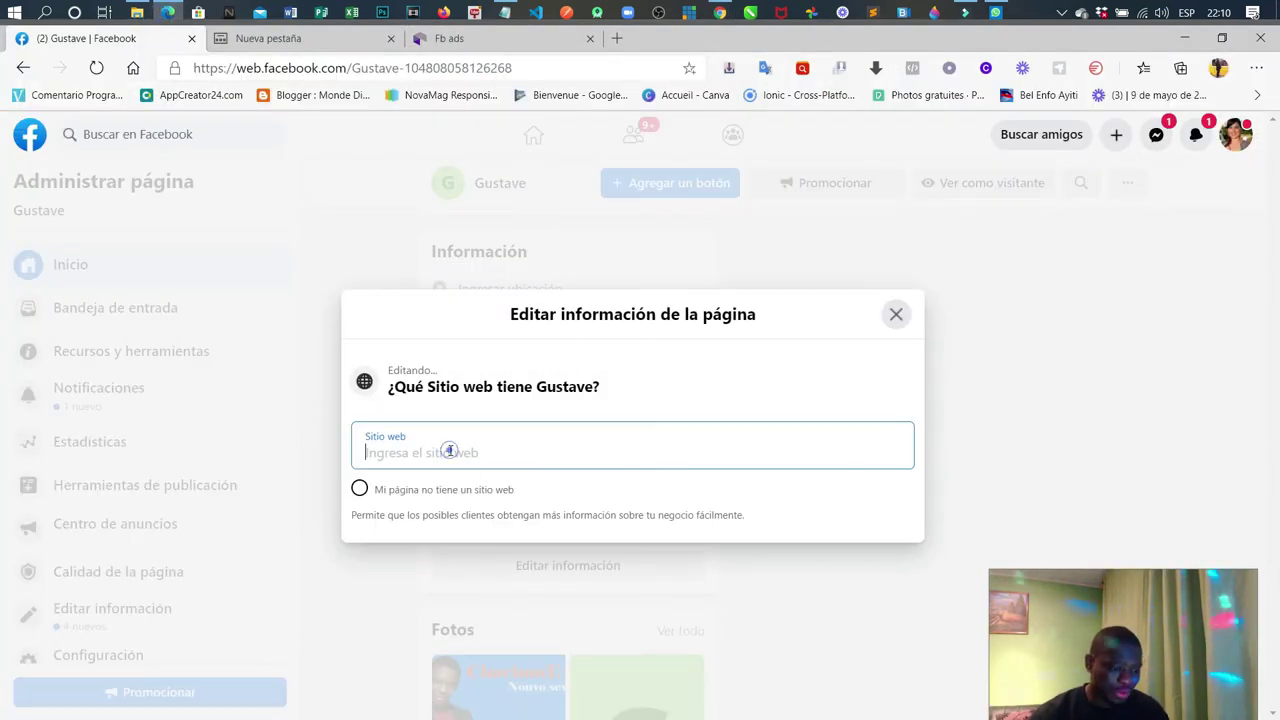
{"action": "key", "text": "ctrl+v"}
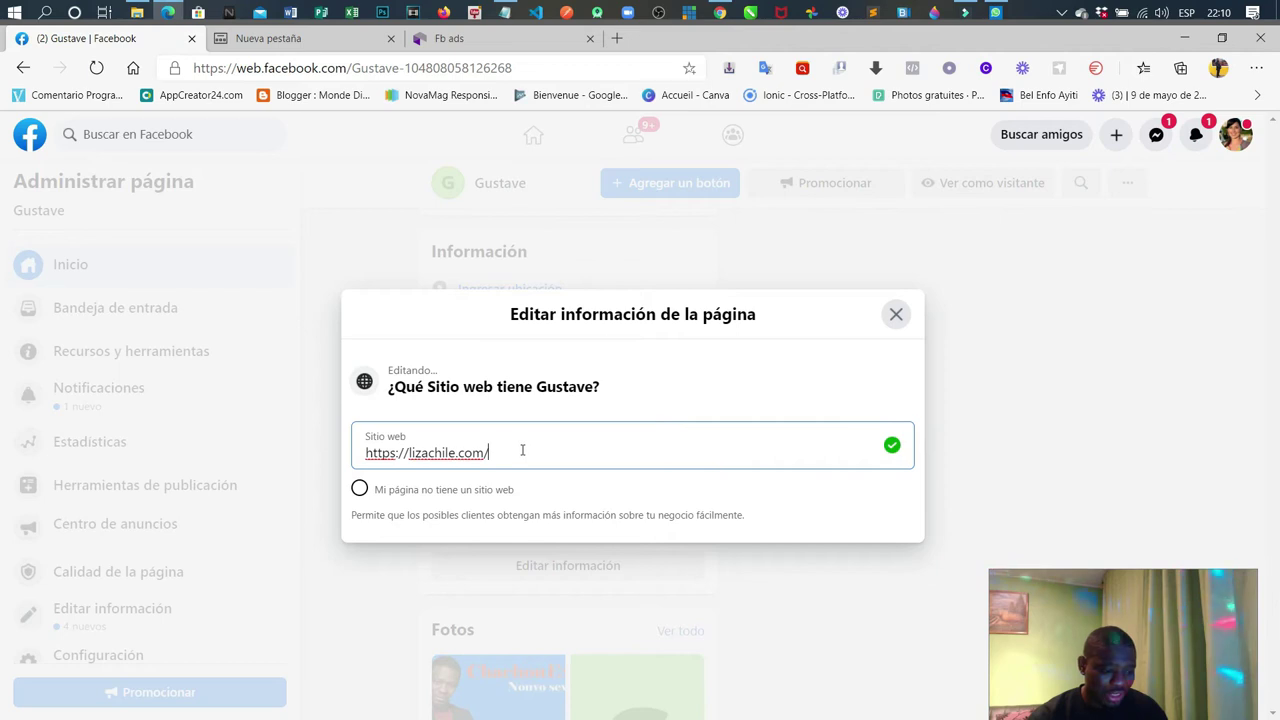
Step: Clear the address from the page's website field and close the website editor without saving anything
{"action": "key", "text": "BackSpace"}
{"action": "key", "text": "BackSpace"}
{"action": "key", "text": "BackSpace"}
{"action": "key", "text": "BackSpace"}
{"action": "key", "text": "BackSpace"}
{"action": "key", "text": "BackSpace"}
{"action": "key", "text": "BackSpace"}
{"action": "key", "text": "BackSpace"}
{"action": "key", "text": "BackSpace"}
{"action": "key", "text": "BackSpace"}
{"action": "key", "text": "BackSpace"}
{"action": "key", "text": "BackSpace"}
{"action": "key", "text": "BackSpace"}
{"action": "key", "text": "BackSpace"}
{"action": "key", "text": "BackSpace"}
{"action": "key", "text": "BackSpace"}
{"action": "key", "text": "BackSpace"}
{"action": "key", "text": "BackSpace"}
{"action": "key", "text": "BackSpace"}
{"action": "key", "text": "BackSpace"}
{"action": "key", "text": "BackSpace"}
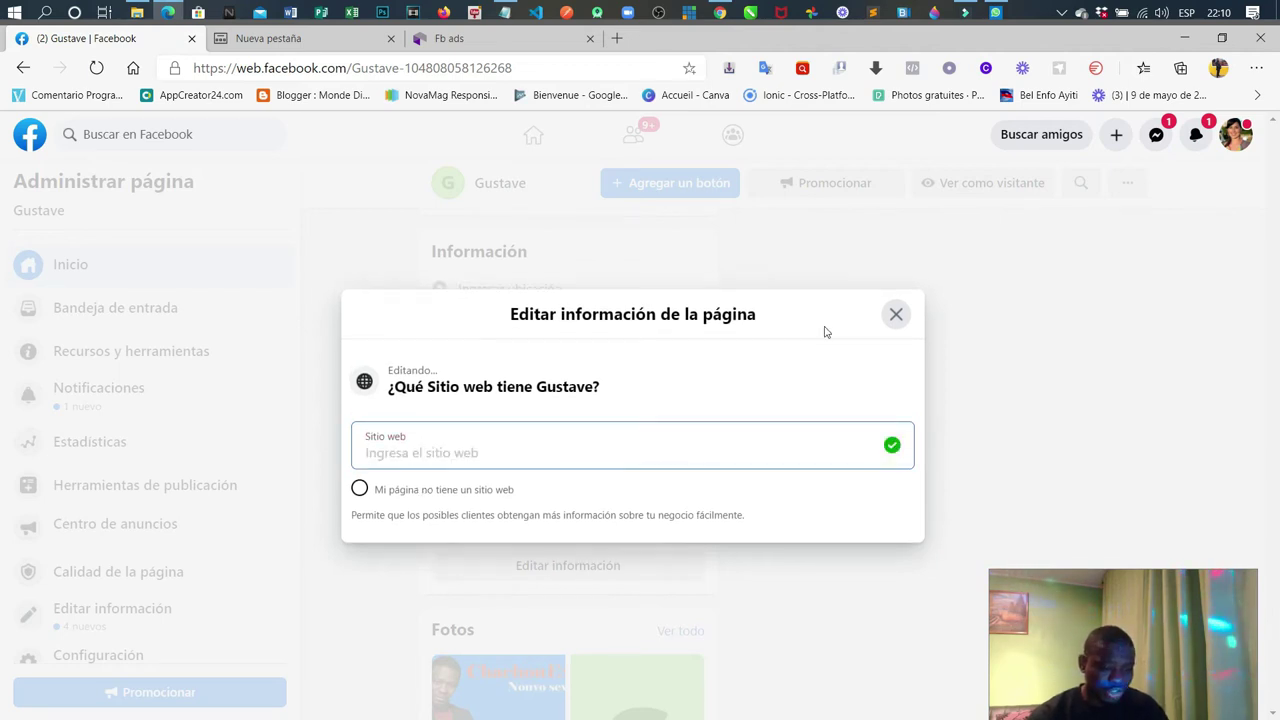
{"action": "left_click", "coordinate": [1034, 374]}
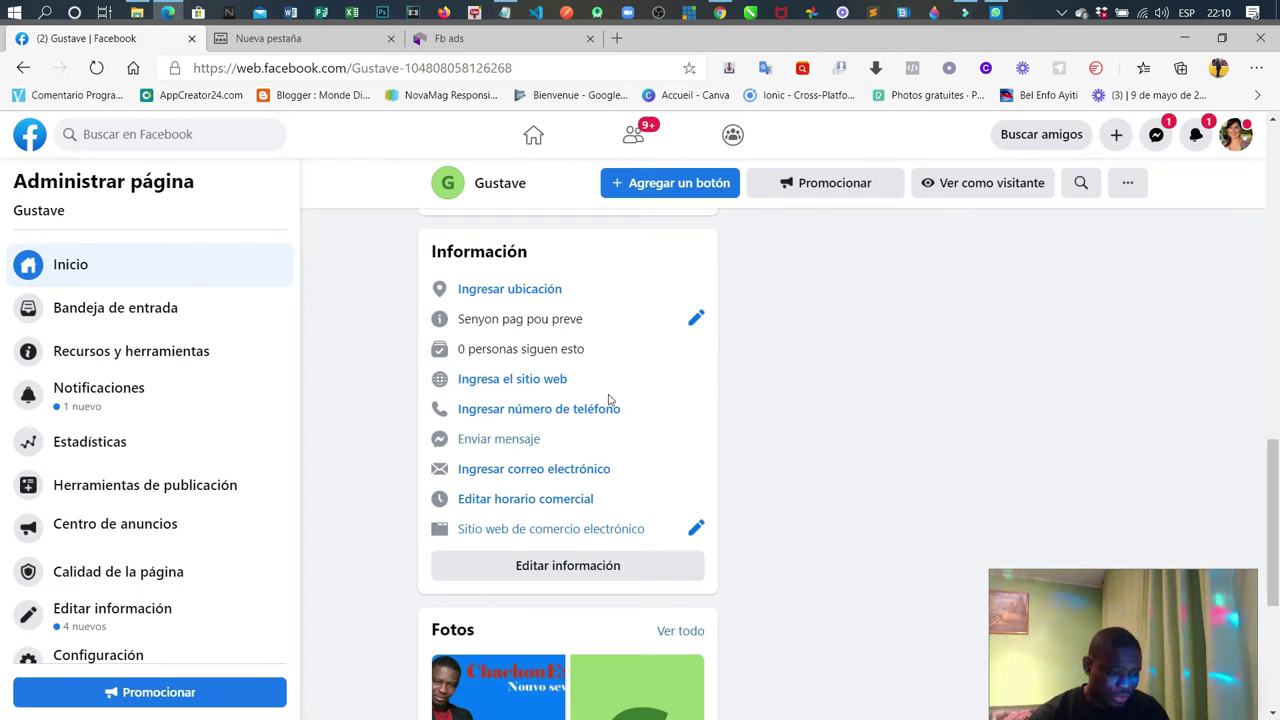
{"action": "left_click", "coordinate": [534, 380]}
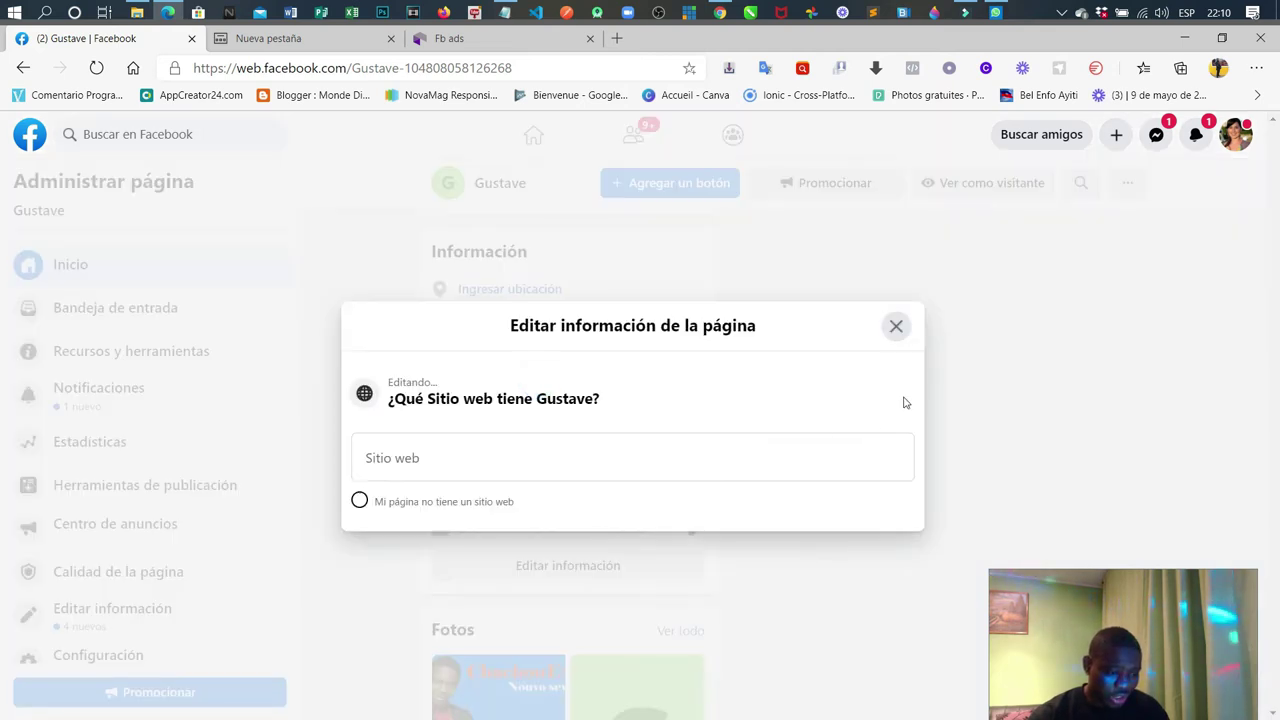
{"action": "left_click", "coordinate": [896, 327]}
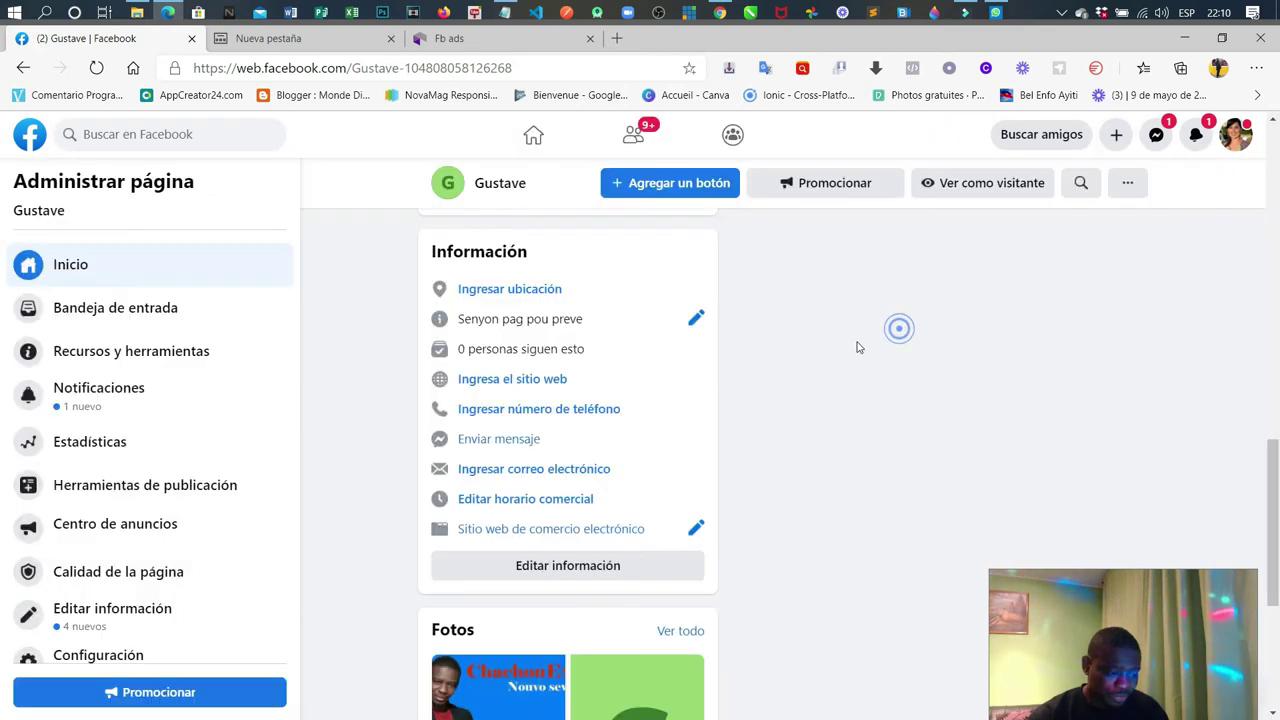
Step: Open the page's phone number for editing and search the country codes for "repu" and "chi"
{"action": "left_click", "coordinate": [553, 410]}
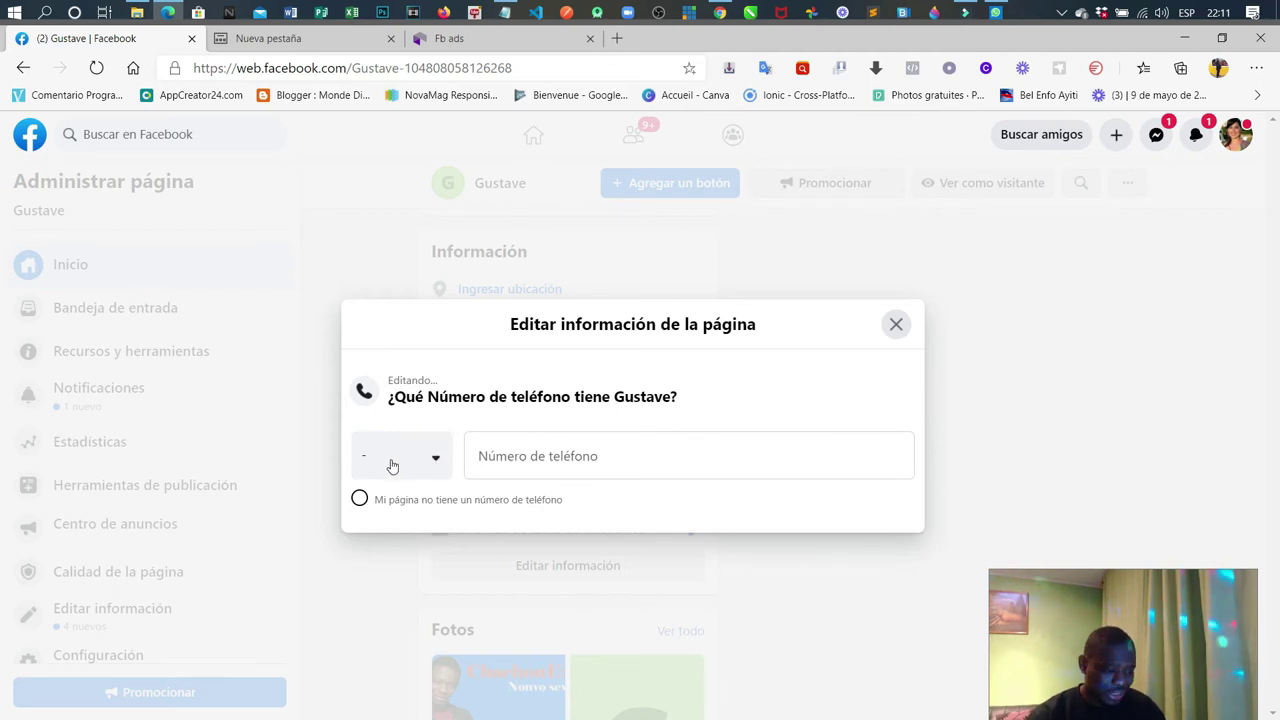
{"action": "scroll", "coordinate": [392, 467], "scroll_direction": "up", "scroll_amount": 10}
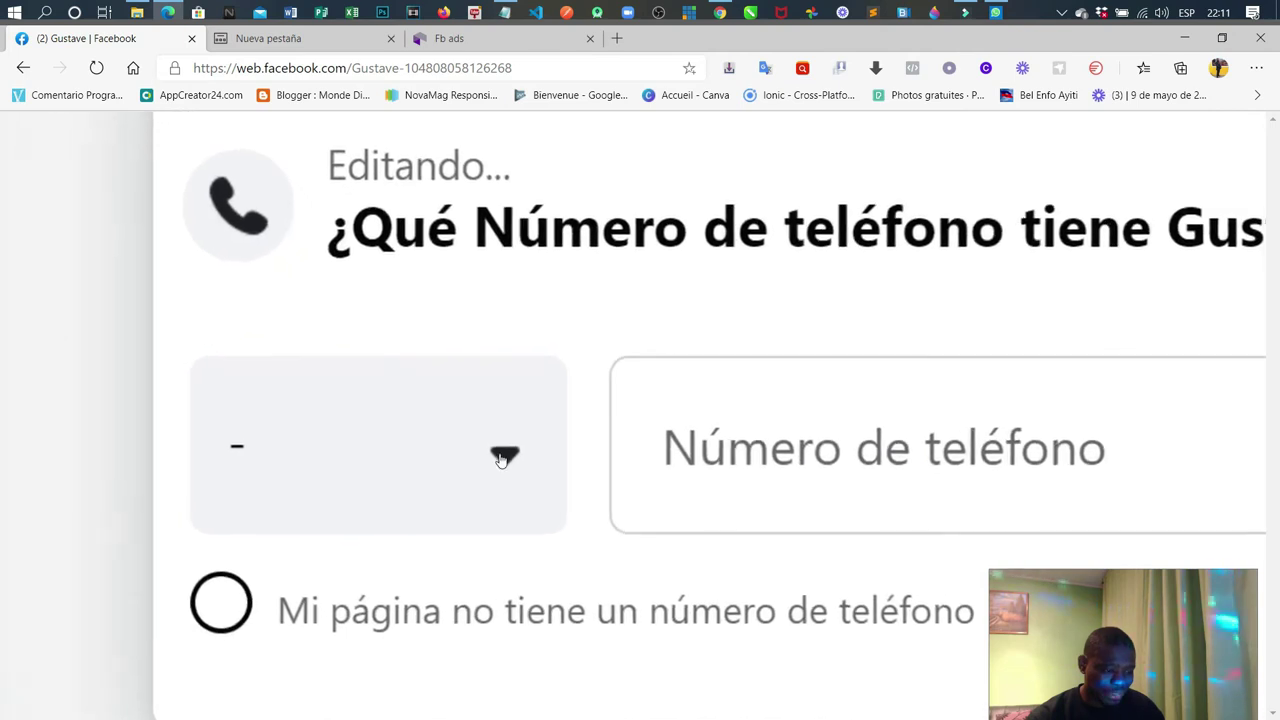
{"action": "scroll", "coordinate": [502, 458], "scroll_direction": "up", "scroll_amount": 3}
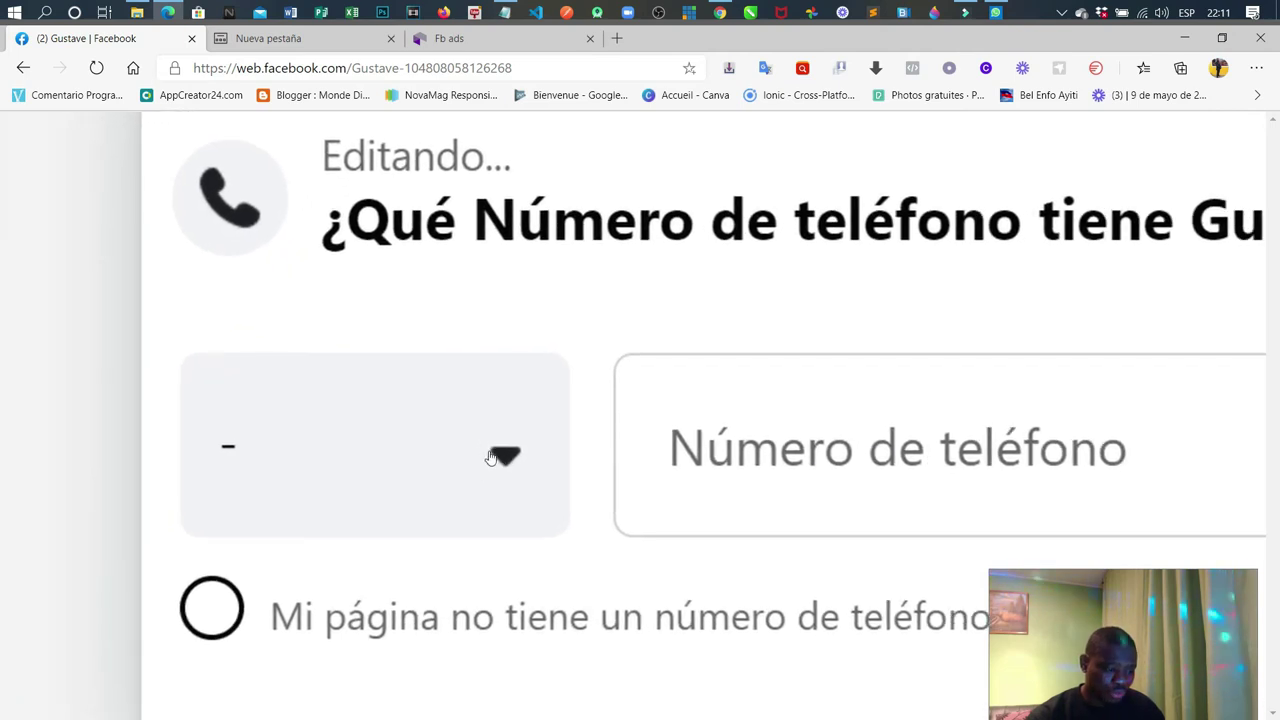
{"action": "scroll", "coordinate": [488, 456], "scroll_direction": "down", "scroll_amount": 10}
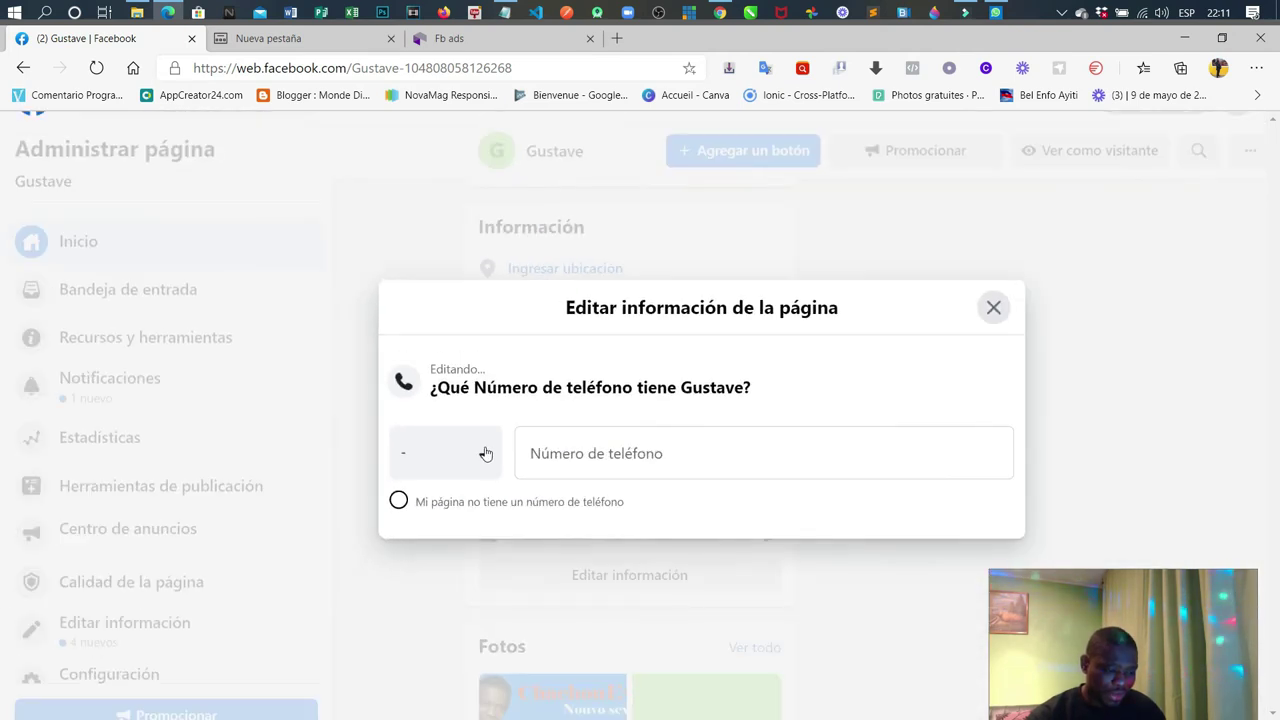
{"action": "left_click", "coordinate": [484, 457]}
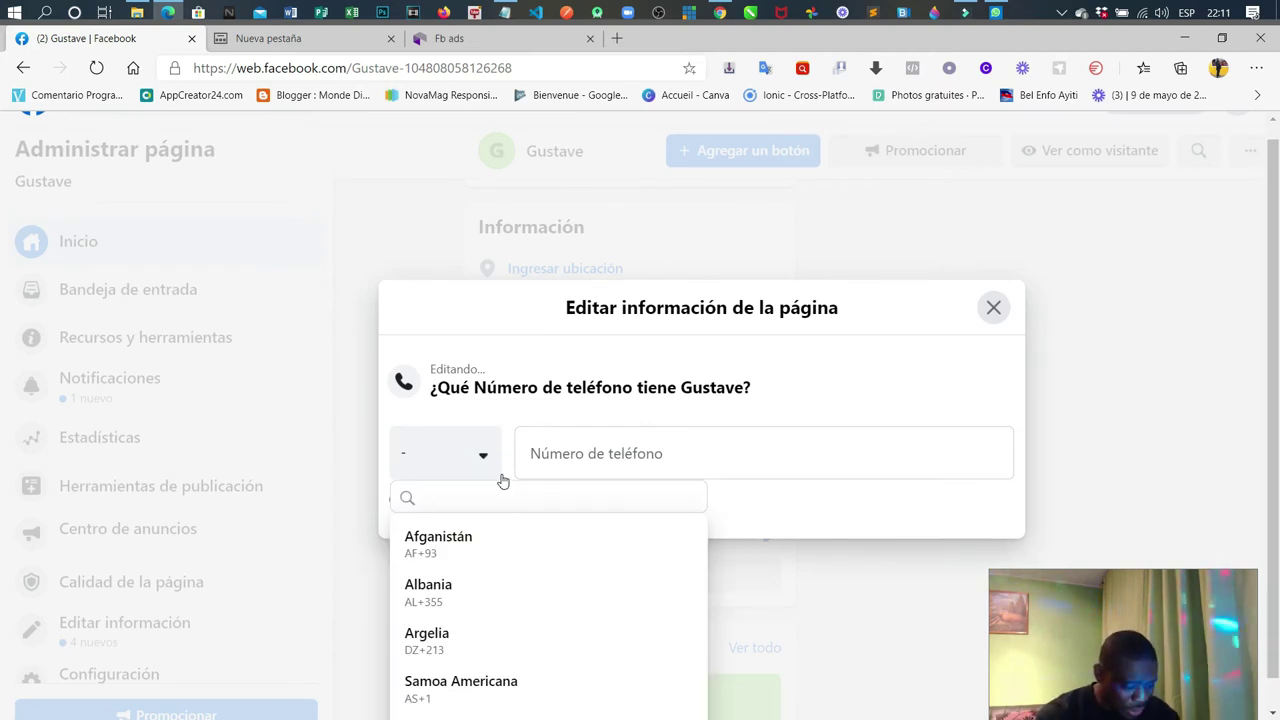
{"action": "type", "text": "re"}
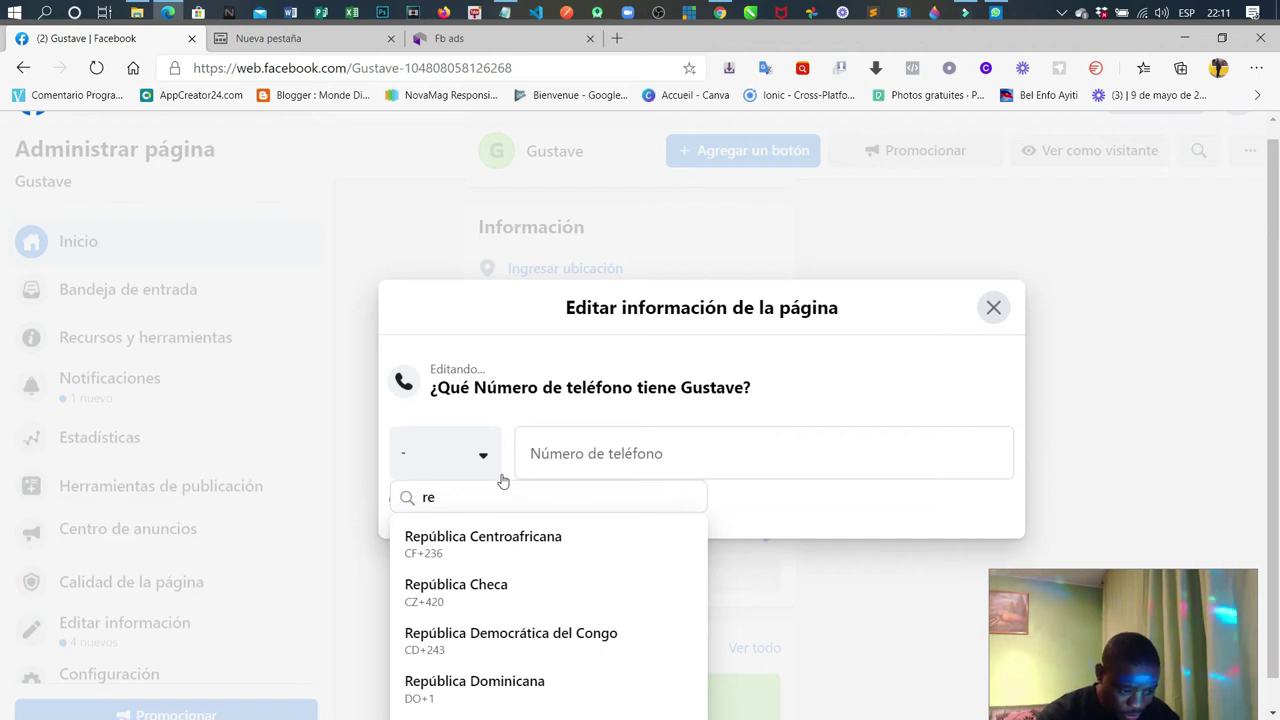
{"action": "type", "text": "pu"}
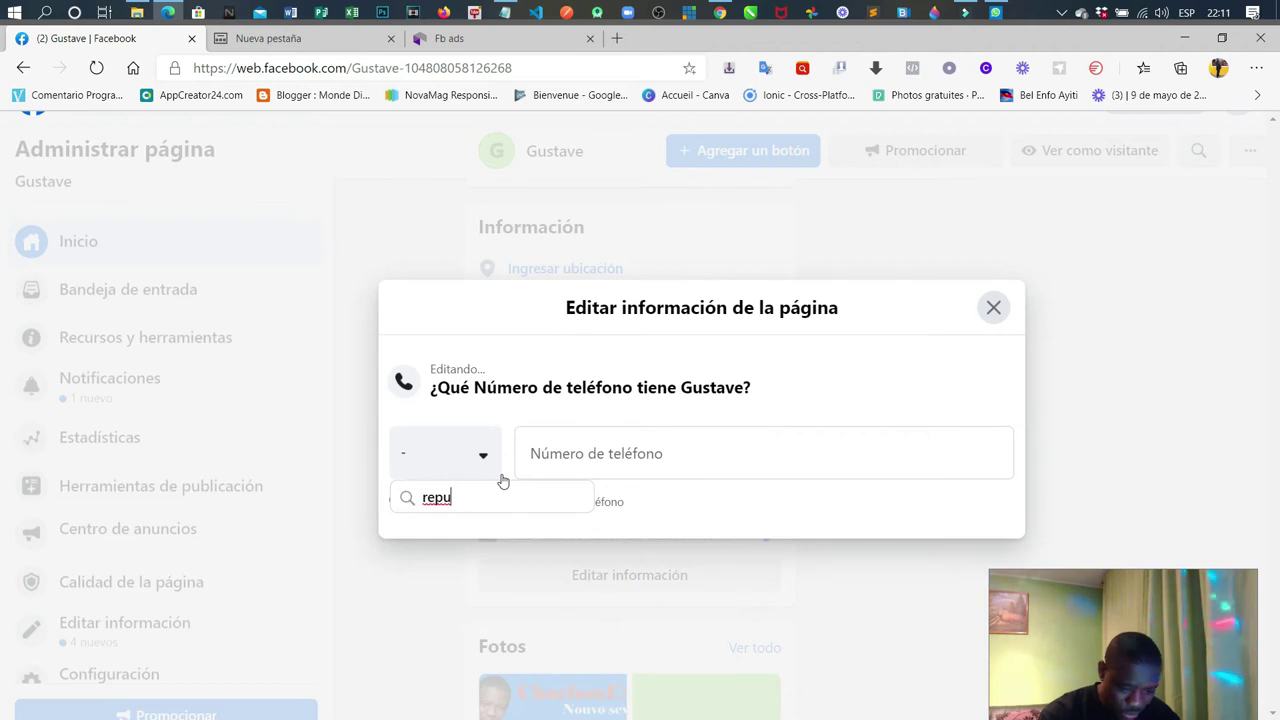
{"action": "key", "text": "BackSpace"}
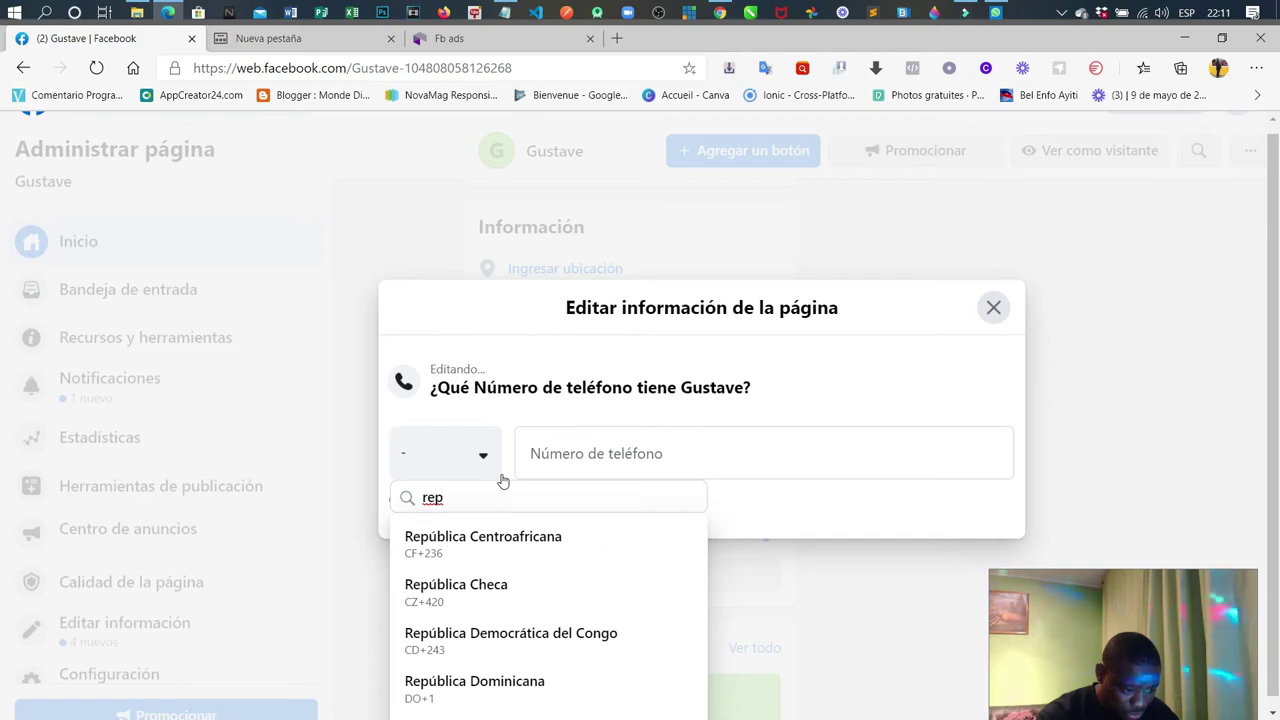
{"action": "scroll", "coordinate": [540, 611], "scroll_direction": "down", "scroll_amount": 1}
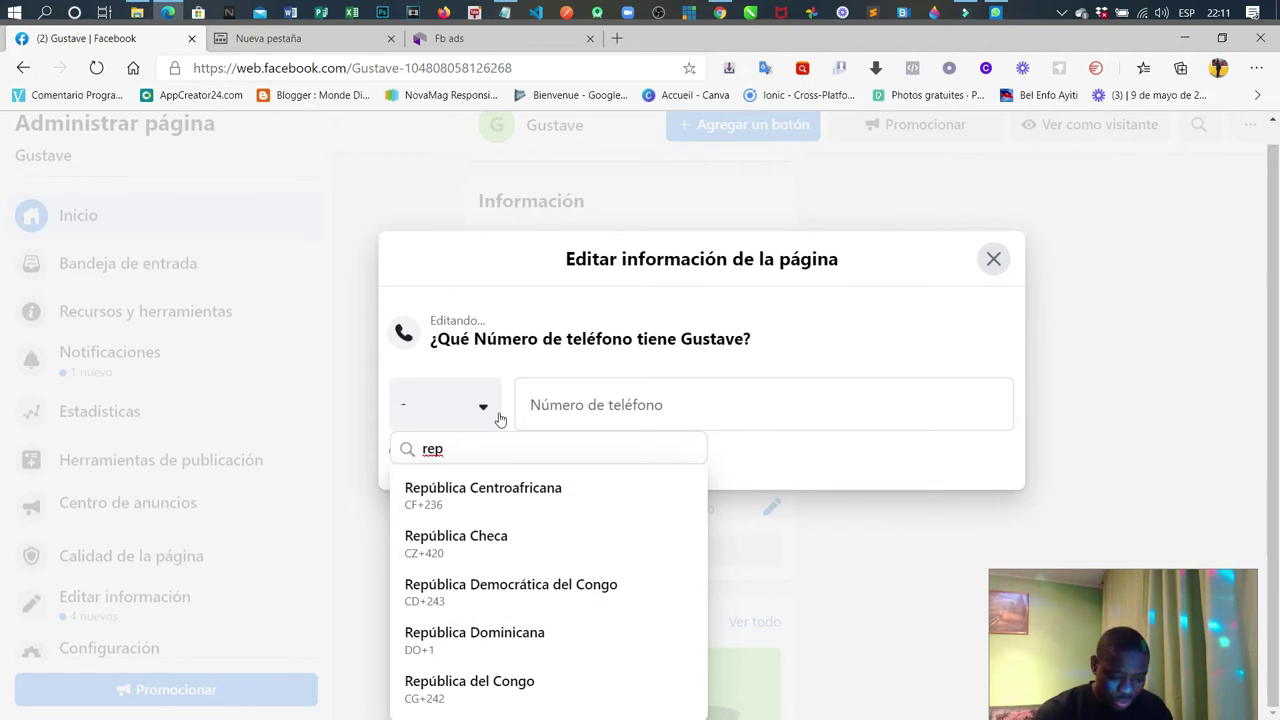
{"action": "key", "text": "BackSpace"}
{"action": "key", "text": "BackSpace"}
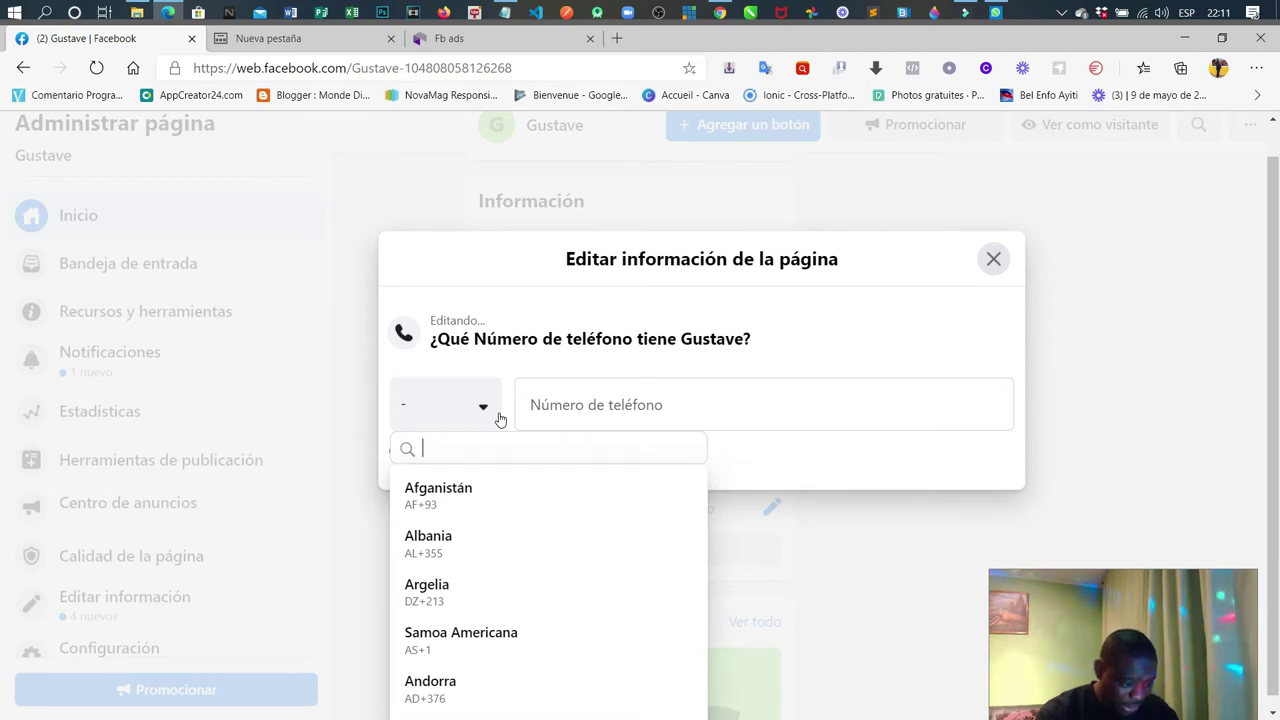
{"action": "type", "text": "chil"}
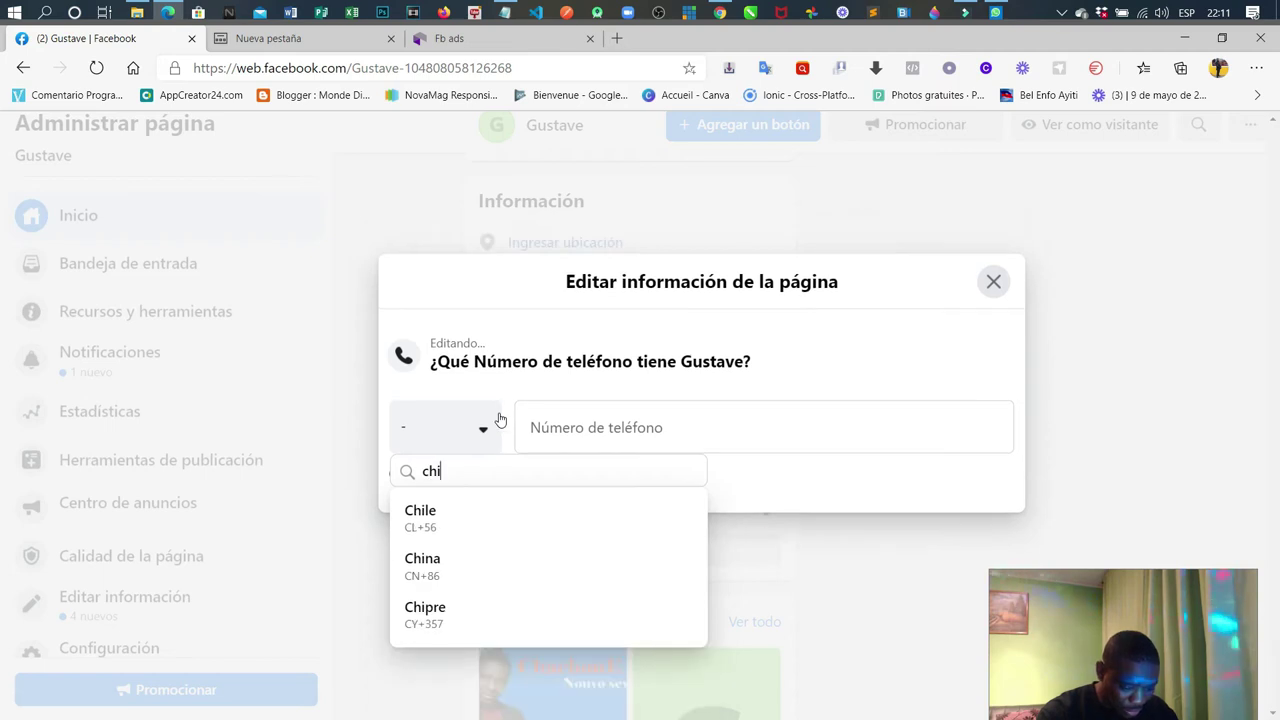
{"action": "key", "text": "BackSpace"}
{"action": "key", "text": "BackSpace"}
{"action": "key", "text": "BackSpace"}
{"action": "key", "text": "BackSpace"}
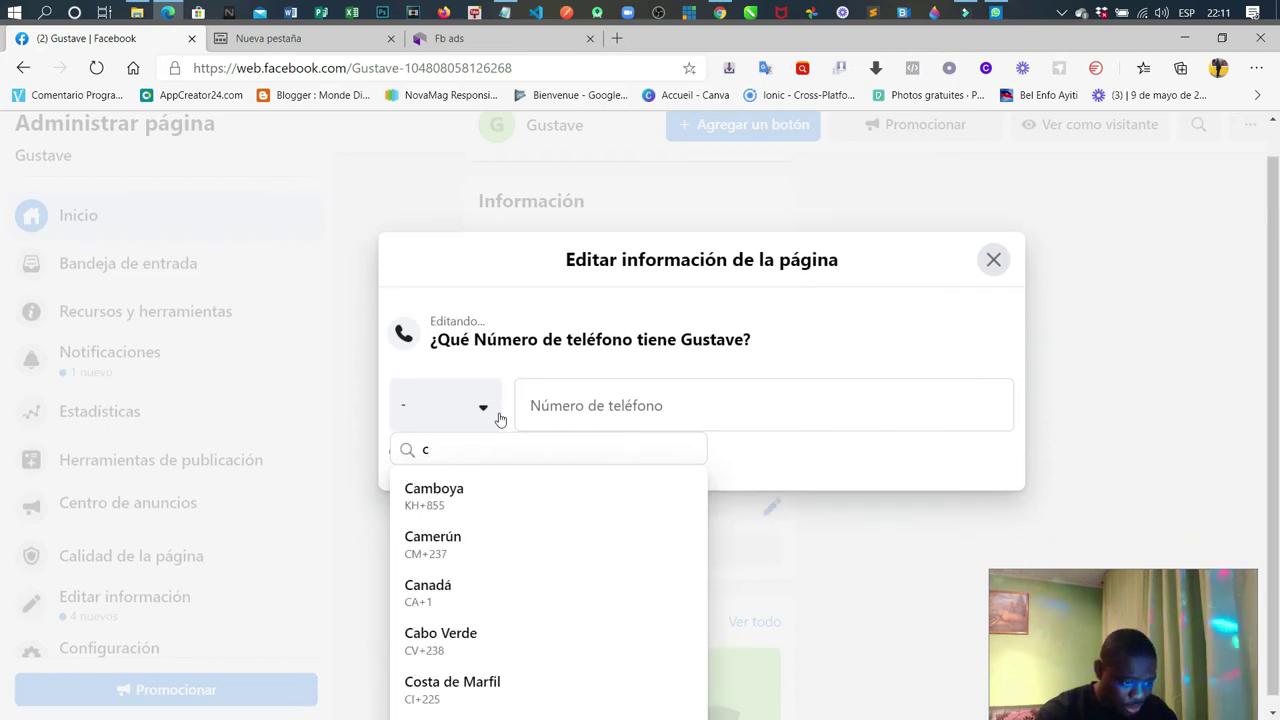
Step: Choose Haití (HT+509) as the phone number's country code, then close the editor without entering a number
{"action": "type", "text": "ha"}
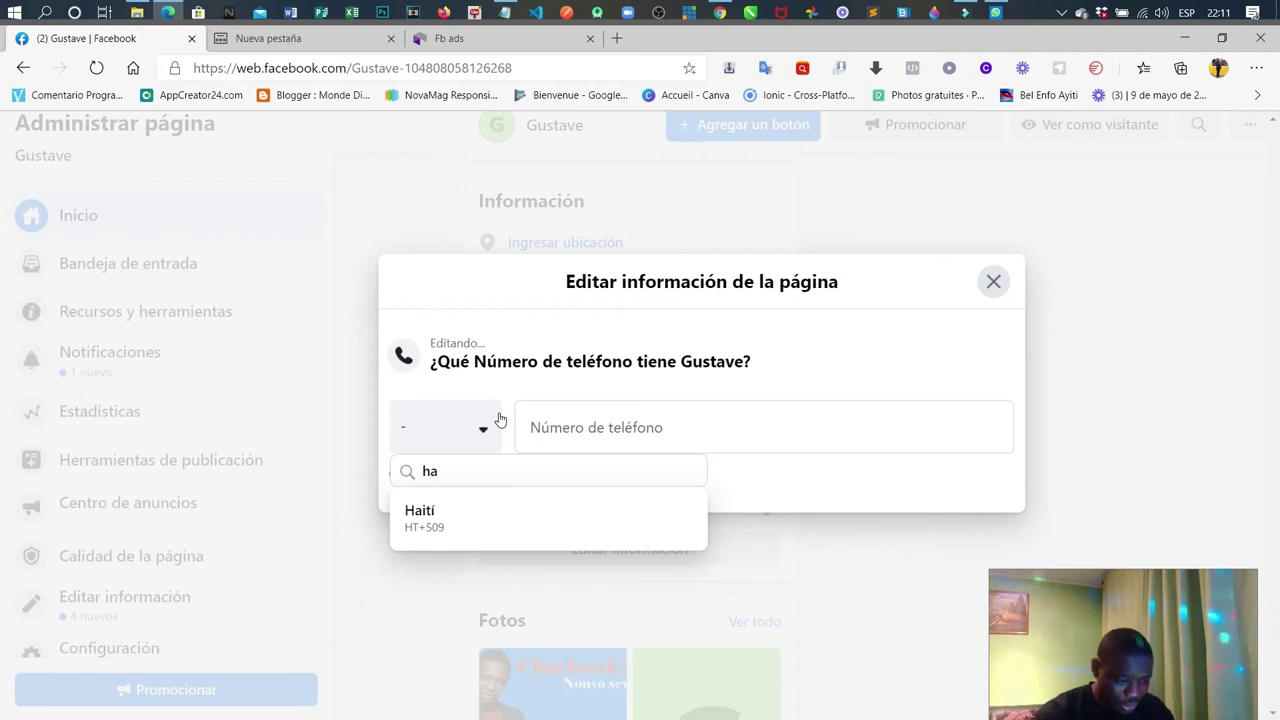
{"action": "left_click", "coordinate": [511, 529]}
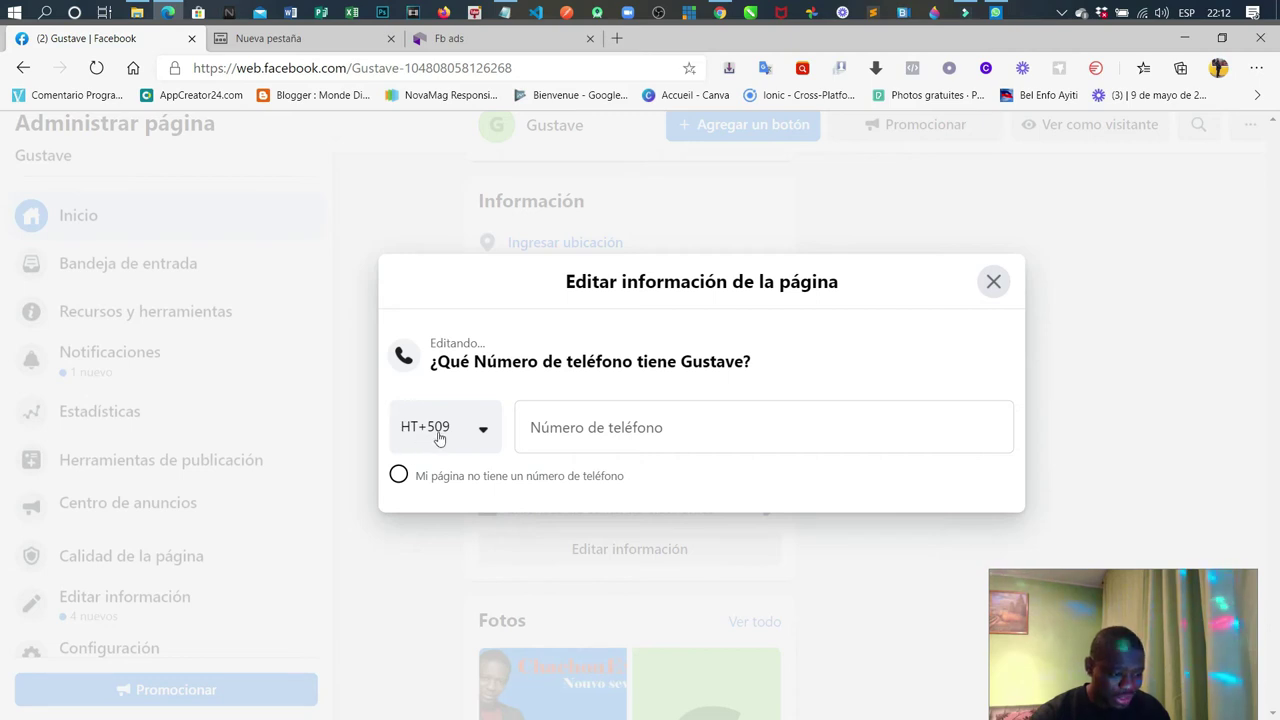
{"action": "left_click", "coordinate": [651, 432]}
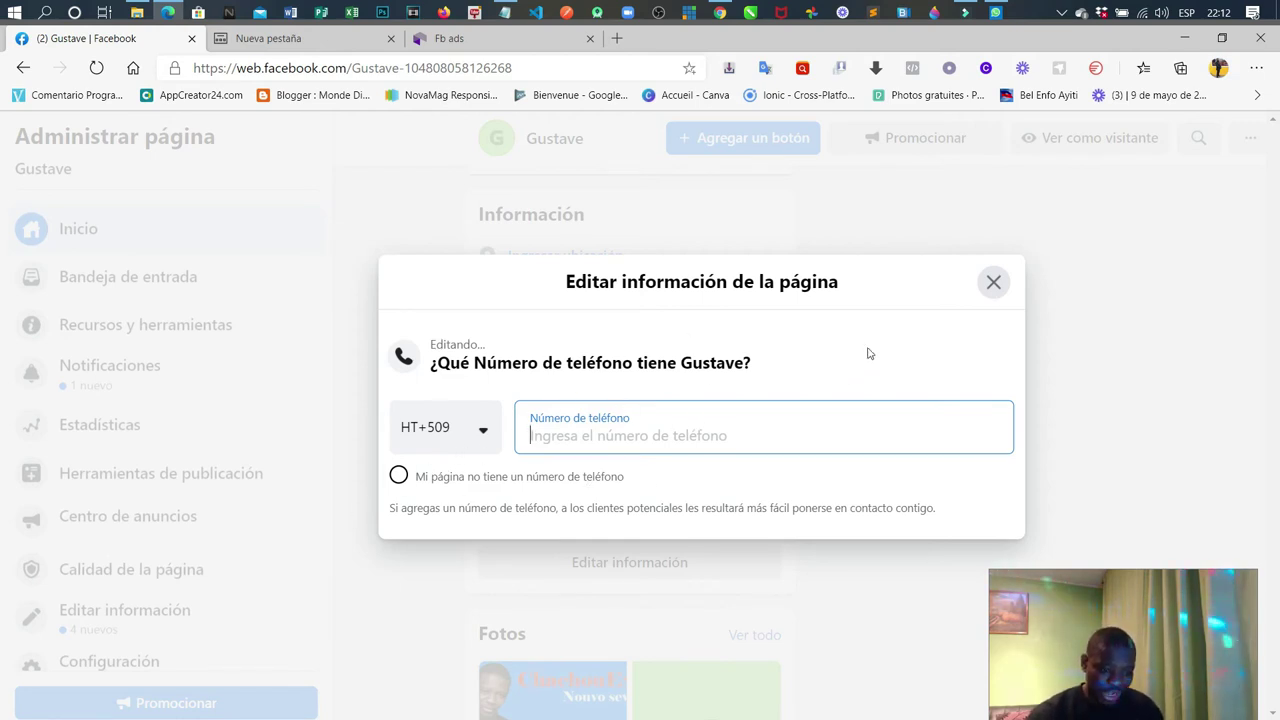
{"action": "left_click", "coordinate": [994, 283]}
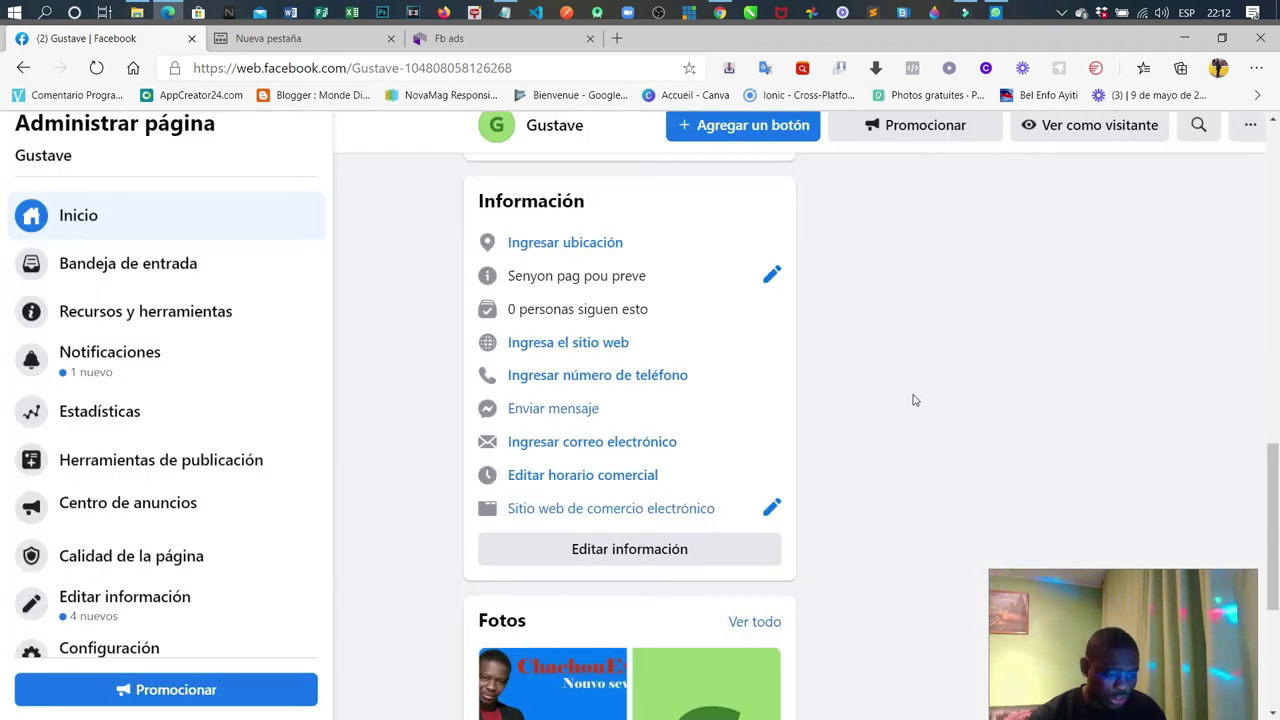
Step: Open the page's e-mail field, examine it, and close it without entering an address
{"action": "scroll", "coordinate": [759, 418], "scroll_direction": "down", "scroll_amount": 1}
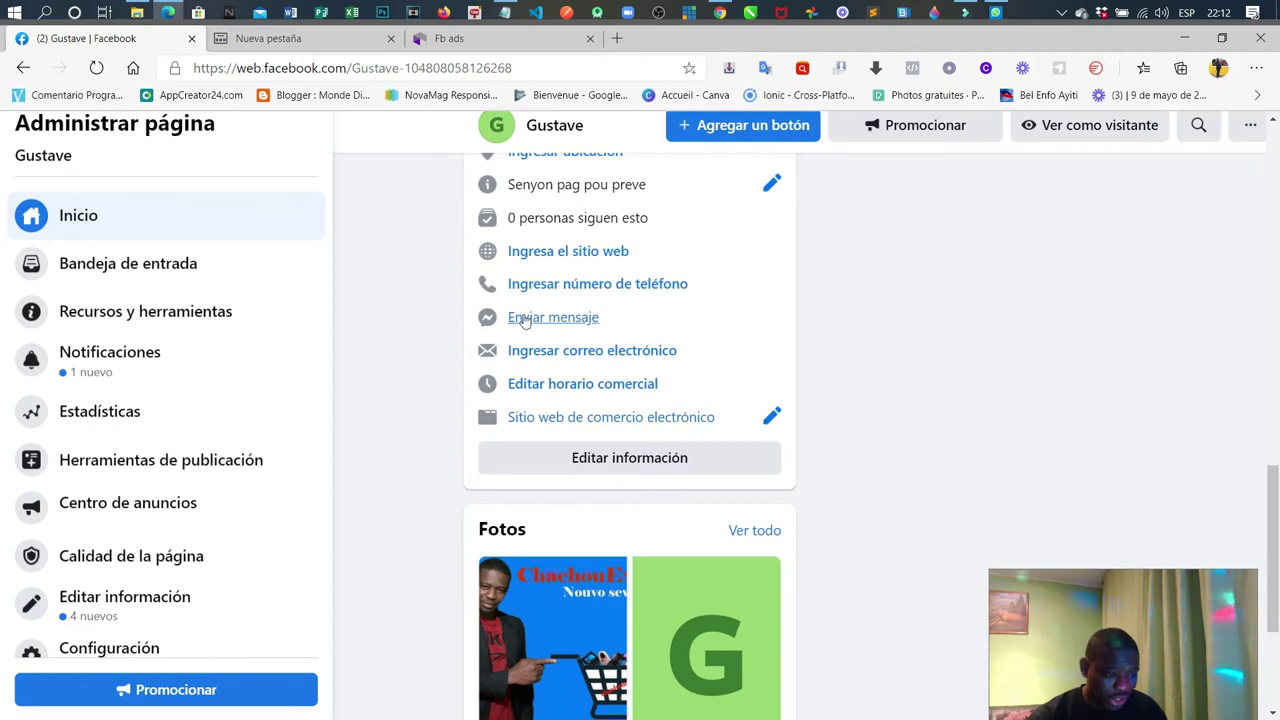
{"action": "left_click", "coordinate": [606, 356]}
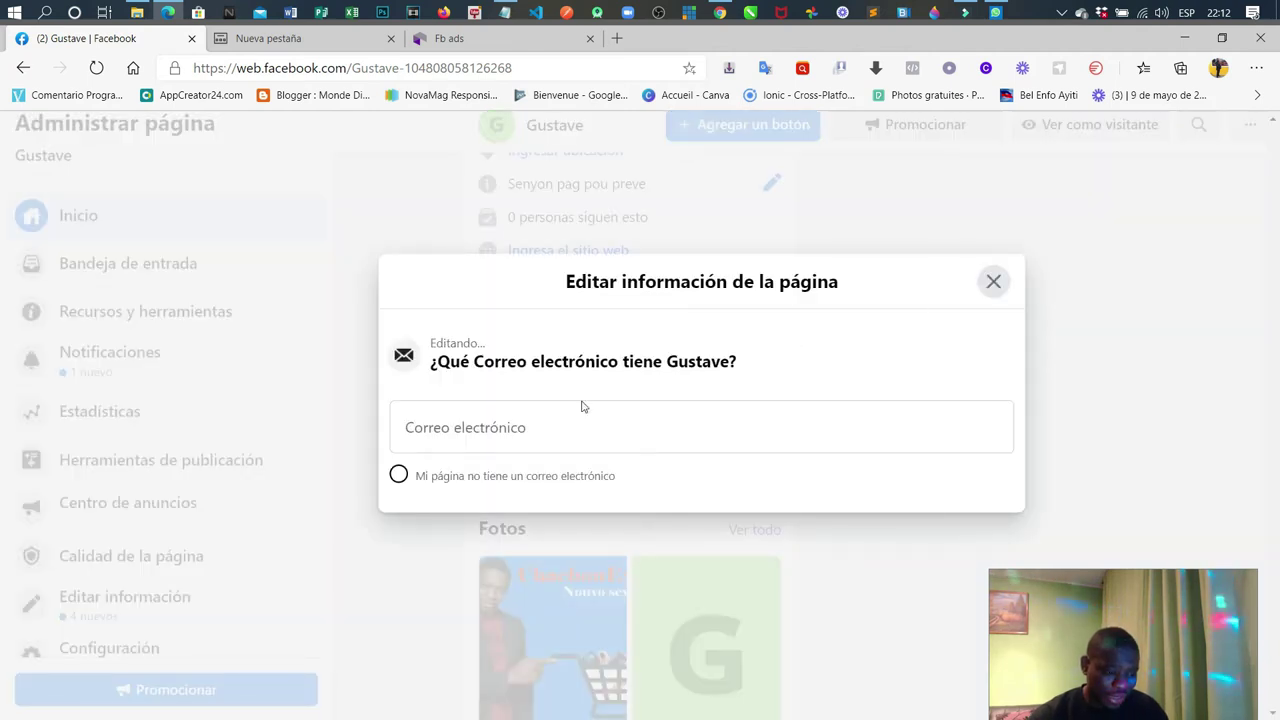
{"action": "left_click", "coordinate": [486, 439]}
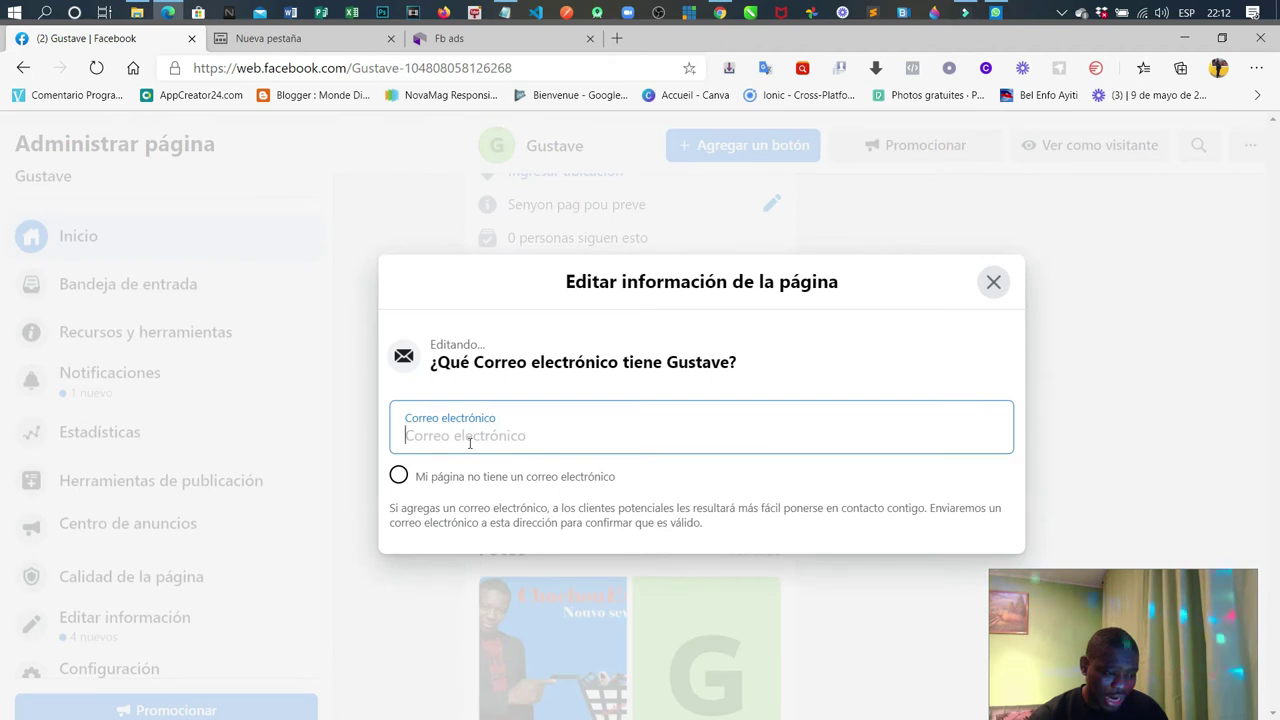
{"action": "left_click", "coordinate": [993, 281]}
{"action": "scroll", "coordinate": [814, 364], "scroll_direction": "down", "scroll_amount": 2}
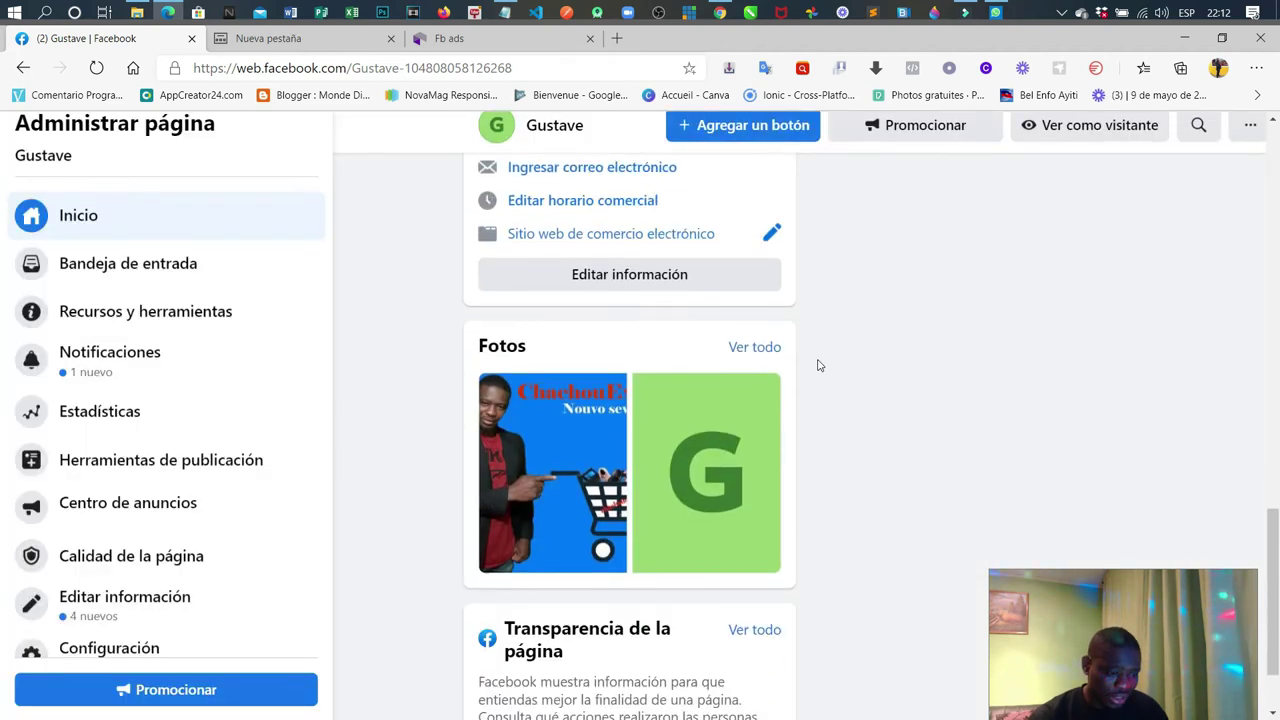
Step: Open the page's business hours, review the availability options, and close them without changing the selection
{"action": "scroll", "coordinate": [818, 365], "scroll_direction": "up", "scroll_amount": 1}
{"action": "scroll", "coordinate": [843, 371], "scroll_direction": "up", "scroll_amount": 1}
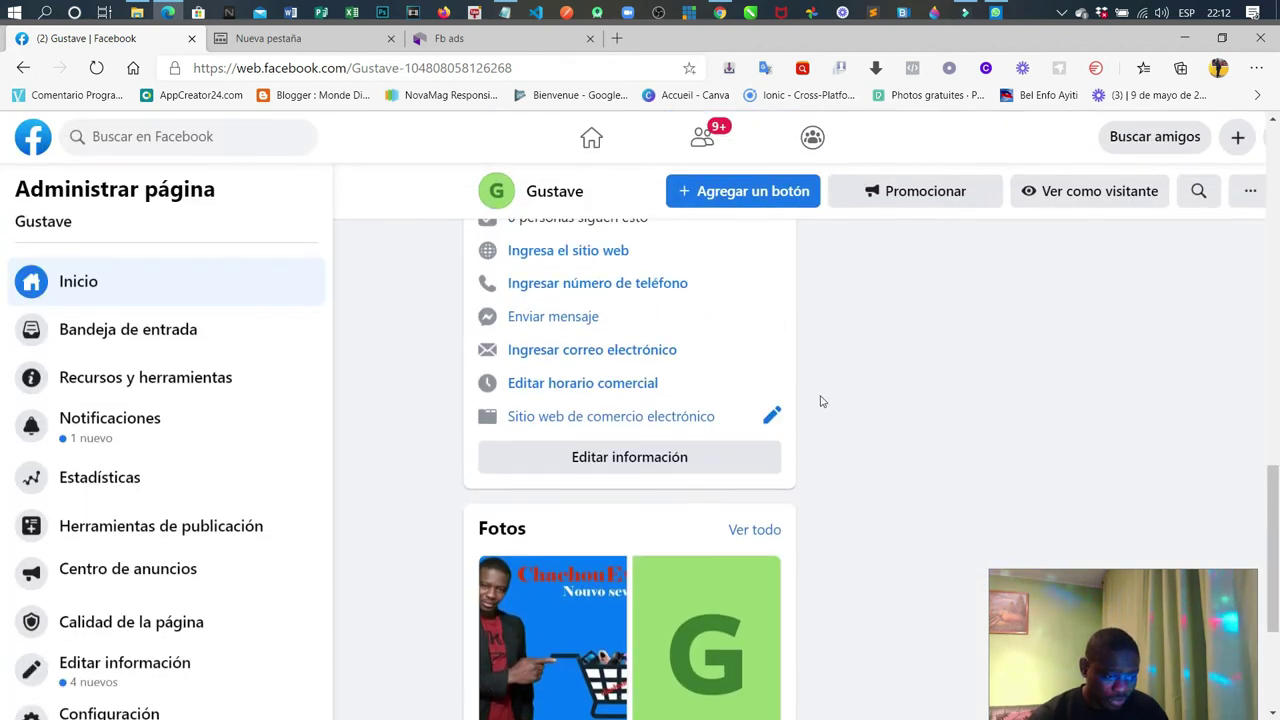
{"action": "left_click", "coordinate": [597, 388]}
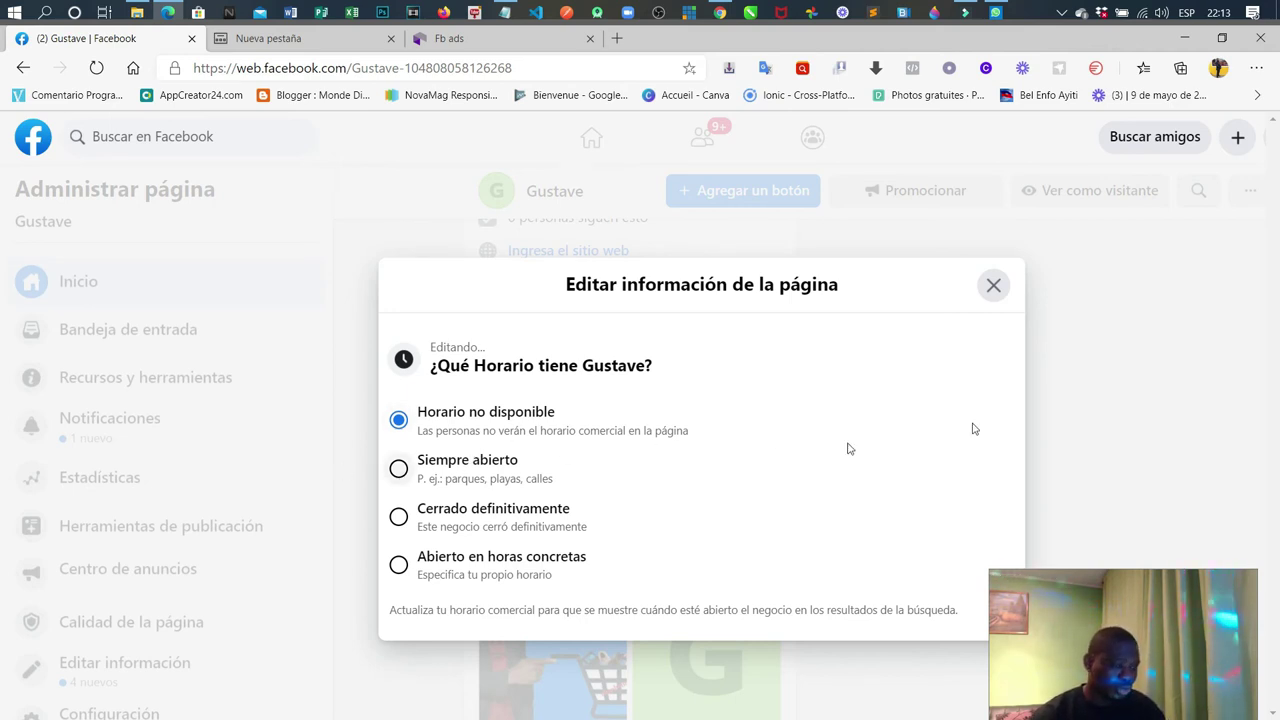
{"action": "left_click", "coordinate": [993, 285]}
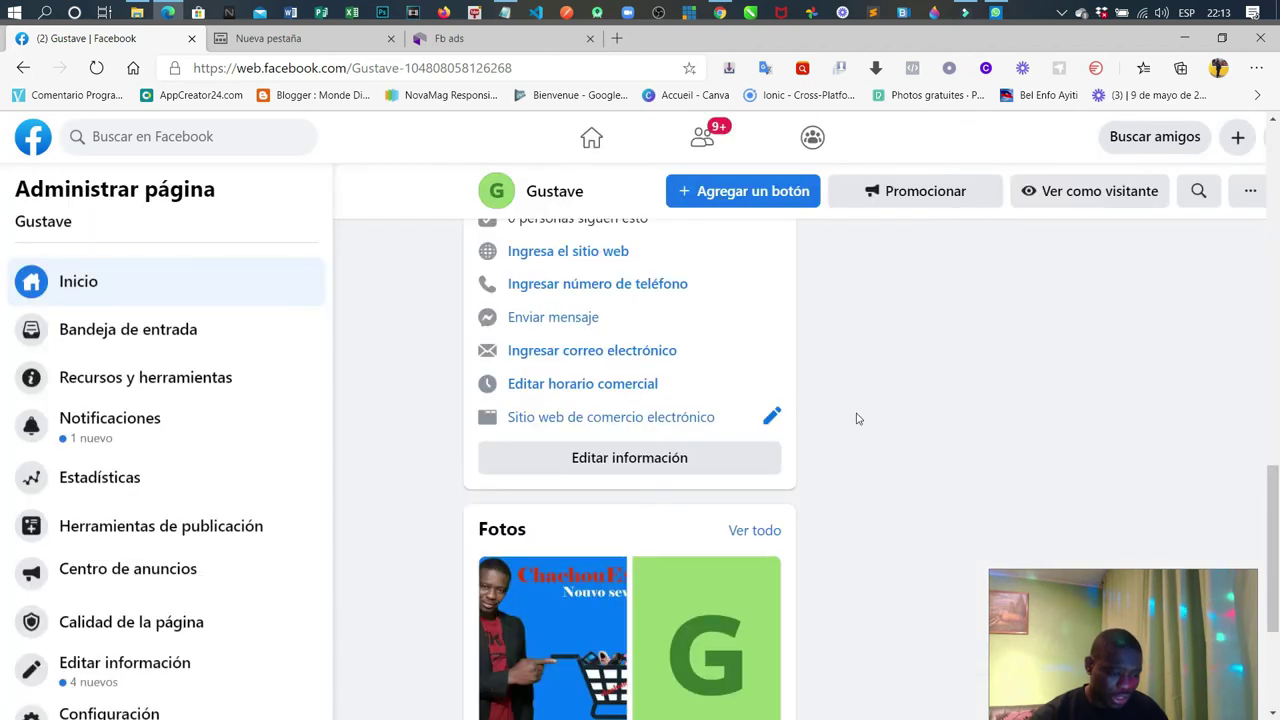
Step: Open the page's "Sitio web de comercio electrónico" category link and look over the matching pages and search filters
{"action": "left_click", "coordinate": [593, 421]}
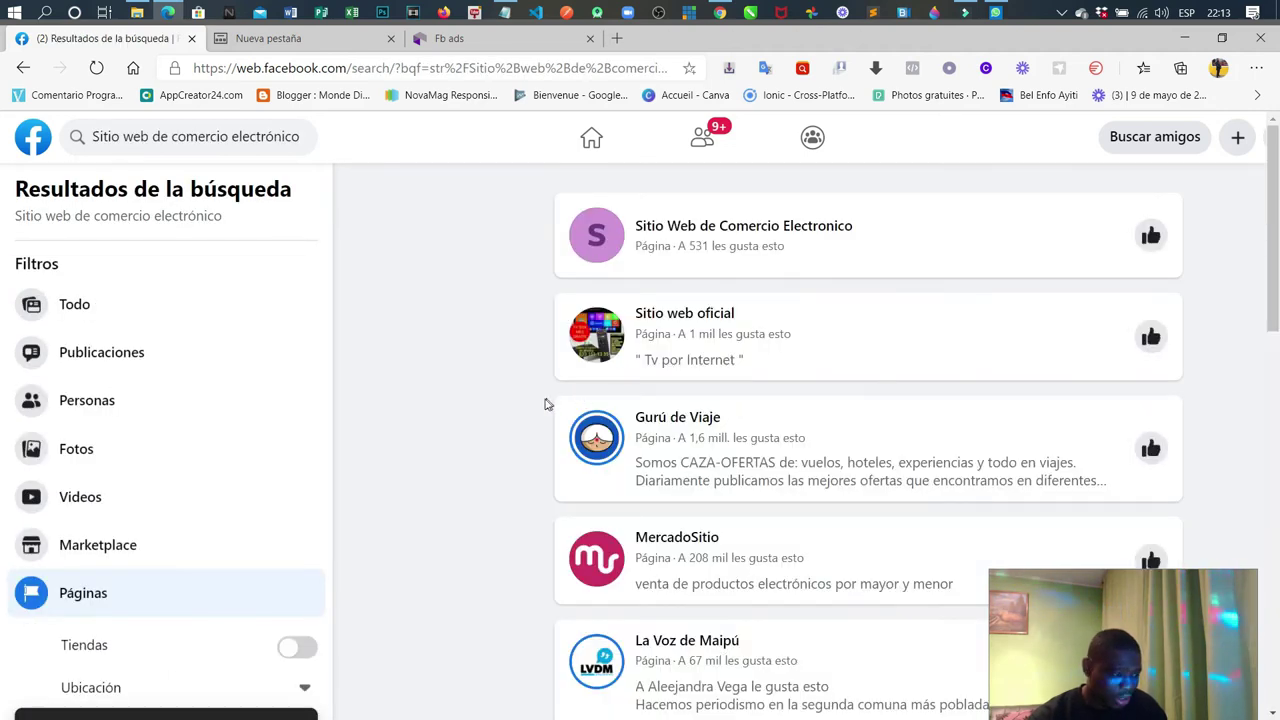
{"action": "scroll", "coordinate": [545, 404], "scroll_direction": "down", "scroll_amount": 1}
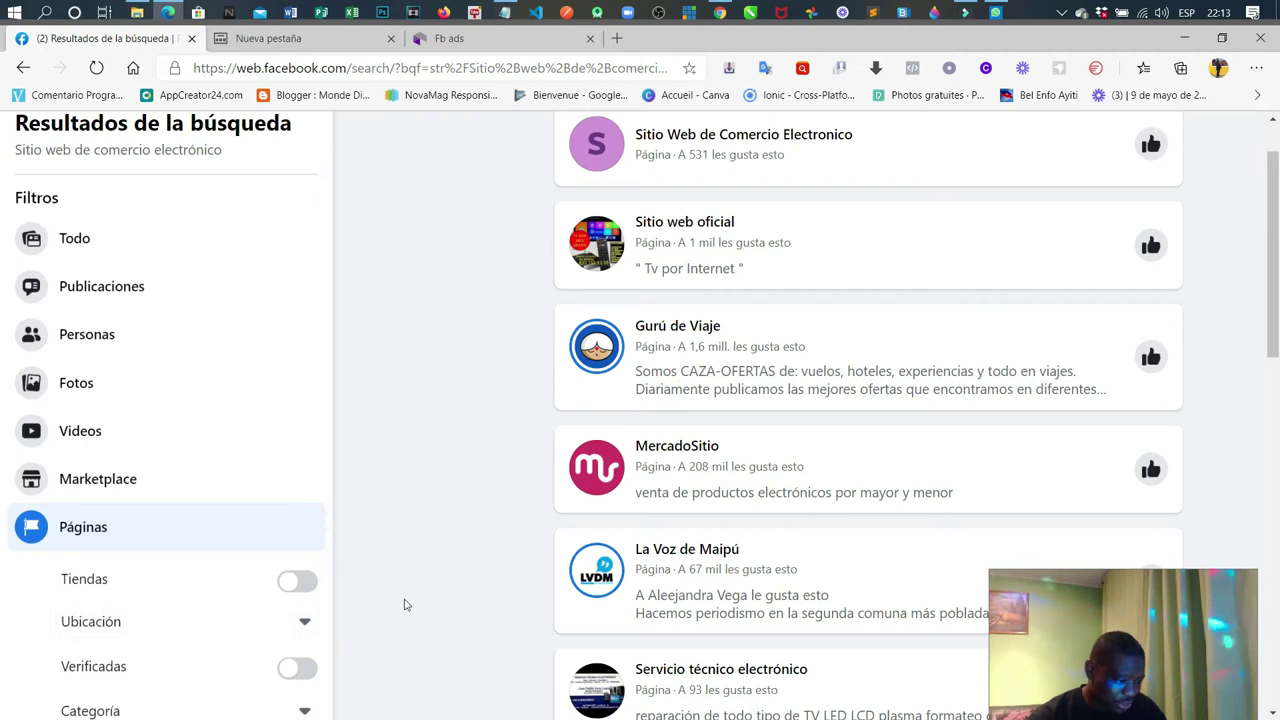
{"action": "scroll", "coordinate": [403, 603], "scroll_direction": "down", "scroll_amount": 1}
{"action": "scroll", "coordinate": [200, 600], "scroll_direction": "down", "scroll_amount": 3}
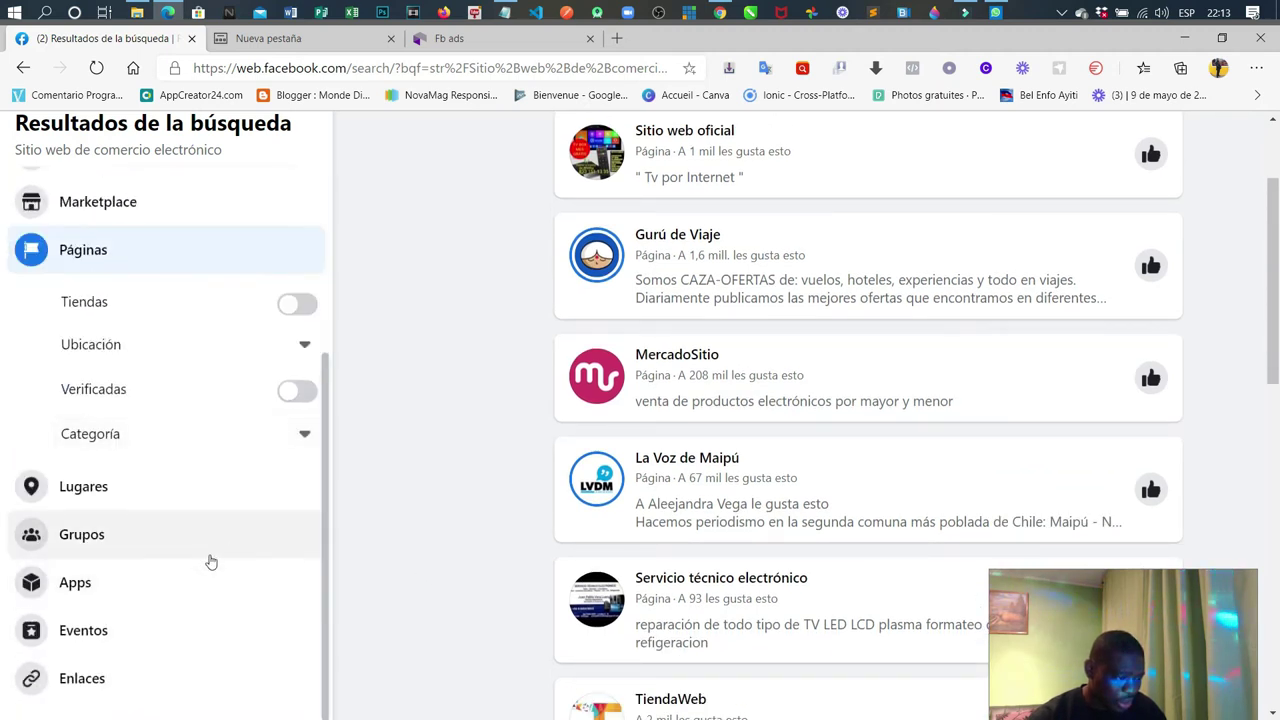
Step: Look back over the filters in the category's search results, and return to the page being managed
{"action": "scroll", "coordinate": [214, 570], "scroll_direction": "up", "scroll_amount": 3}
{"action": "scroll", "coordinate": [228, 560], "scroll_direction": "up", "scroll_amount": 1}
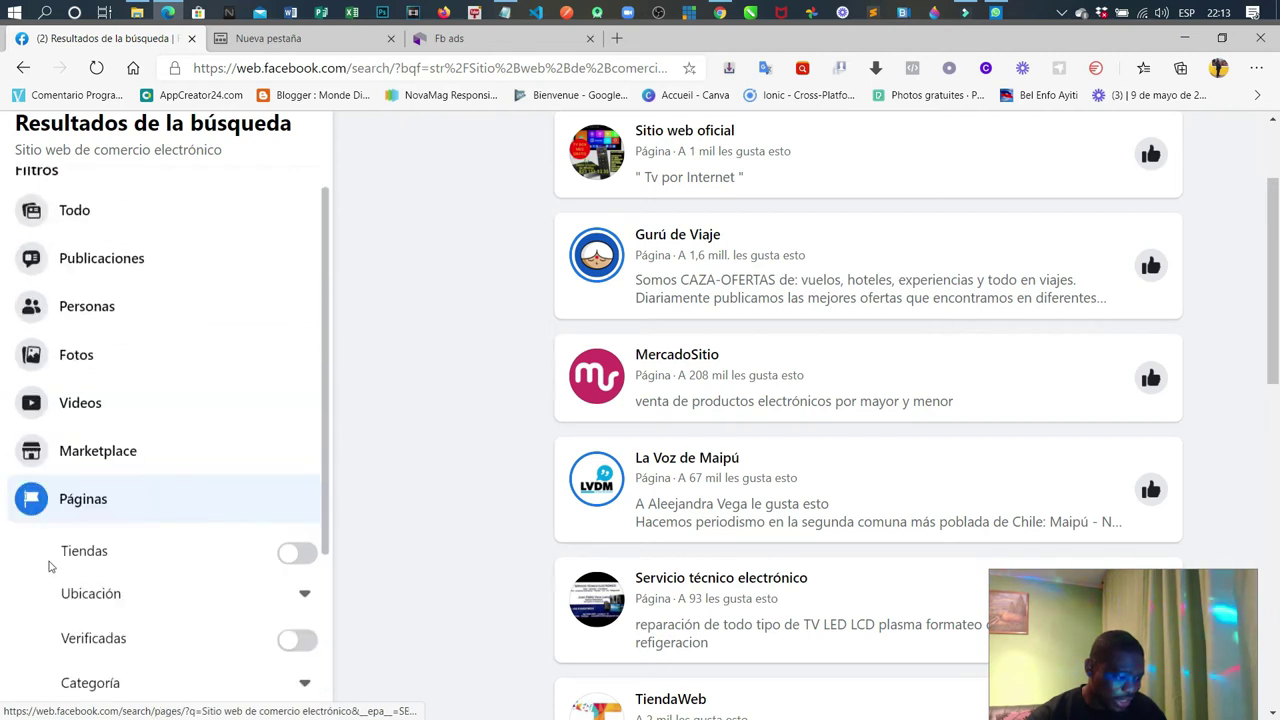
{"action": "scroll", "coordinate": [190, 510], "scroll_direction": "up", "scroll_amount": 1}
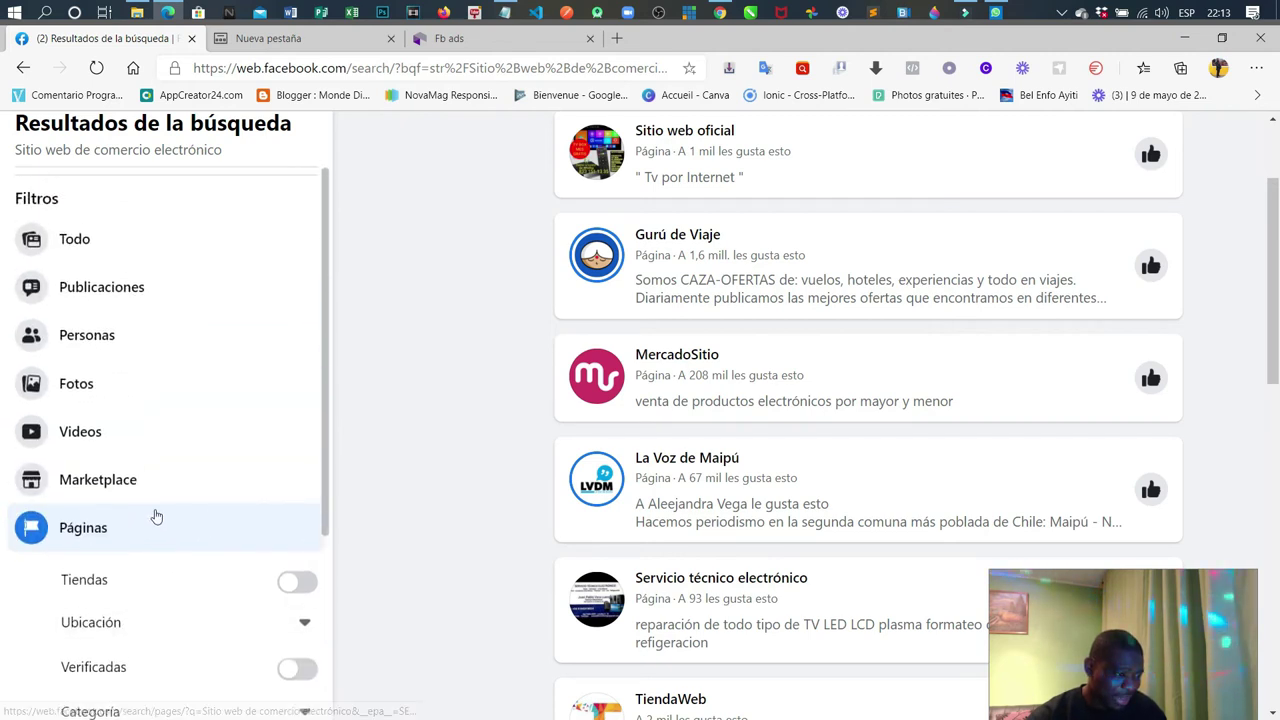
{"action": "scroll", "coordinate": [560, 228], "scroll_direction": "up", "scroll_amount": 1}
{"action": "scroll", "coordinate": [560, 228], "scroll_direction": "up", "scroll_amount": 1}
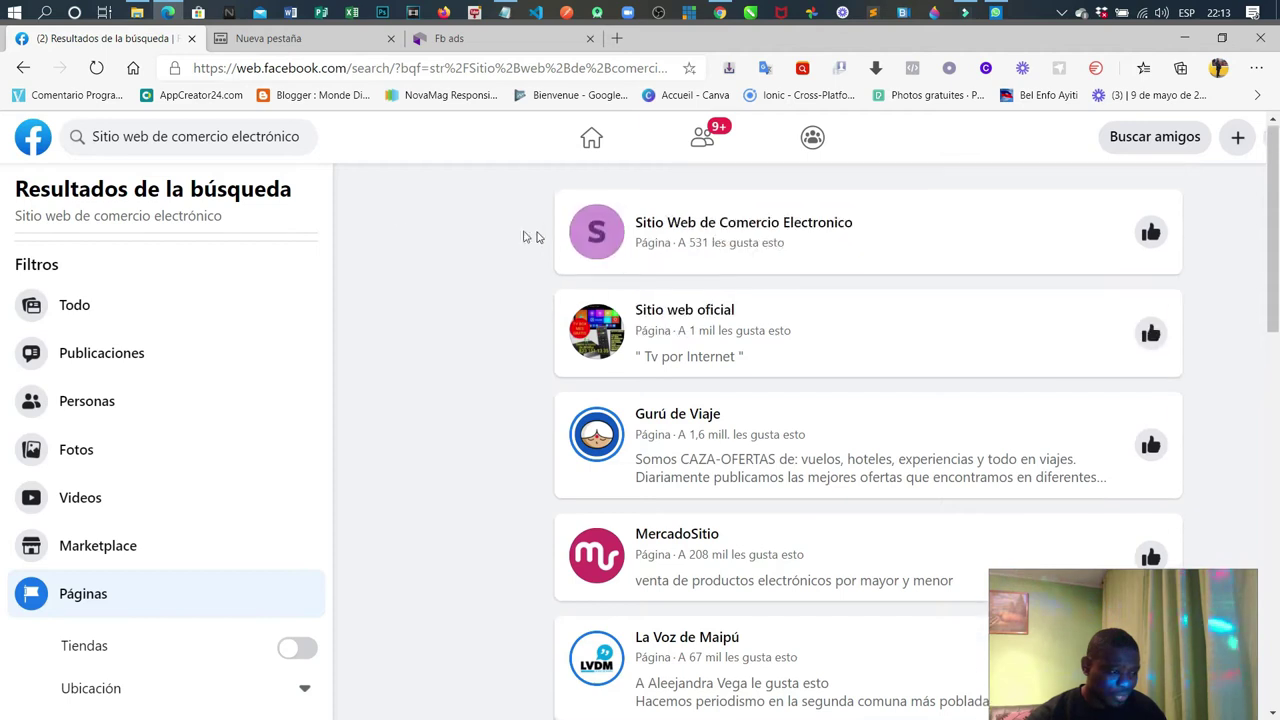
{"action": "left_click", "coordinate": [22, 67]}
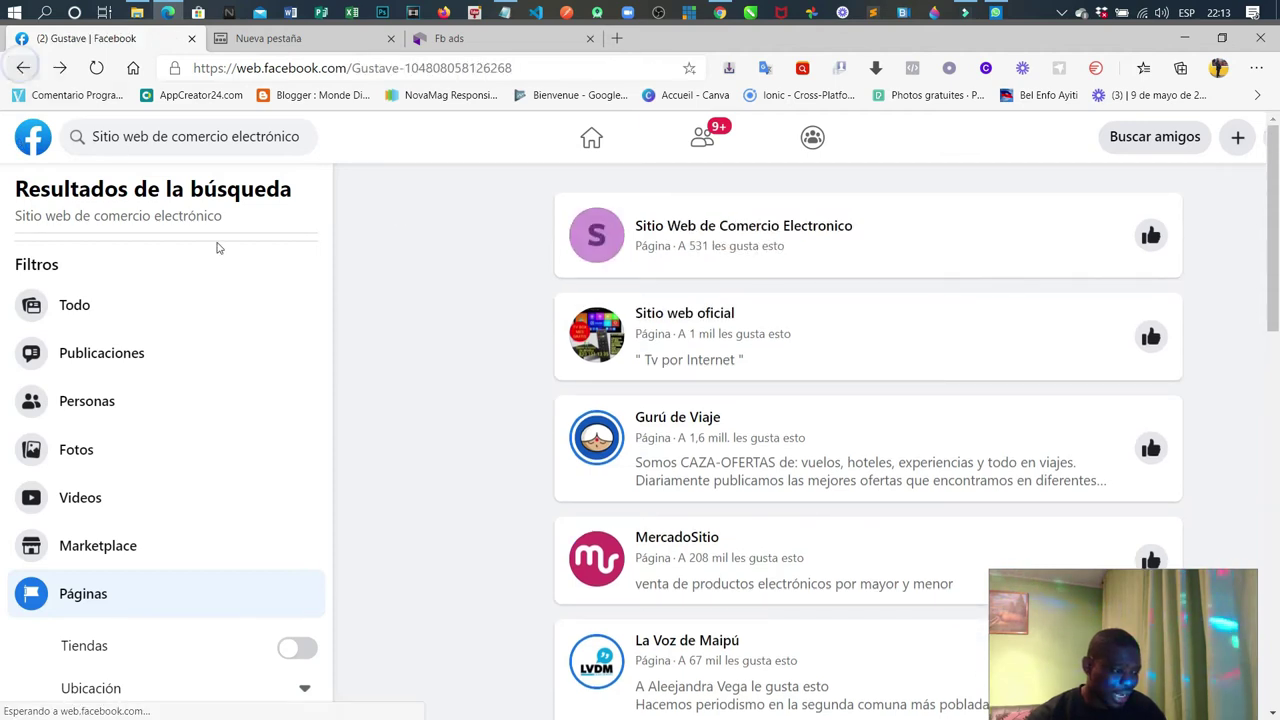
Step: Look over the managed page's home view, from the cover and friend invitations to the statistics, information and photos sections
{"action": "scroll", "coordinate": [560, 450], "scroll_direction": "down", "scroll_amount": 1}
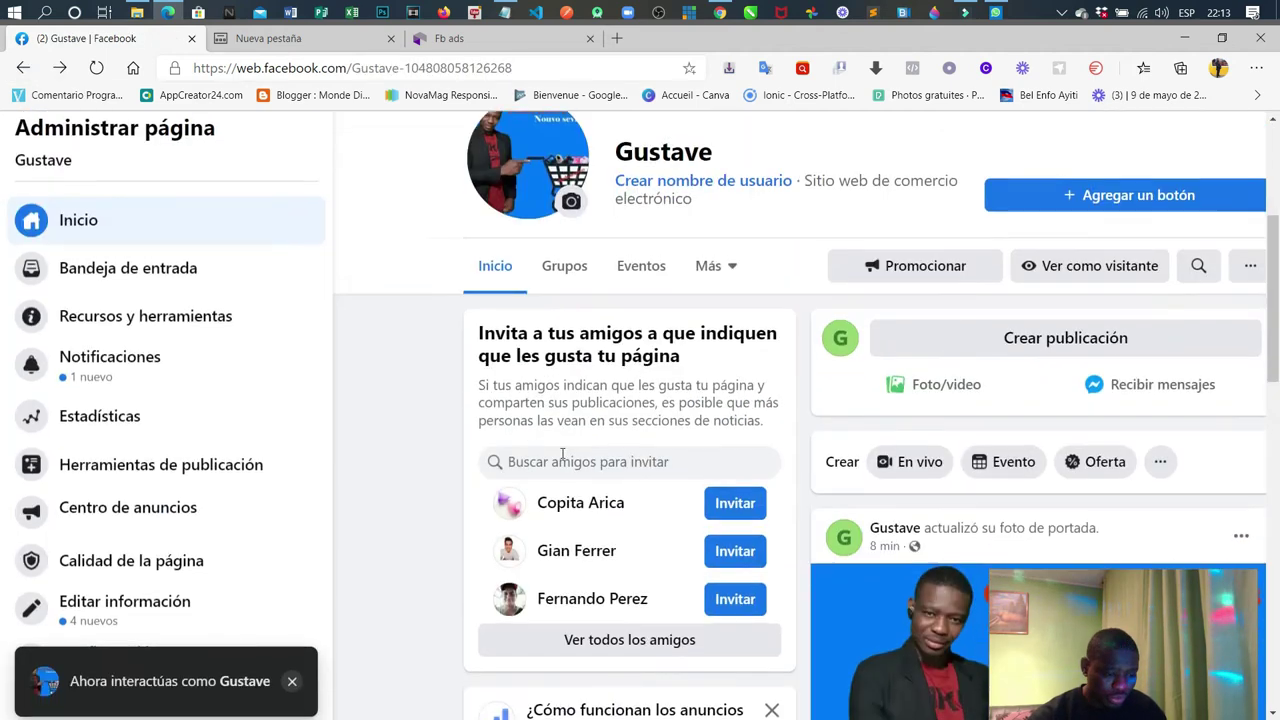
{"action": "scroll", "coordinate": [586, 503], "scroll_direction": "down", "scroll_amount": 4}
{"action": "scroll", "coordinate": [586, 503], "scroll_direction": "down", "scroll_amount": 7}
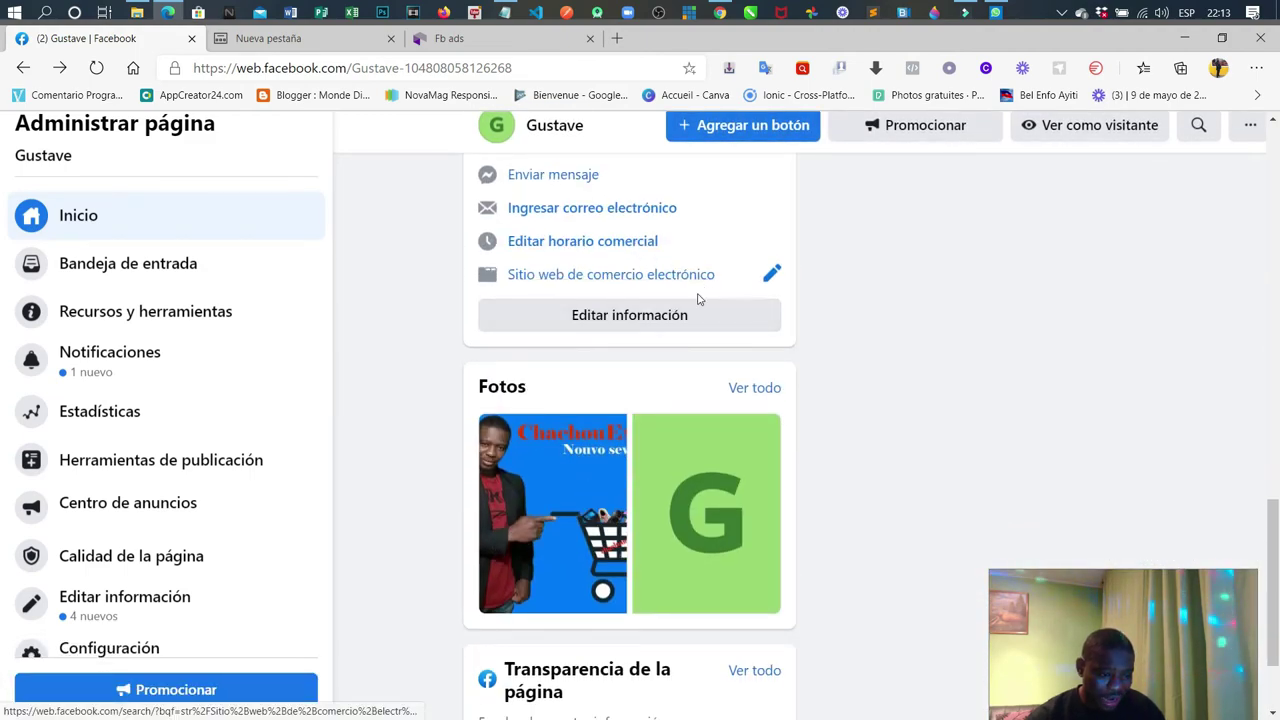
{"action": "scroll", "coordinate": [716, 230], "scroll_direction": "up", "scroll_amount": 2}
{"action": "scroll", "coordinate": [725, 380], "scroll_direction": "up", "scroll_amount": 12}
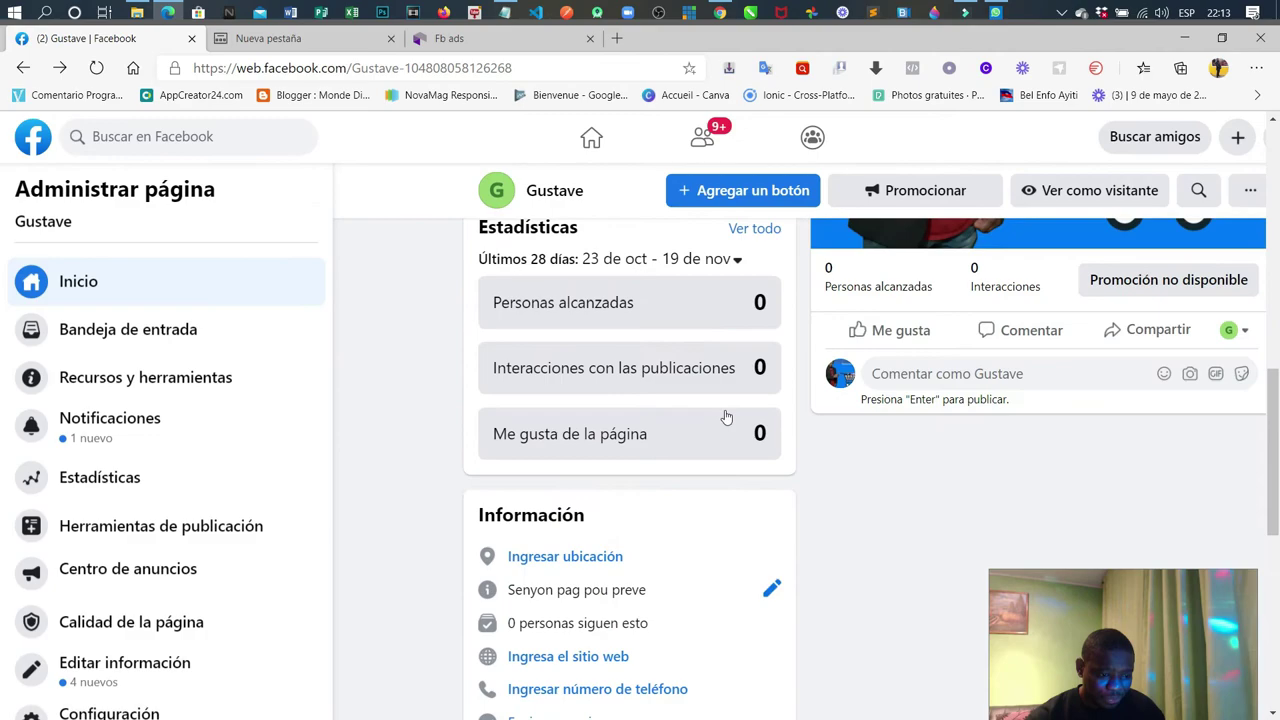
{"action": "scroll", "coordinate": [714, 429], "scroll_direction": "down", "scroll_amount": 1}
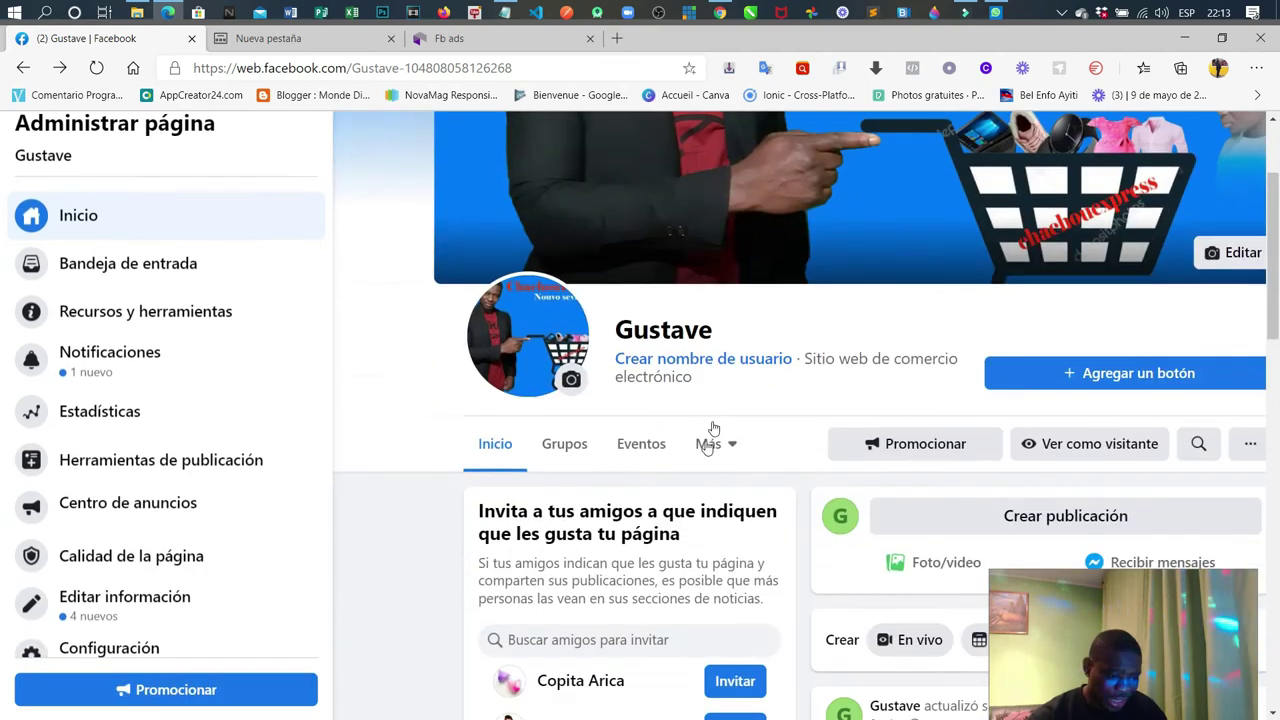
{"action": "scroll", "coordinate": [586, 491], "scroll_direction": "down", "scroll_amount": 3}
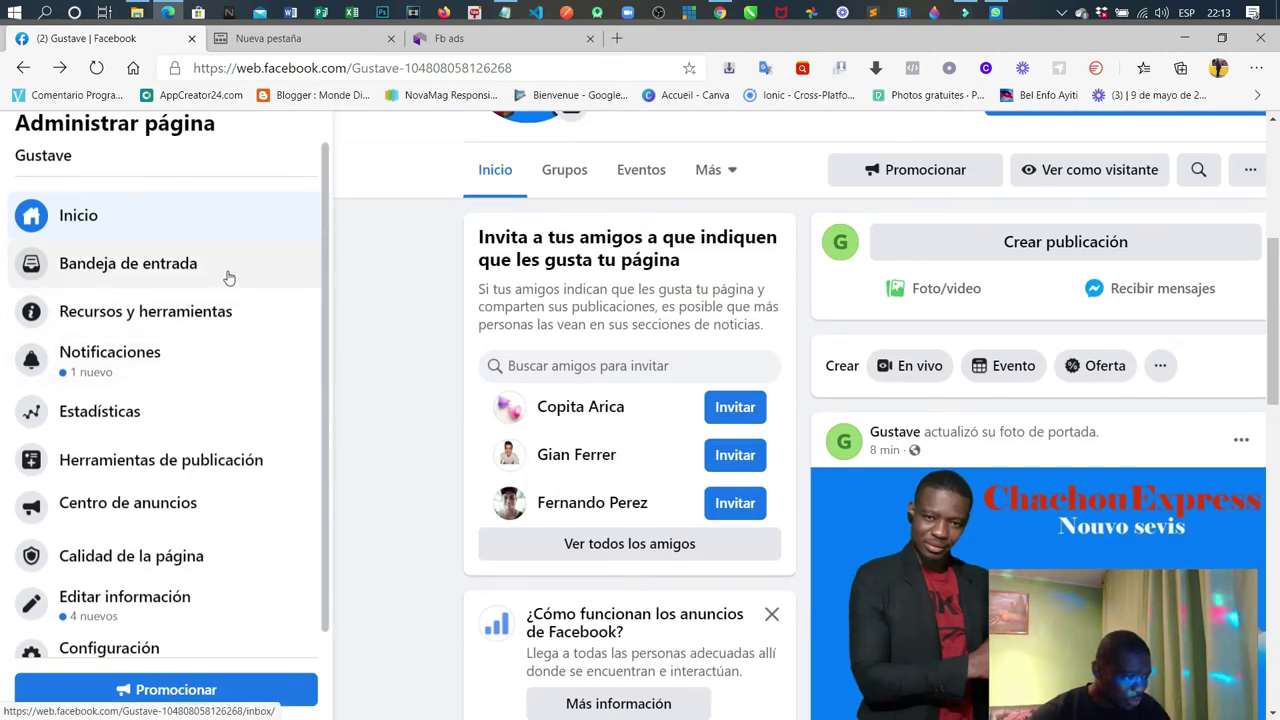
{"action": "scroll", "coordinate": [502, 279], "scroll_direction": "up", "scroll_amount": 2}
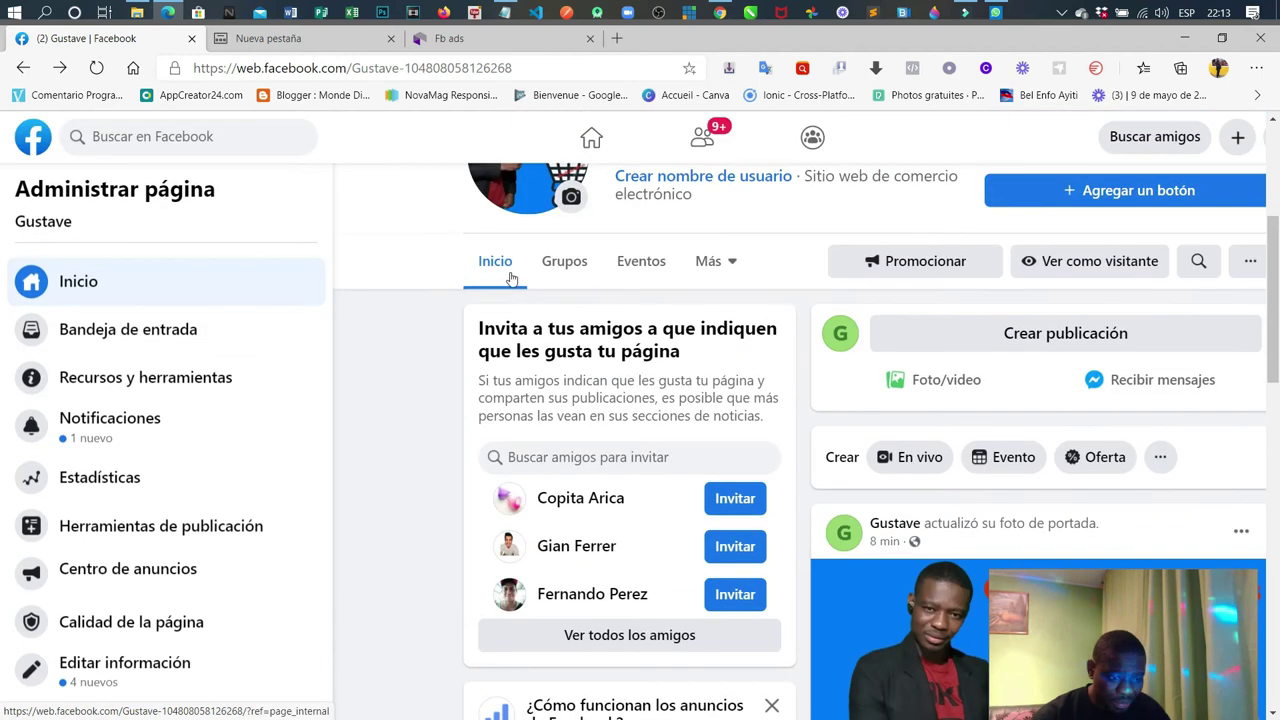
{"action": "scroll", "coordinate": [765, 287], "scroll_direction": "up", "scroll_amount": 3}
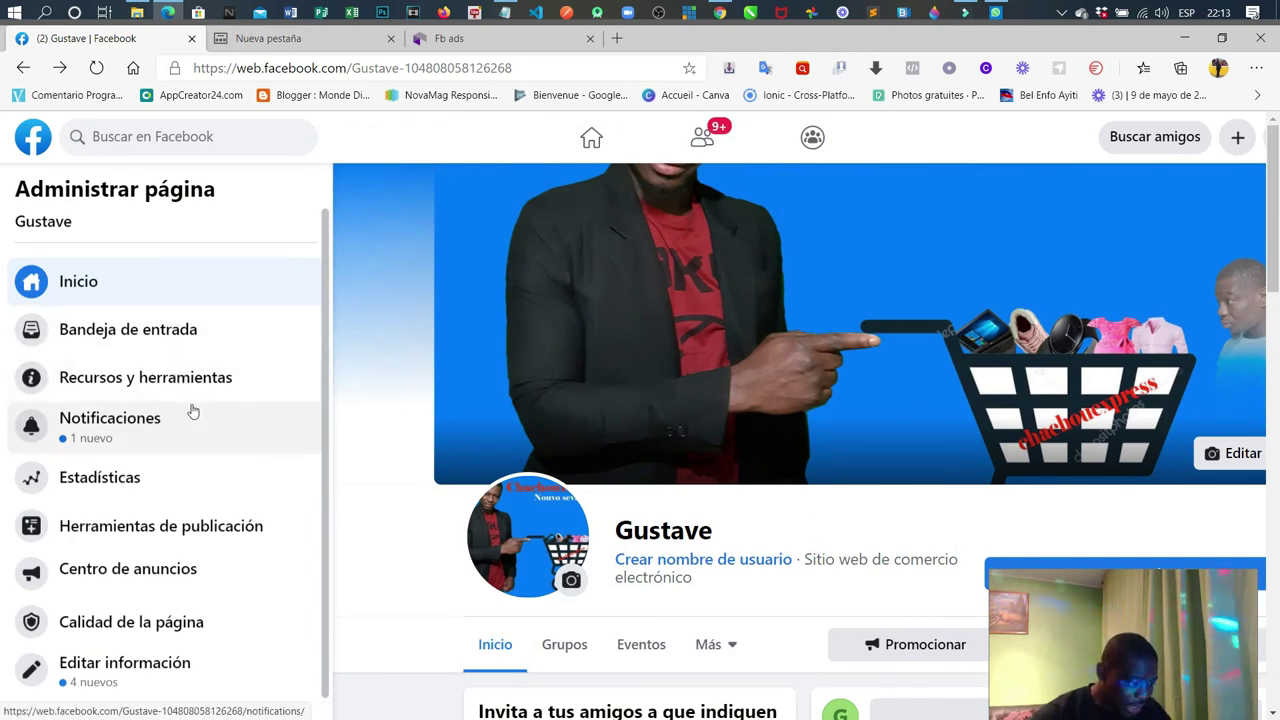
Step: Open the page's settings and review the General options, from page visibility to content distribution
{"action": "scroll", "coordinate": [191, 410], "scroll_direction": "down", "scroll_amount": 1}
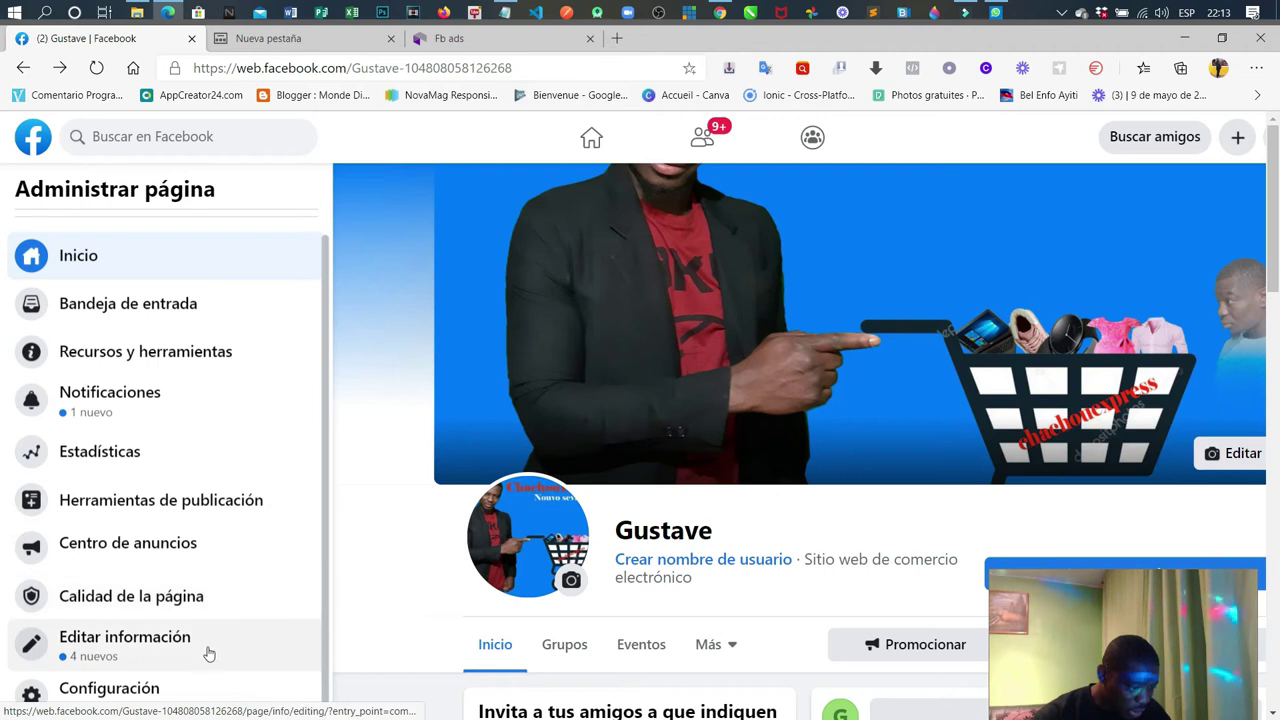
{"action": "left_click", "coordinate": [128, 696]}
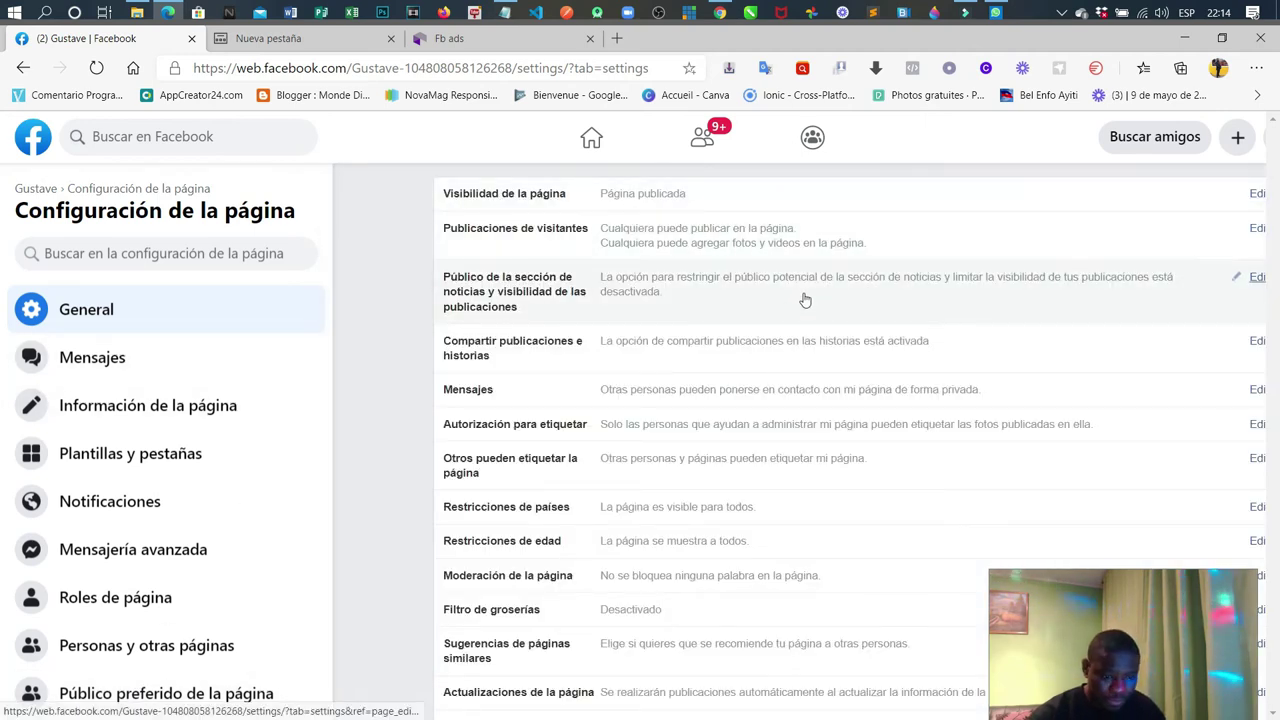
{"action": "scroll", "coordinate": [695, 500], "scroll_direction": "down", "scroll_amount": 2}
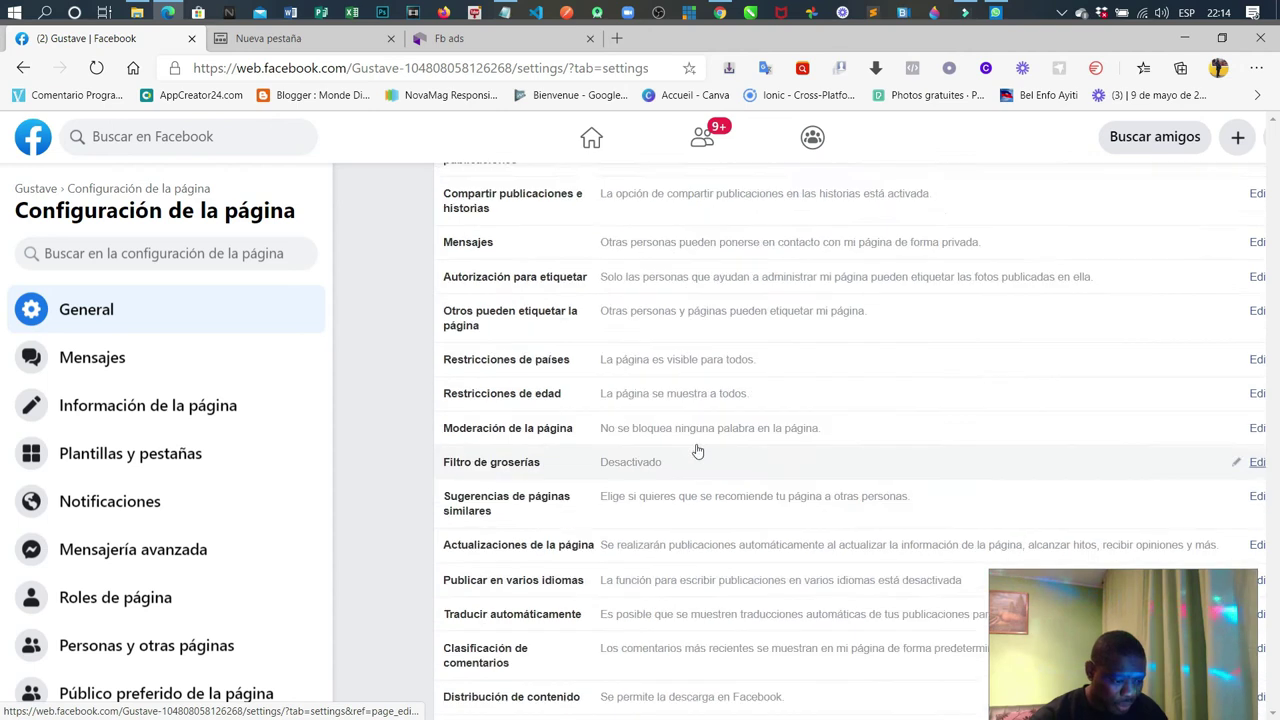
{"action": "scroll", "coordinate": [698, 451], "scroll_direction": "up", "scroll_amount": 2}
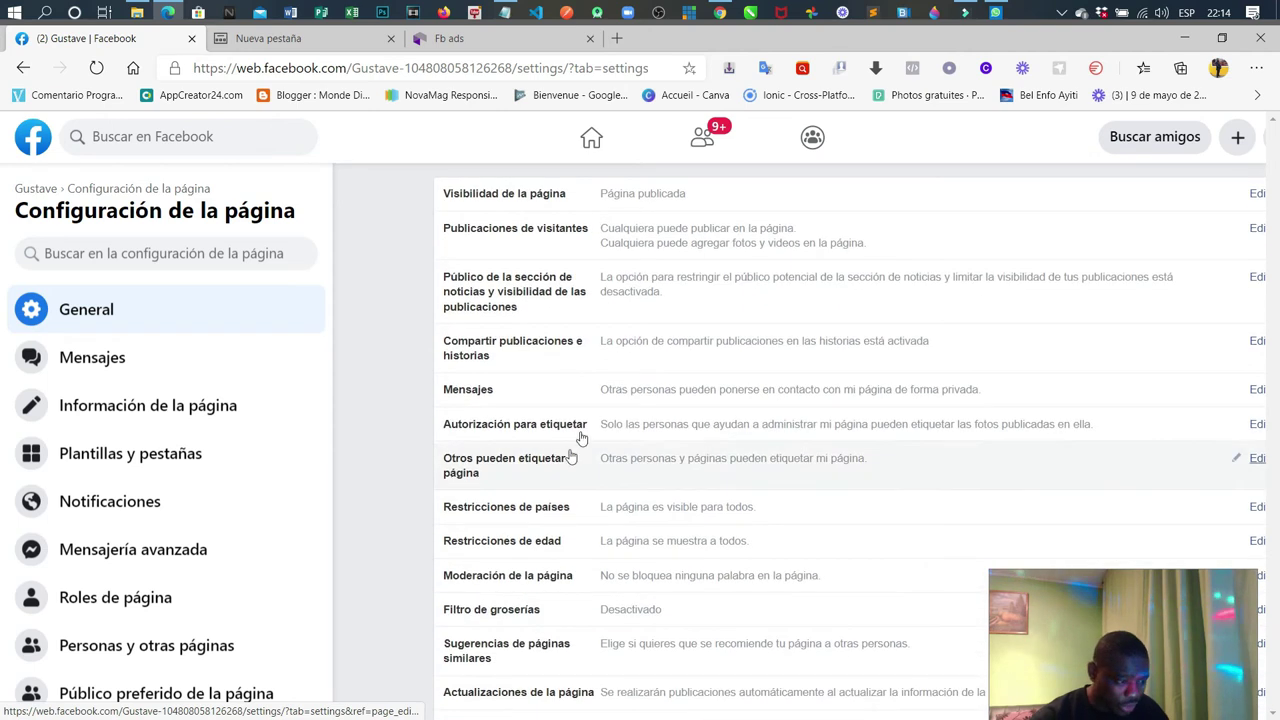
Step: Open the "Información de la página" settings and review the name, description, category, location, price and other account fields
{"action": "left_click", "coordinate": [172, 420]}
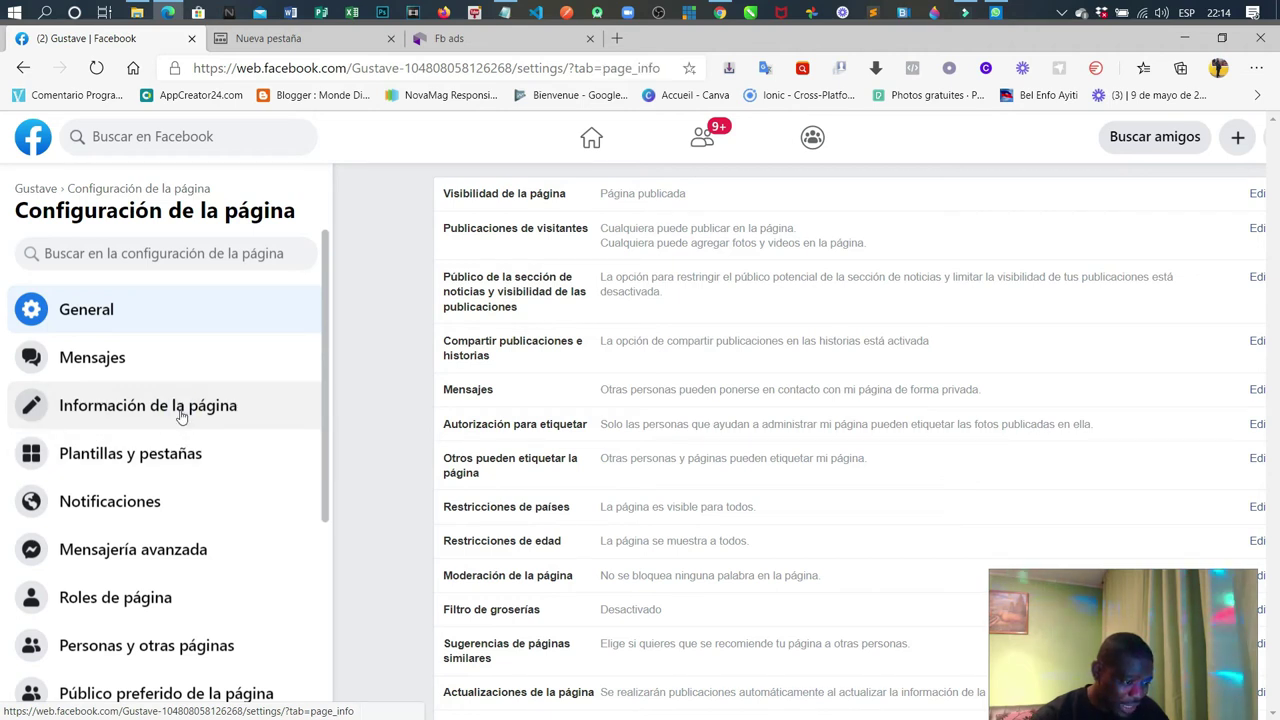
{"action": "scroll", "coordinate": [840, 374], "scroll_direction": "down", "scroll_amount": 8}
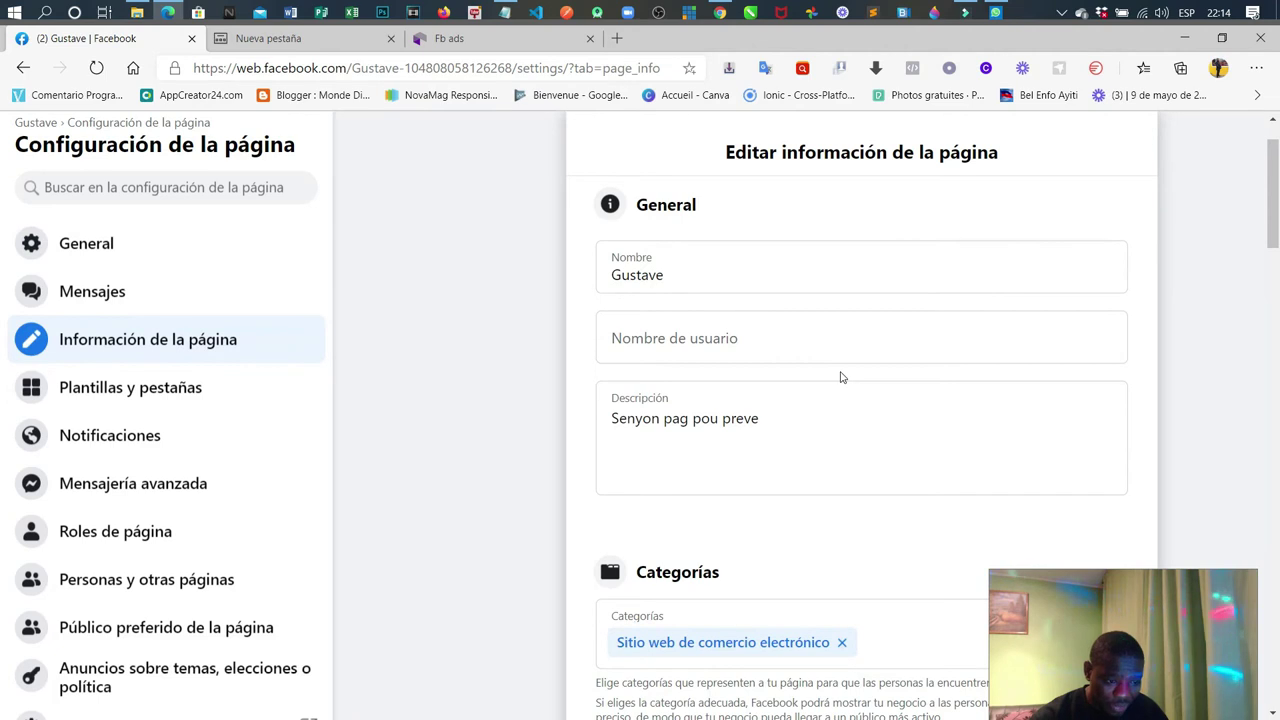
{"action": "scroll", "coordinate": [858, 375], "scroll_direction": "down", "scroll_amount": 10}
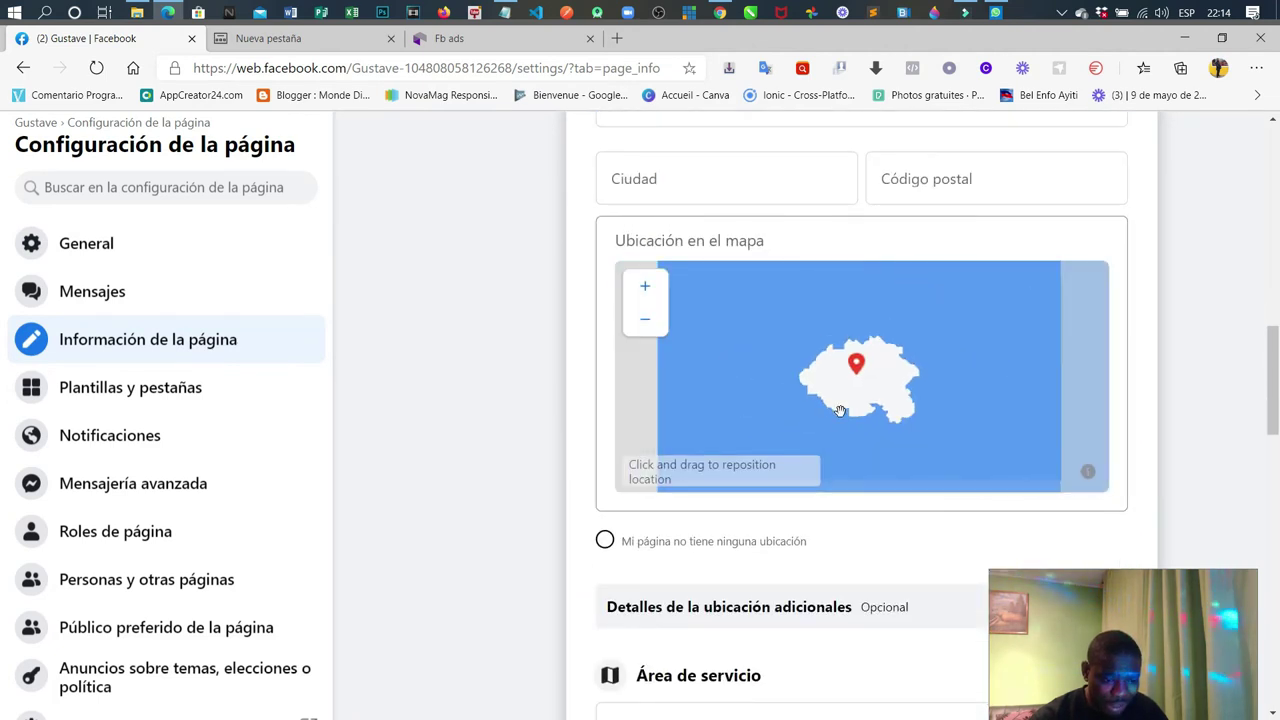
{"action": "scroll", "coordinate": [630, 527], "scroll_direction": "down", "scroll_amount": 12}
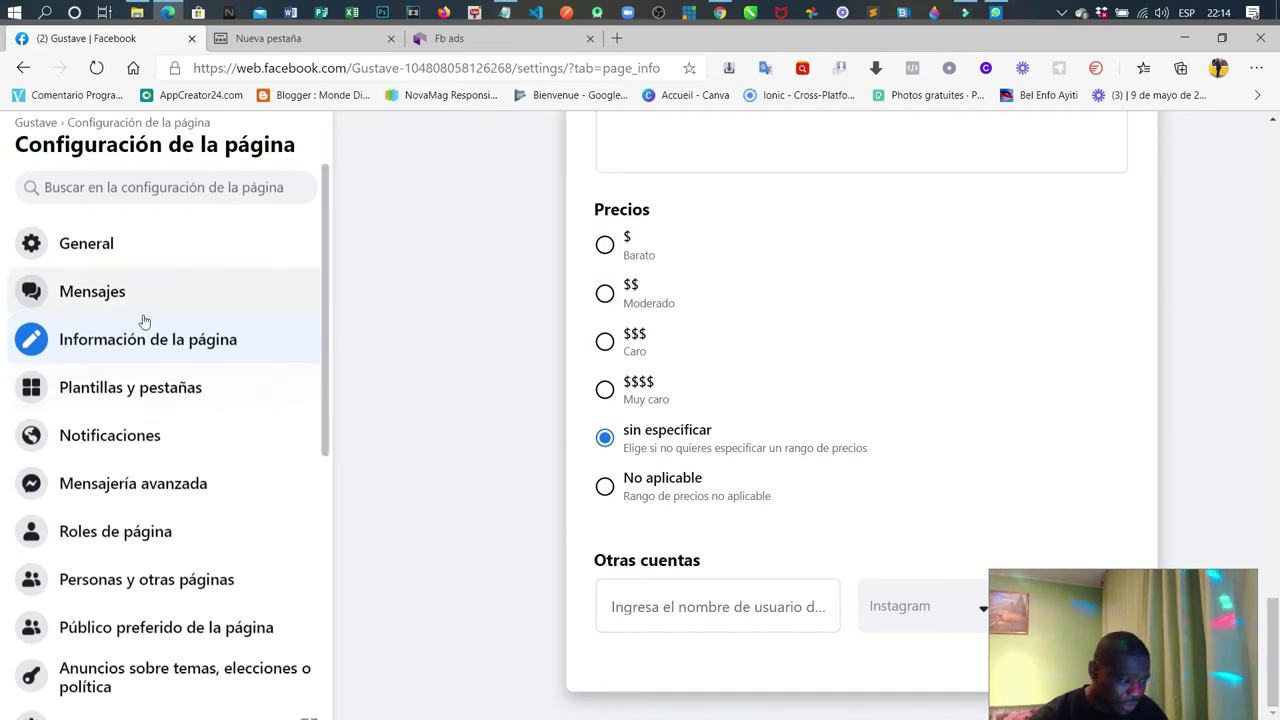
{"action": "scroll", "coordinate": [180, 410], "scroll_direction": "down", "scroll_amount": 2}
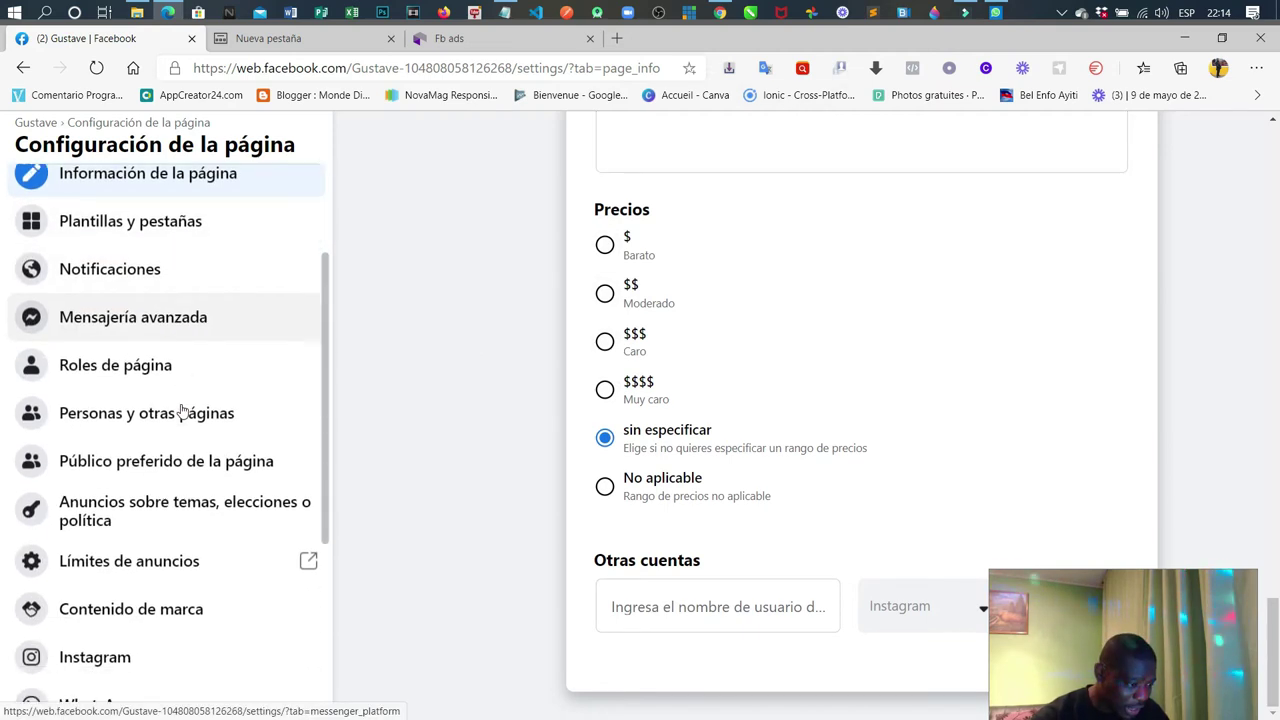